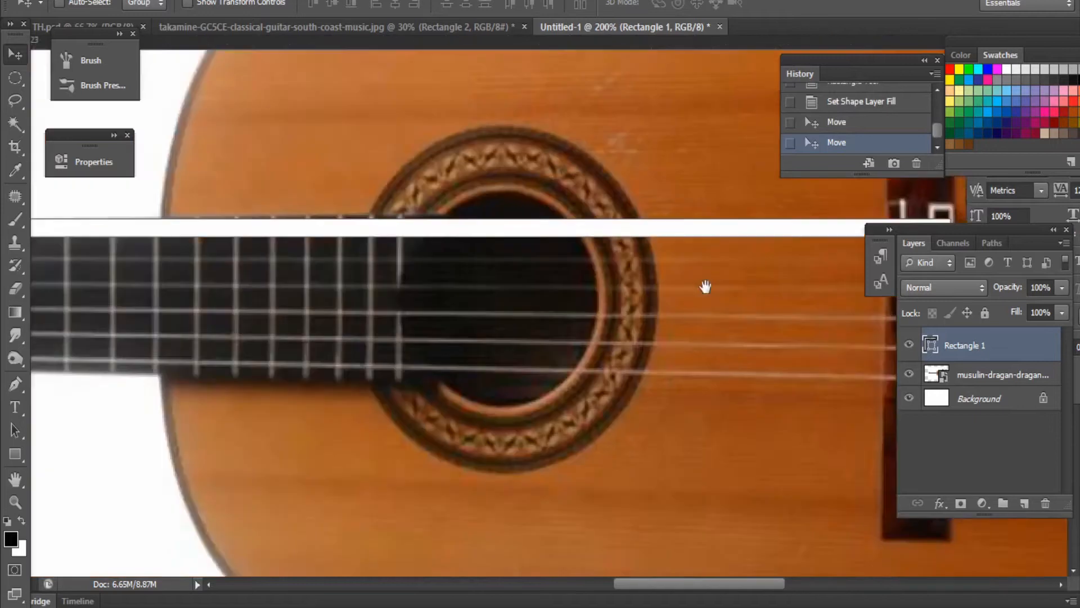
Step: Adjust the white rectangle strip so it follows the guitar's top string from the nut to the bridge
{"action": "key", "text": "ctrl+t"}
{"action": "left_click_drag", "start_coordinate": [400, 264], "coordinate": [415, 266]}
{"action": "key", "text": "Return"}
{"action": "left_click_drag", "start_coordinate": [844, 343], "coordinate": [311, 380]}
{"action": "key", "text": "ctrl+t"}
{"action": "left_click_drag", "start_coordinate": [291, 305], "coordinate": [292, 298]}
{"action": "key", "text": "Return"}
Step: Duplicate the strip down across the fretboard to make six parallel strings and select all six layers
{"action": "left_click_drag", "start_coordinate": [461, 299], "coordinate": [451, 439]}
{"action": "scroll", "coordinate": [451, 439], "scroll_direction": "right", "scroll_amount": 5}
{"action": "left_click", "coordinate": [965, 449], "text": "shift"}
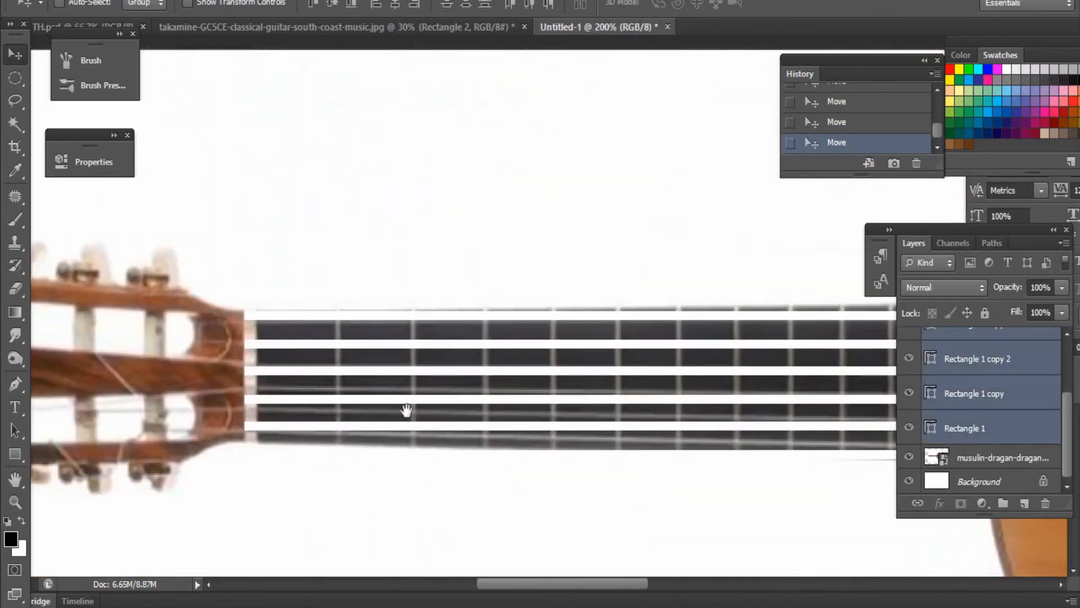
Step: Apply a Perspective transform to the six strings so they narrow at the nut and widen to fit the bridge
{"action": "left_click_drag", "start_coordinate": [406, 410], "coordinate": [410, 410]}
{"action": "key", "text": "ctrl+t"}
{"action": "right_click", "coordinate": [322, 369]}
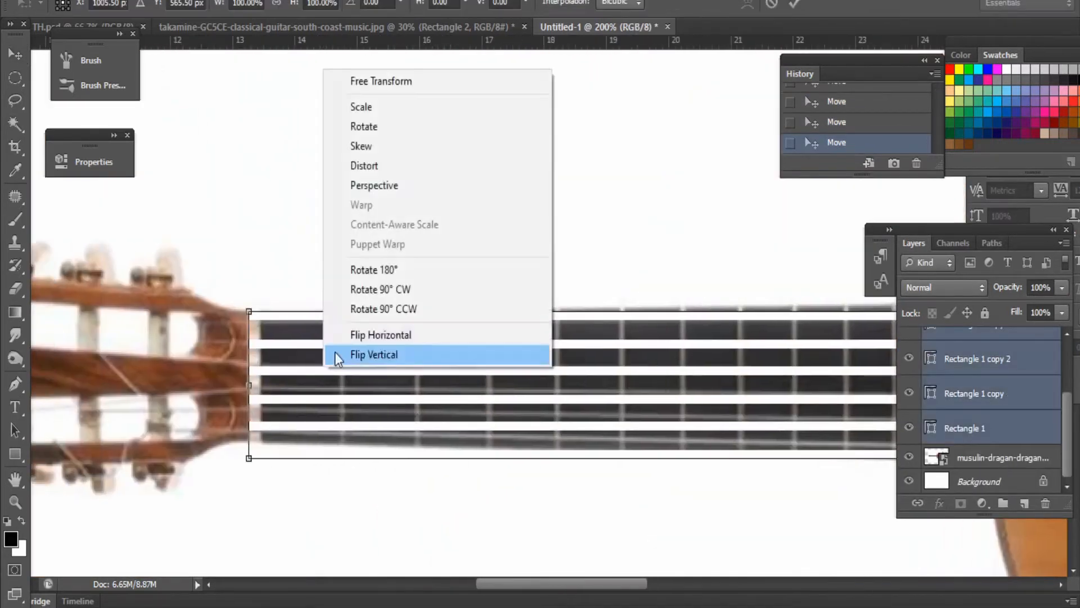
{"action": "left_click", "coordinate": [372, 185]}
{"action": "left_click_drag", "start_coordinate": [248, 462], "coordinate": [247, 439]}
{"action": "left_click_drag", "start_coordinate": [250, 386], "coordinate": [251, 372]}
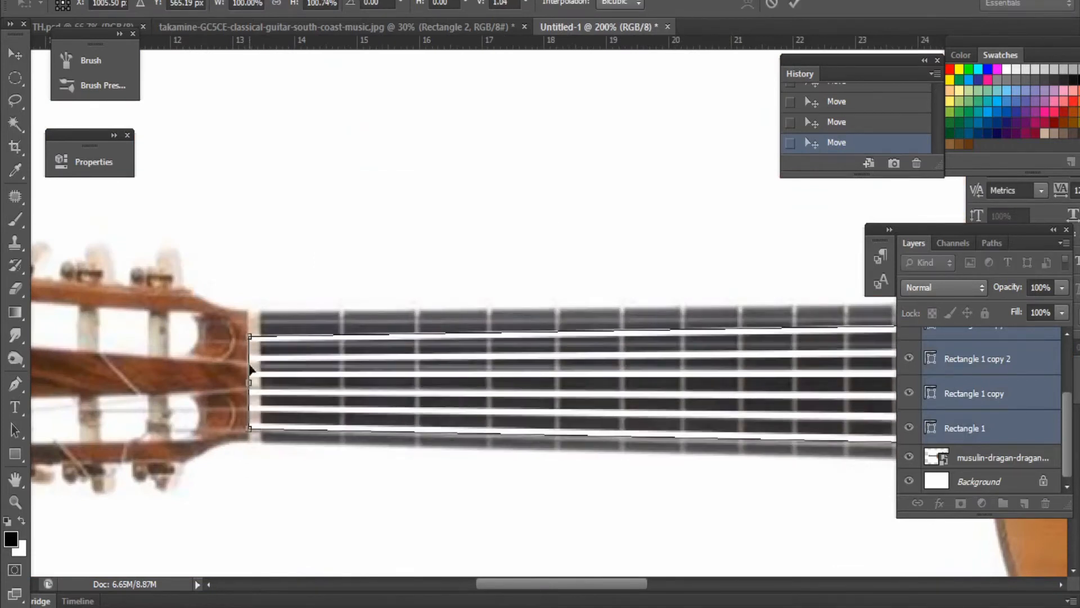
{"action": "left_click_drag", "start_coordinate": [249, 425], "coordinate": [248, 441]}
{"action": "left_click_drag", "start_coordinate": [957, 388], "coordinate": [90, 388]}
{"action": "left_click_drag", "start_coordinate": [875, 469], "coordinate": [284, 449]}
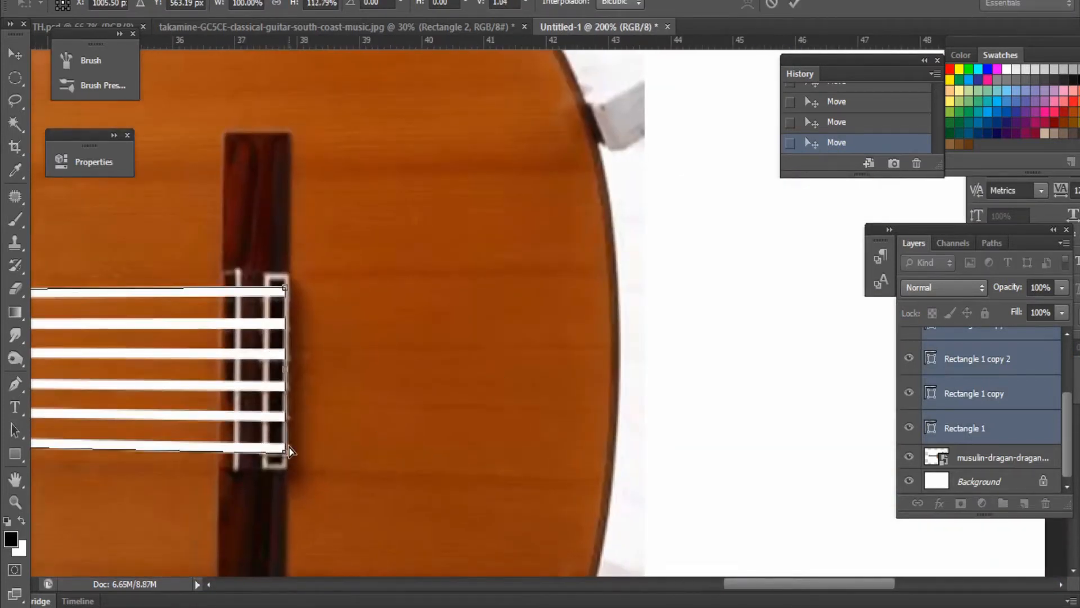
{"action": "key", "text": "Return"}
Step: Undo the opacity change on the six string layers
{"action": "key", "text": "ctrl+0"}
{"action": "scroll", "coordinate": [1017, 337], "scroll_direction": "up", "scroll_amount": 3}
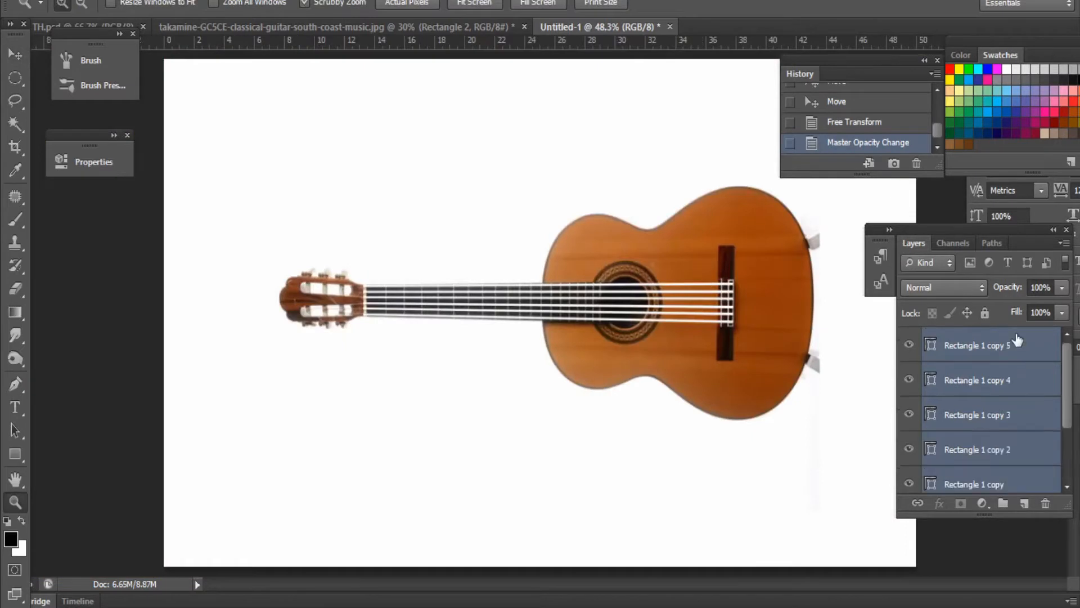
{"action": "left_click", "coordinate": [869, 123]}
Step: Create a new layer above the strings and name it outline
{"action": "key", "text": "z"}
{"action": "left_click", "coordinate": [619, 237]}
{"action": "left_click", "coordinate": [530, 288]}
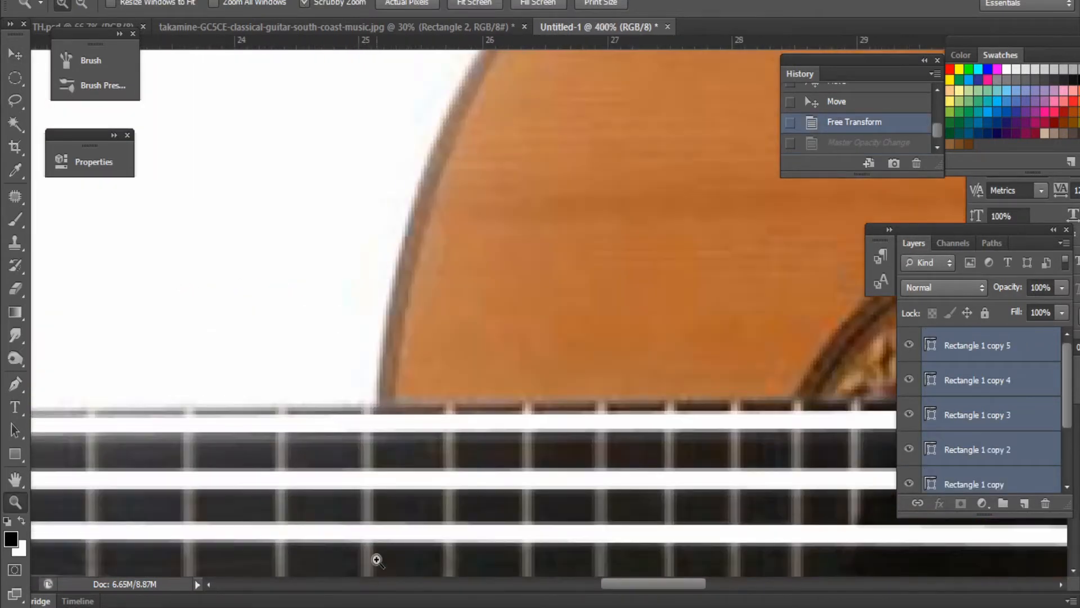
{"action": "key", "text": "p"}
{"action": "left_click", "coordinate": [1022, 504]}
{"action": "double_click", "coordinate": [979, 339]}
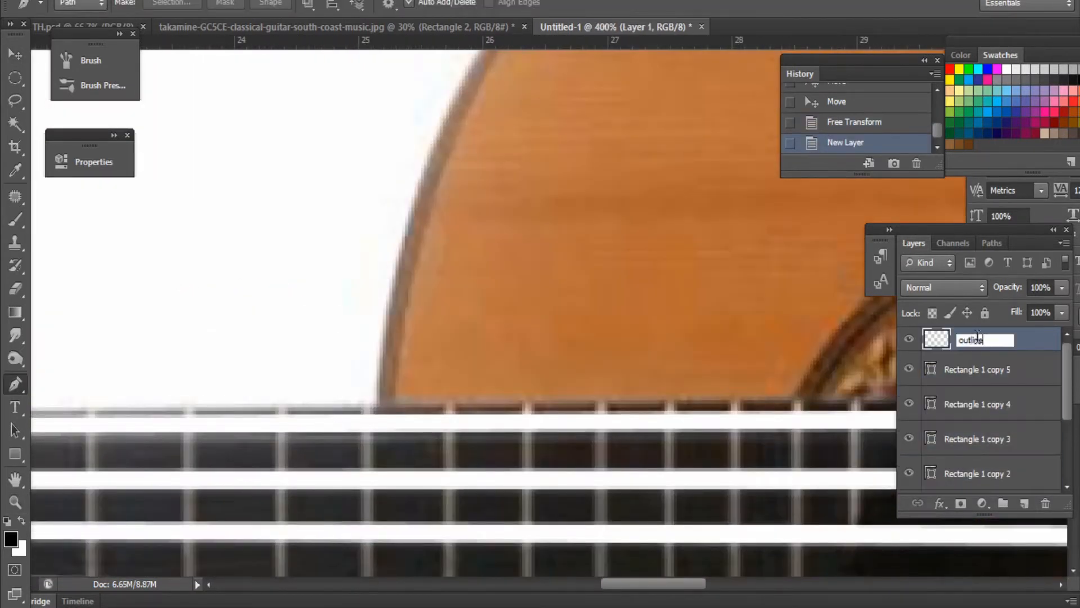
{"action": "key", "text": "Return"}
Step: Trace the body's outer edge with the Pen tool from the neck's upper side over the upper bout to the waist
{"action": "left_click", "coordinate": [376, 405]}
{"action": "left_click_drag", "start_coordinate": [482, 288], "coordinate": [477, 406]}
{"action": "key", "text": "ctrl+minus"}
{"action": "left_click_drag", "start_coordinate": [512, 173], "coordinate": [598, 134]}
{"action": "left_click", "coordinate": [513, 241], "text": "alt"}
{"action": "left_click_drag", "start_coordinate": [595, 296], "coordinate": [331, 360]}
{"action": "left_click_drag", "start_coordinate": [614, 197], "coordinate": [534, 336]}
{"action": "left_click", "coordinate": [615, 196], "text": "alt"}
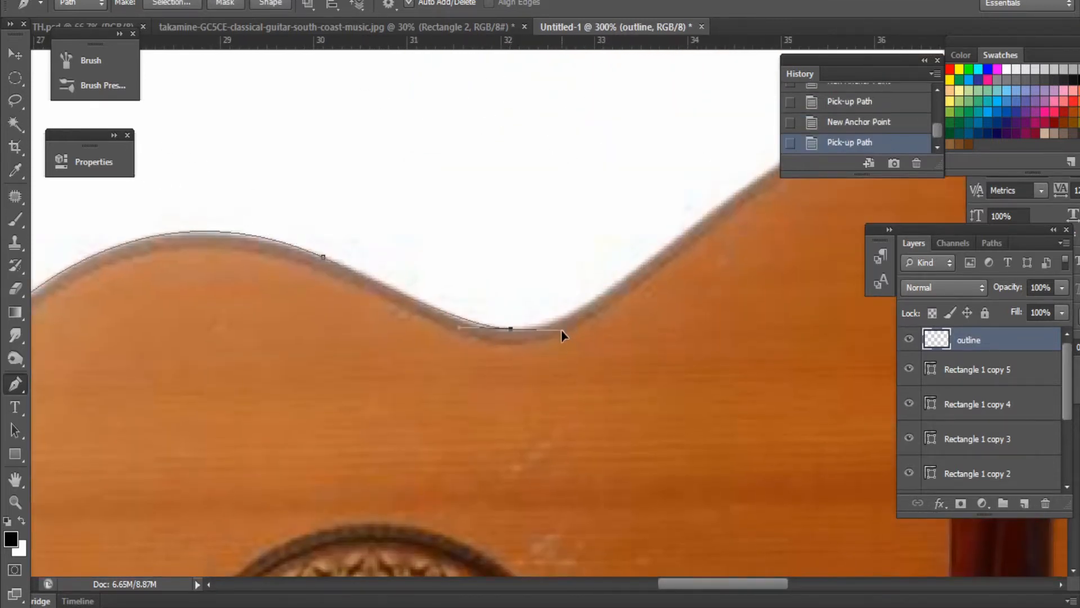
{"action": "left_click", "coordinate": [509, 328], "text": "alt"}
Step: Continue the outer path from the upper waist over the crest of the lower bout
{"action": "left_click_drag", "start_coordinate": [613, 318], "coordinate": [396, 423]}
{"action": "left_click_drag", "start_coordinate": [535, 259], "coordinate": [651, 176]}
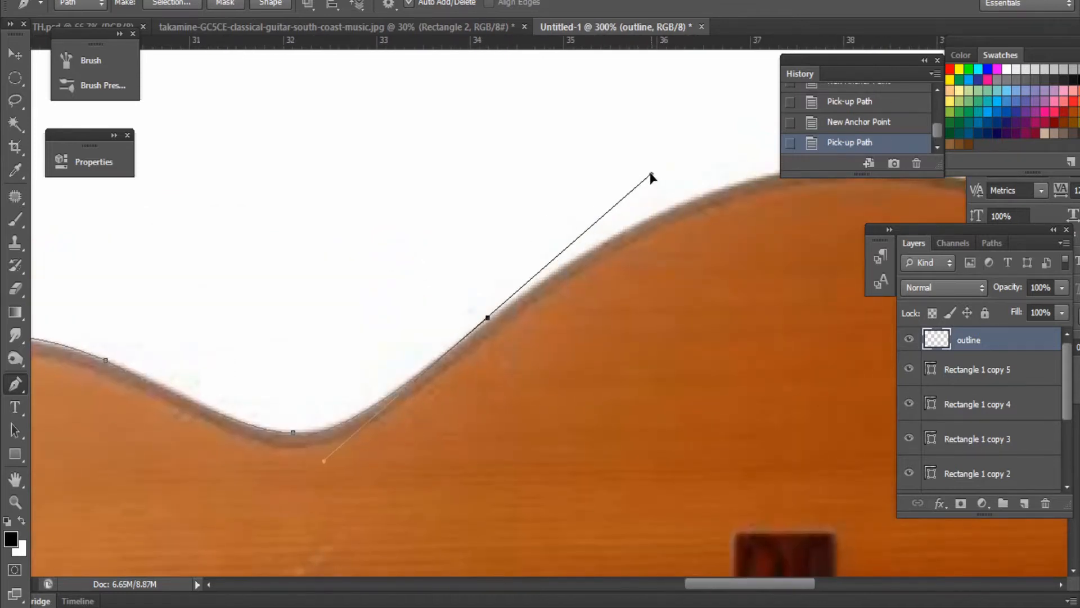
{"action": "left_click", "coordinate": [488, 322], "text": "alt"}
{"action": "left_click_drag", "start_coordinate": [817, 166], "coordinate": [565, 239]}
{"action": "left_click_drag", "start_coordinate": [735, 262], "coordinate": [984, 354]}
{"action": "scroll", "coordinate": [714, 318], "scroll_direction": "right", "scroll_amount": 5}
{"action": "left_click", "coordinate": [520, 262]}
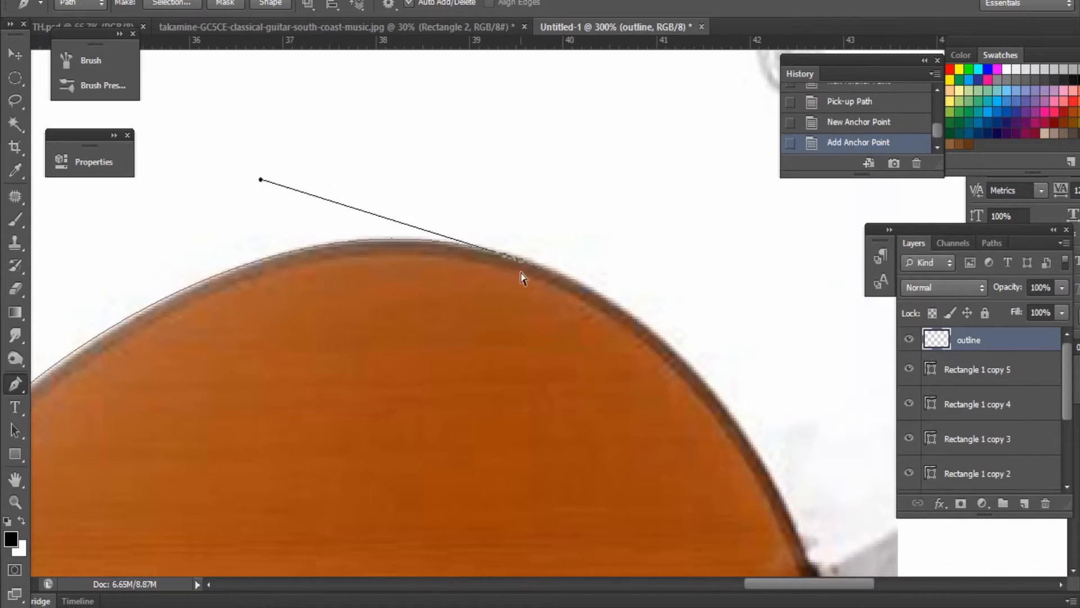
{"action": "key", "text": "ctrl+z"}
{"action": "left_click", "coordinate": [520, 262], "text": "alt"}
Step: Continue the outer path around the tail end and along the underside of the lower bout
{"action": "left_click_drag", "start_coordinate": [670, 403], "coordinate": [496, 224]}
{"action": "key", "text": "ctrl+minus"}
{"action": "left_click_drag", "start_coordinate": [615, 386], "coordinate": [671, 531]}
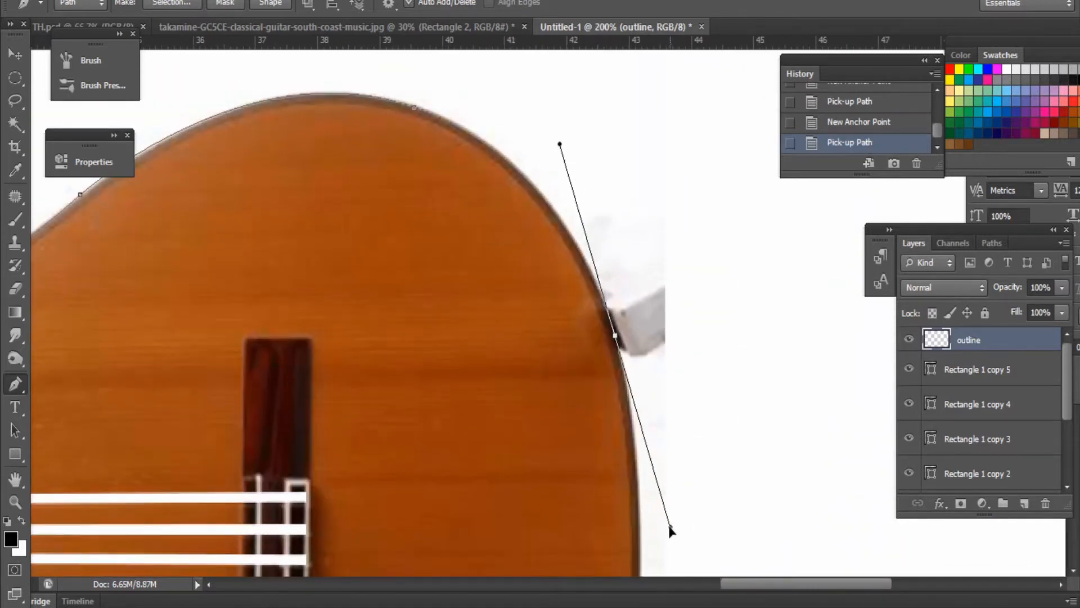
{"action": "left_click", "coordinate": [615, 335], "text": "alt"}
{"action": "left_click_drag", "start_coordinate": [689, 474], "coordinate": [683, 256]}
{"action": "key", "text": "ctrl+minus"}
{"action": "left_click_drag", "start_coordinate": [577, 455], "coordinate": [544, 453]}
{"action": "left_click", "coordinate": [579, 293], "text": "alt"}
{"action": "left_click_drag", "start_coordinate": [331, 387], "coordinate": [508, 505]}
{"action": "left_click", "coordinate": [331, 387], "text": "alt"}
Step: Extend the outer path through the underside waist to the start of the small bout's curve
{"action": "key", "text": "ctrl+plus"}
{"action": "left_click_drag", "start_coordinate": [175, 376], "coordinate": [585, 376]}
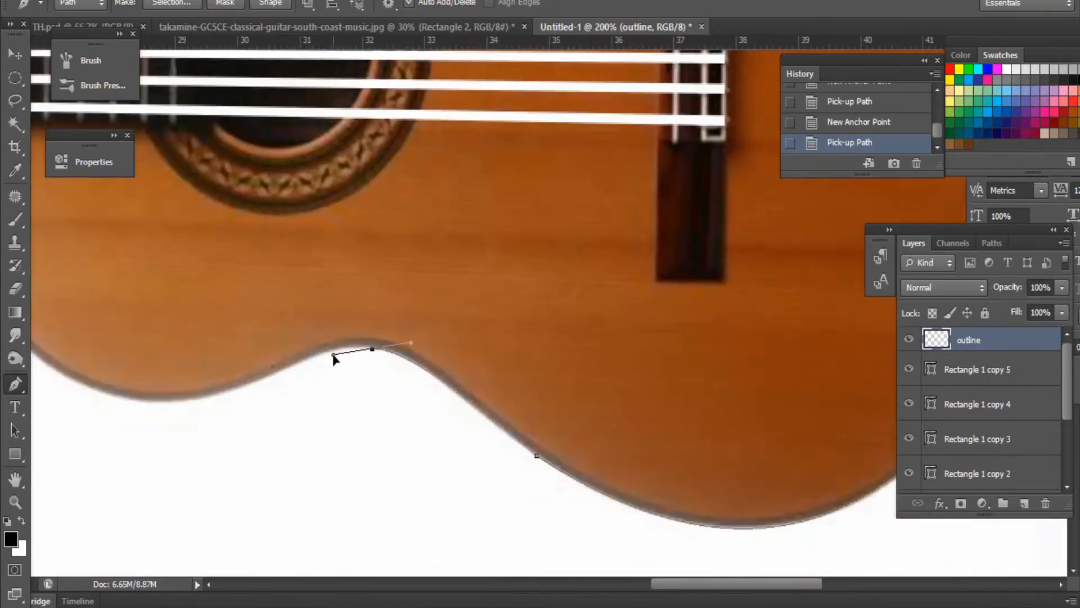
{"action": "left_click_drag", "start_coordinate": [334, 356], "coordinate": [330, 356]}
{"action": "left_click", "coordinate": [371, 349], "text": "alt"}
{"action": "left_click_drag", "start_coordinate": [363, 393], "coordinate": [549, 393]}
{"action": "left_click_drag", "start_coordinate": [415, 394], "coordinate": [319, 448]}
{"action": "left_click", "coordinate": [414, 394], "text": "alt"}
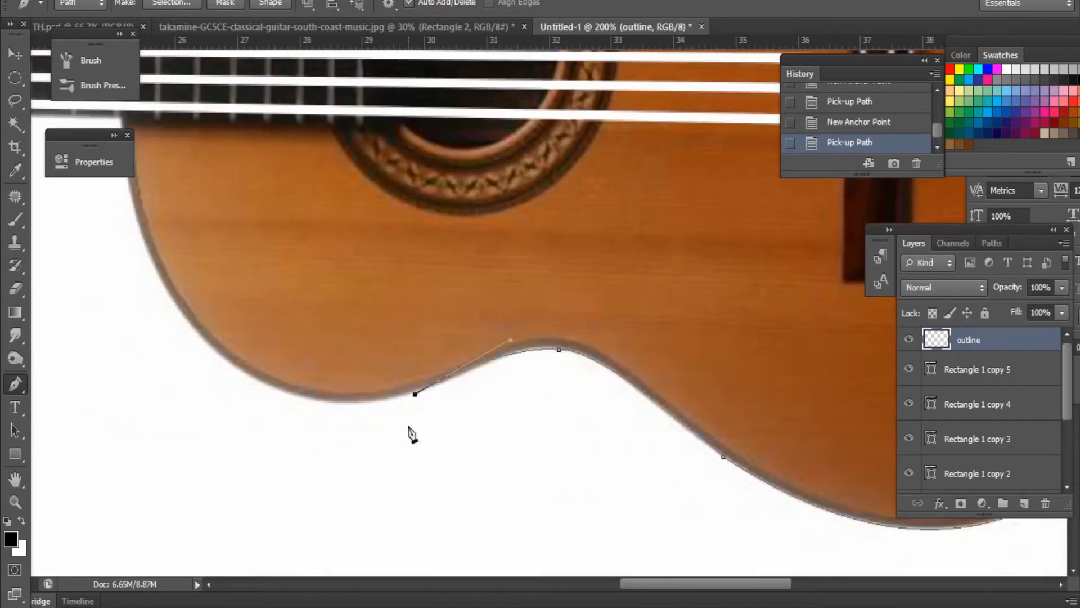
Step: Carry the outer path up to the neck's lower side and add an inward anchor for the outline's thickness
{"action": "key", "text": "ctrl+minus"}
{"action": "left_click_drag", "start_coordinate": [336, 224], "coordinate": [316, 102]}
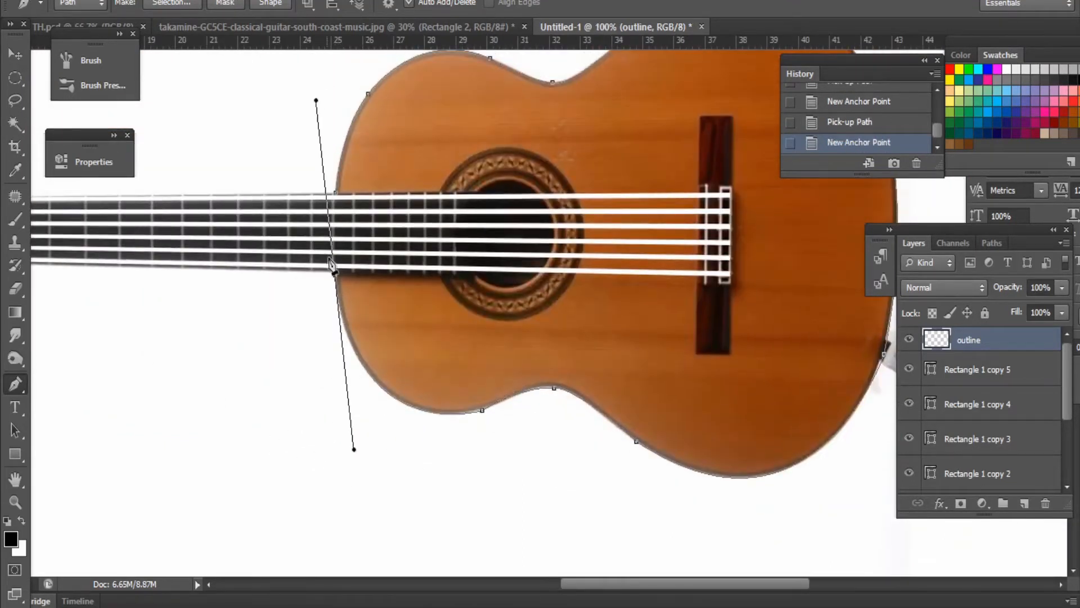
{"action": "left_click", "coordinate": [336, 272], "text": "alt"}
{"action": "key", "text": "ctrl+plus"}
{"action": "left_click_drag", "start_coordinate": [151, 273], "coordinate": [354, 295]}
{"action": "left_click", "coordinate": [336, 264]}
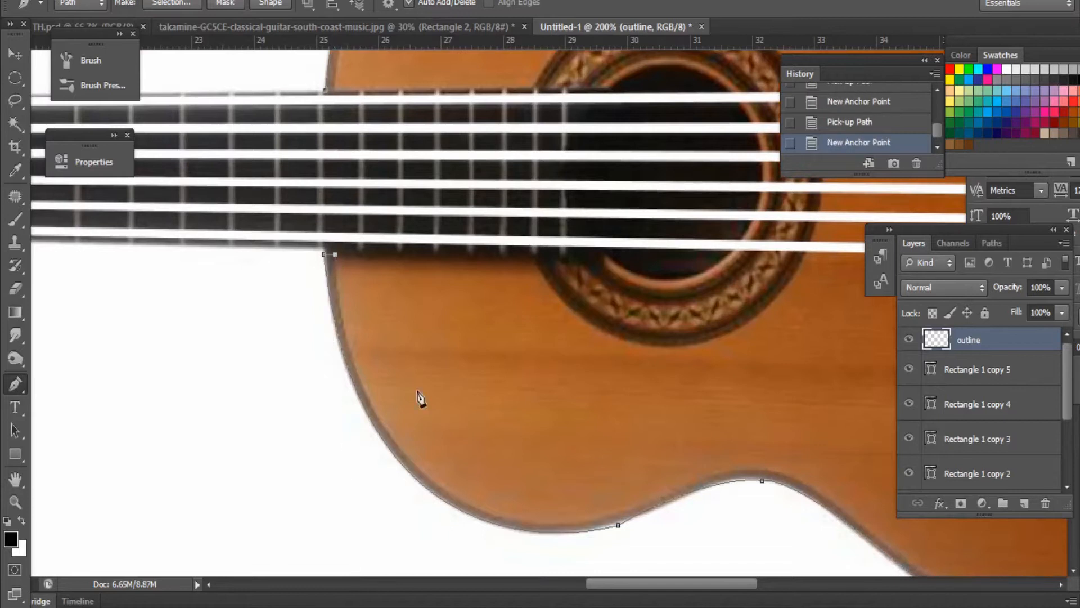
Step: Trace the outline's inner edge back along the underside of the small bout, past the waist to the lower bout
{"action": "key", "text": "ctrl+minus"}
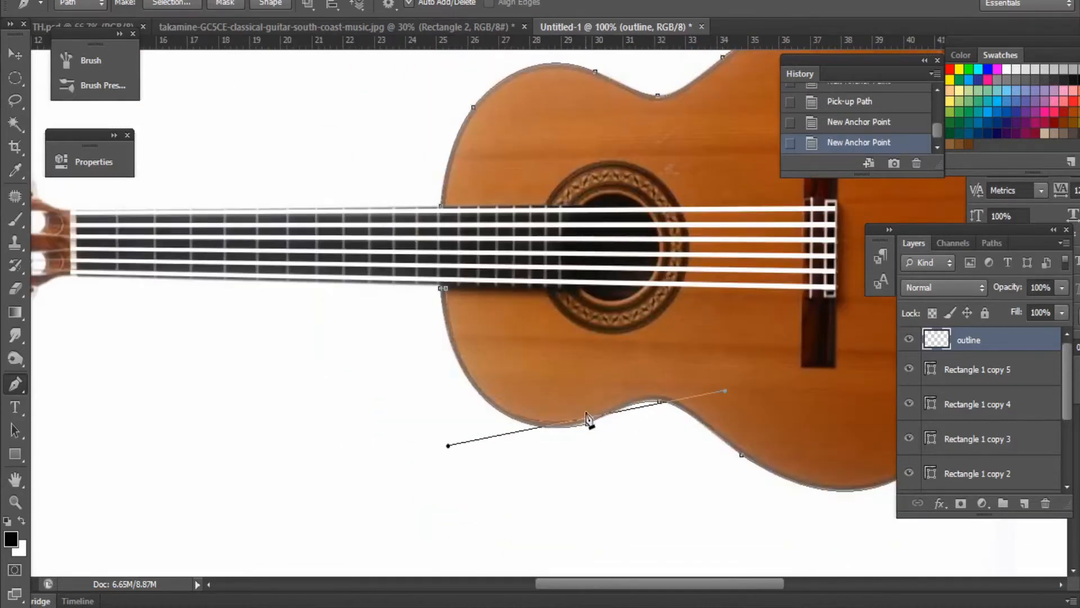
{"action": "key", "text": "ctrl+plus"}
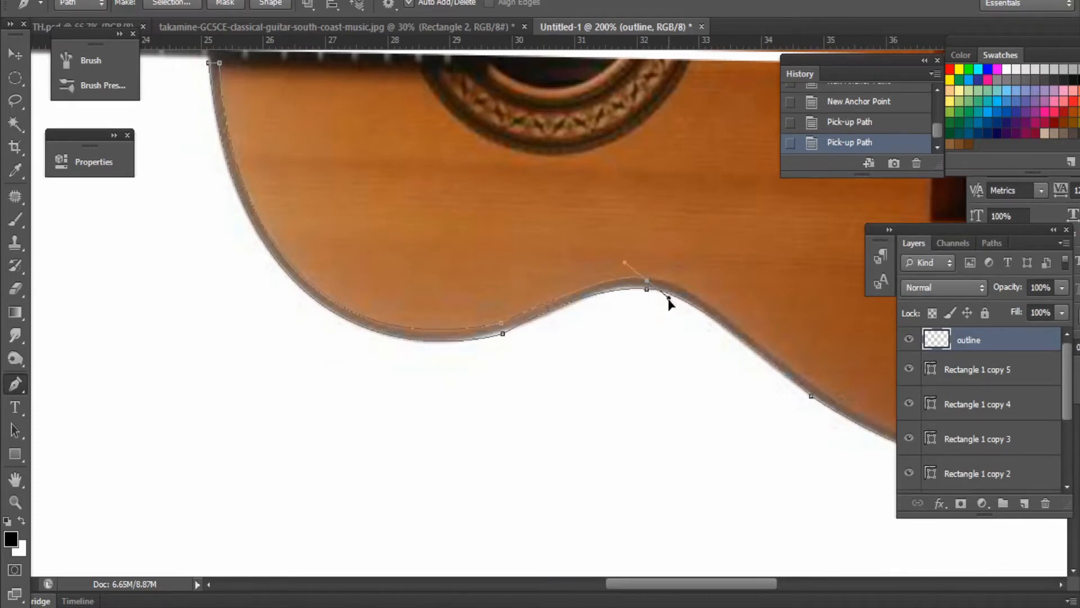
{"action": "left_click", "coordinate": [647, 280], "text": "alt"}
{"action": "left_click_drag", "start_coordinate": [777, 386], "coordinate": [554, 358]}
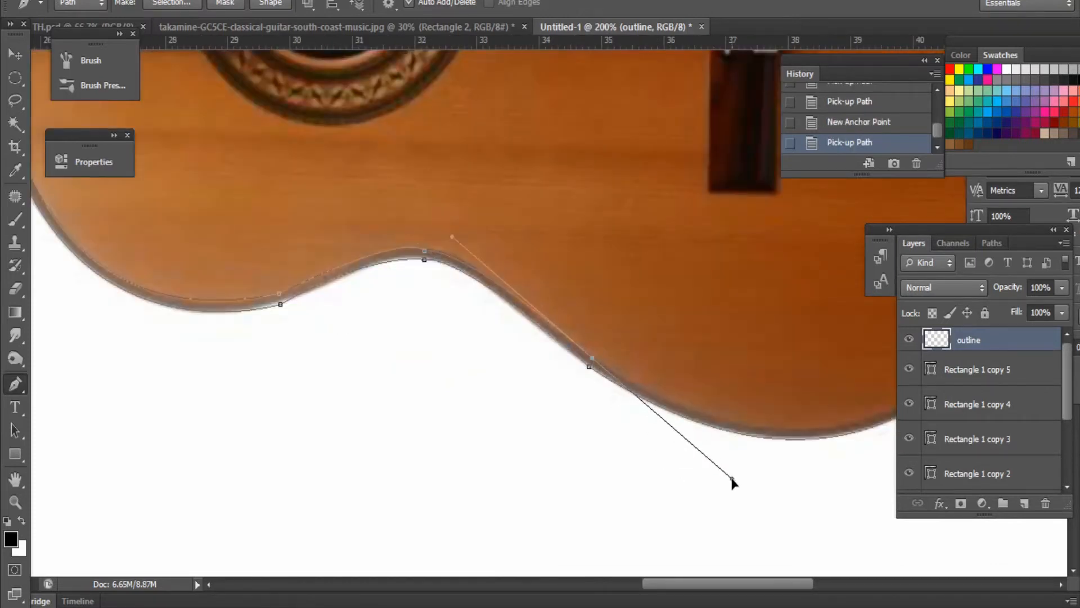
{"action": "left_click_drag", "start_coordinate": [732, 481], "coordinate": [728, 484]}
{"action": "left_click", "coordinate": [592, 361], "text": "alt"}
{"action": "left_click_drag", "start_coordinate": [593, 369], "coordinate": [367, 430]}
Step: Continue the inner edge along the underside of the lower bout and up around the tail end
{"action": "key", "text": "ctrl+minus"}
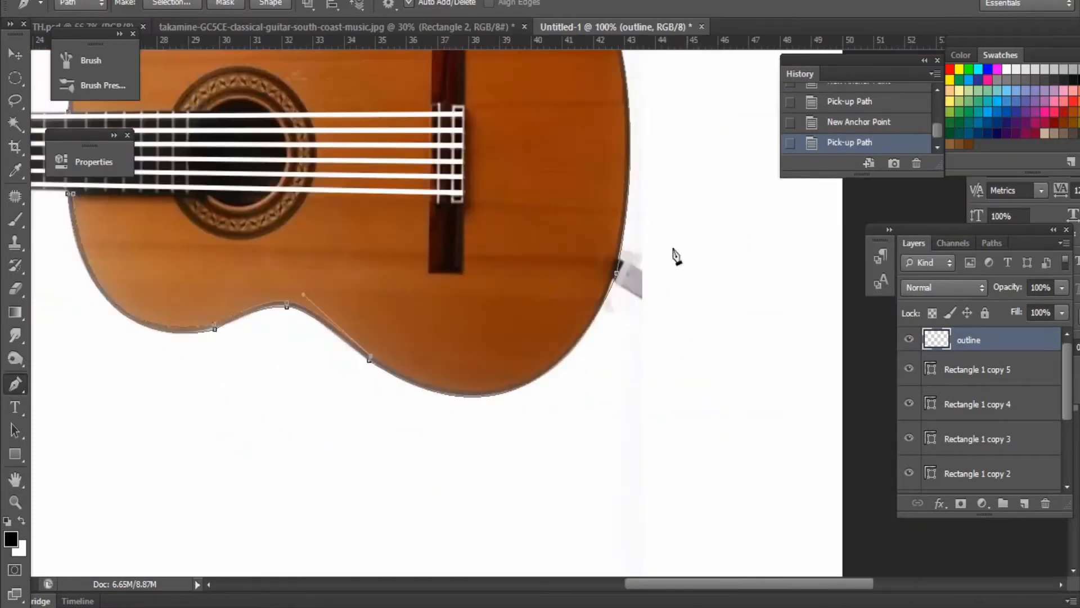
{"action": "left_click_drag", "start_coordinate": [631, 197], "coordinate": [690, 74]}
{"action": "left_click", "coordinate": [611, 272], "text": "alt"}
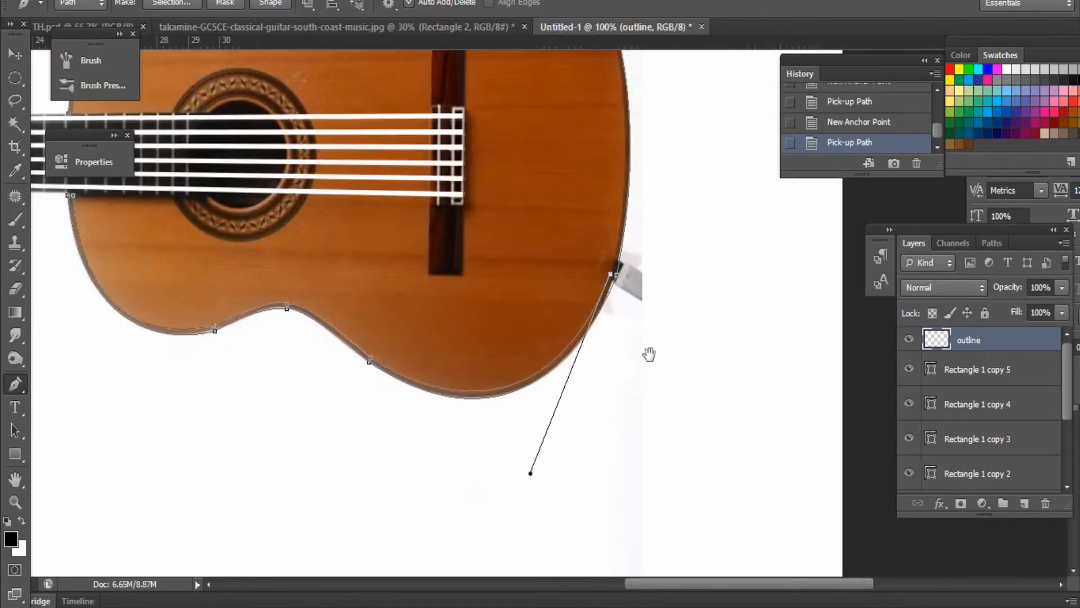
{"action": "left_click_drag", "start_coordinate": [649, 354], "coordinate": [654, 508]}
{"action": "left_click_drag", "start_coordinate": [619, 190], "coordinate": [588, 110]}
{"action": "left_click", "coordinate": [617, 247], "text": "alt"}
Step: Continue the inner edge over the crest of the lower bout and down to the upper waist
{"action": "left_click_drag", "start_coordinate": [496, 270], "coordinate": [522, 319]}
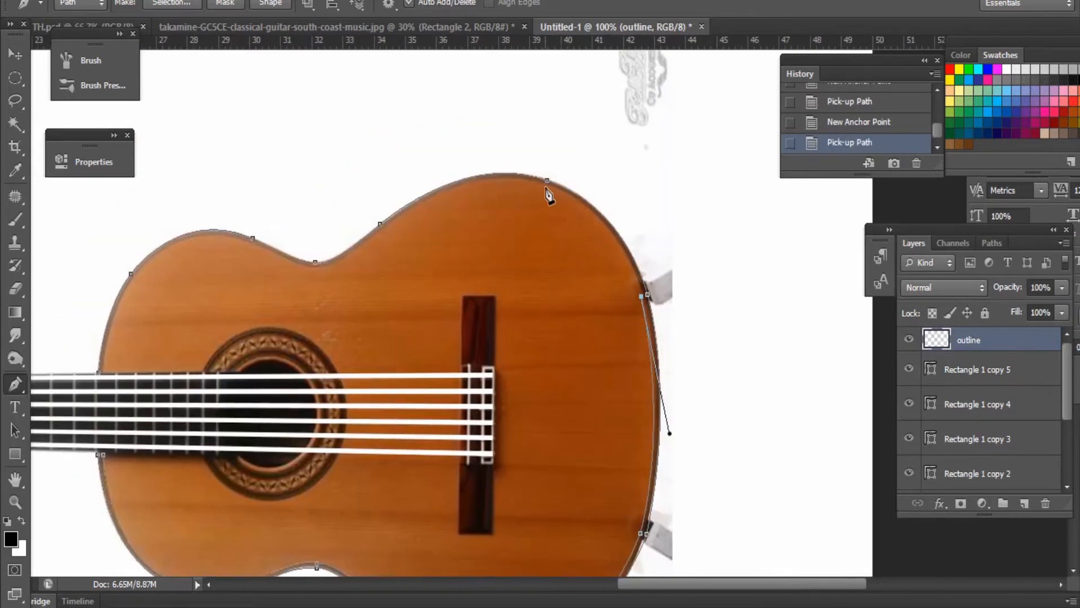
{"action": "left_click", "coordinate": [546, 183], "text": "alt"}
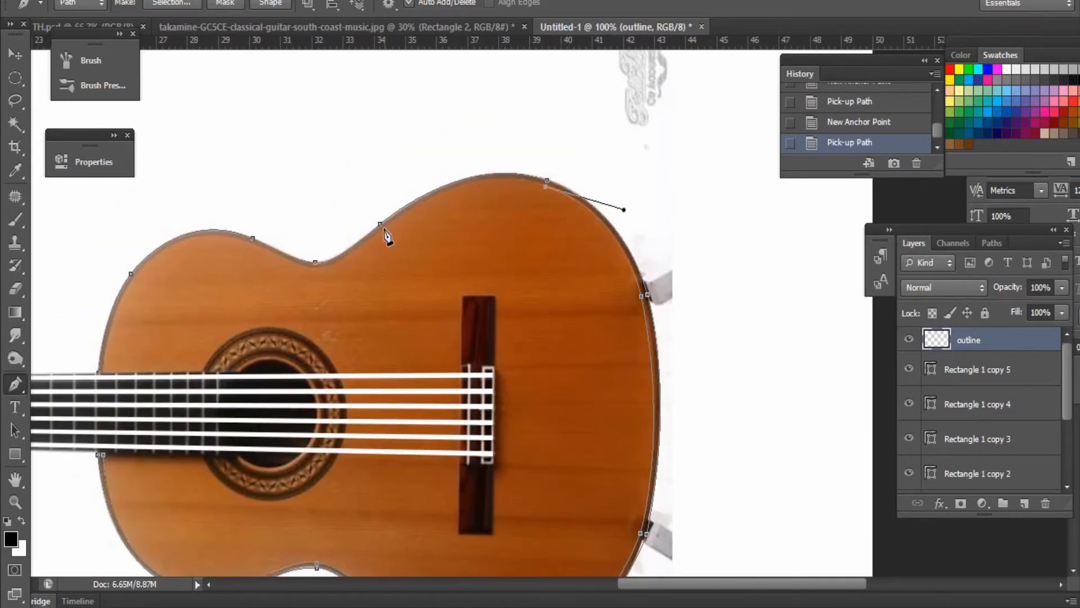
{"action": "left_click_drag", "start_coordinate": [289, 313], "coordinate": [286, 309]}
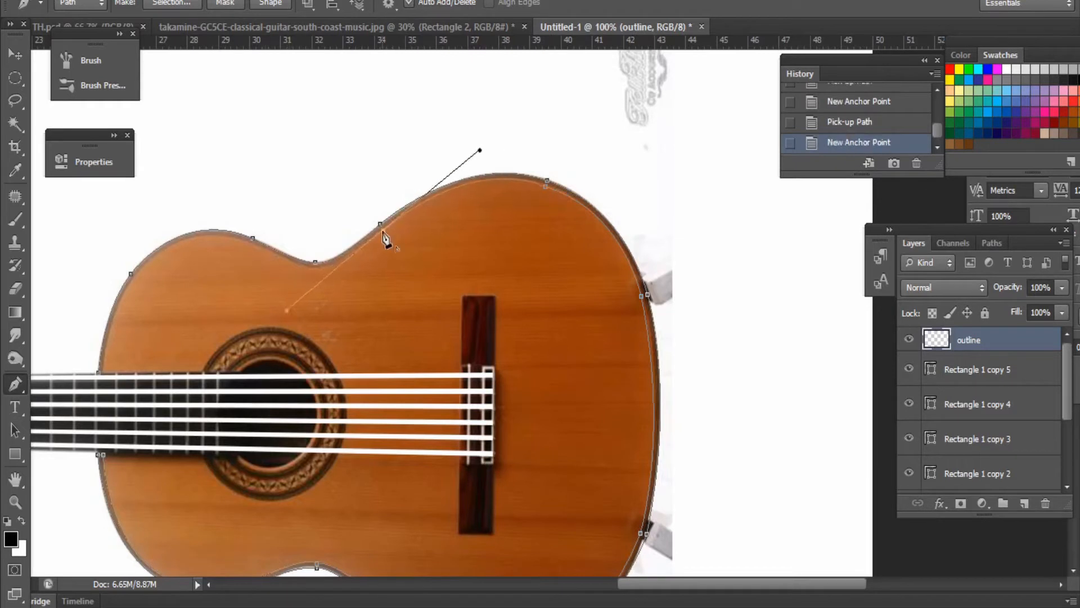
{"action": "left_click", "coordinate": [383, 230], "text": "alt"}
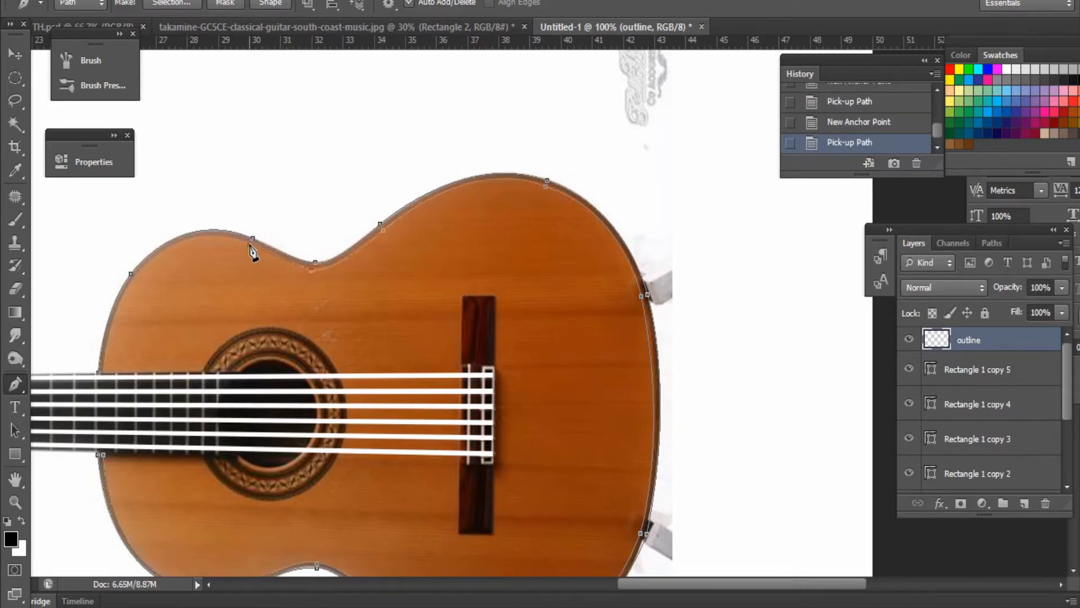
{"action": "left_click", "coordinate": [249, 245]}
{"action": "left_click_drag", "start_coordinate": [214, 274], "coordinate": [334, 281]}
{"action": "key", "text": "ctrl+z"}
Step: Trace the inner edge over the upper bout to the neck's upper side and close the path
{"action": "key", "text": "ctrl+plus"}
{"action": "left_click_drag", "start_coordinate": [252, 285], "coordinate": [488, 354]}
{"action": "left_click", "coordinate": [428, 262]}
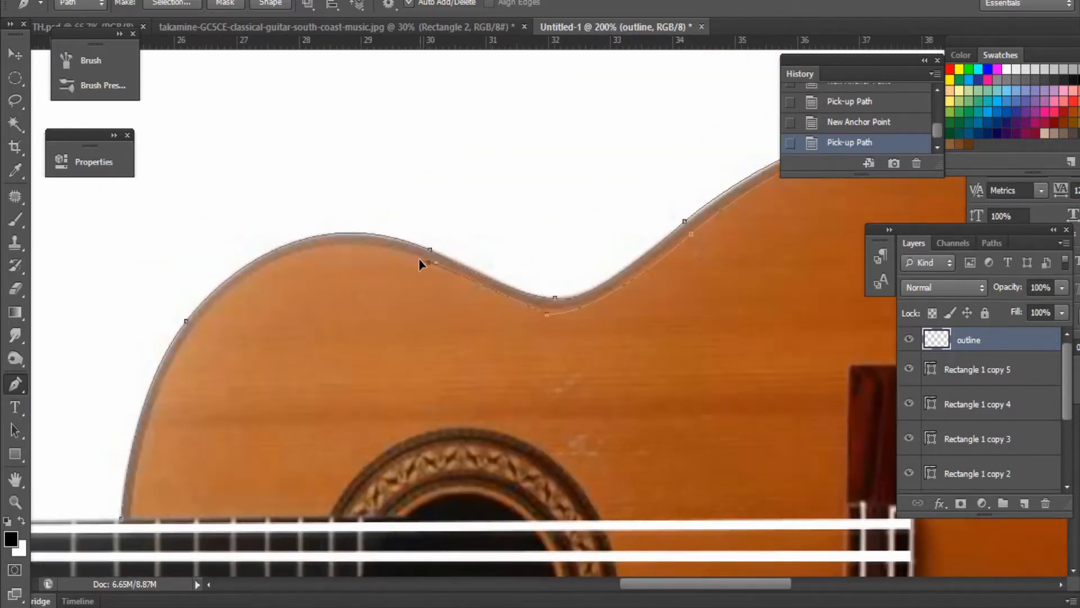
{"action": "left_click_drag", "start_coordinate": [419, 259], "coordinate": [416, 256]}
{"action": "left_click", "coordinate": [429, 262], "text": "alt"}
{"action": "left_click_drag", "start_coordinate": [275, 333], "coordinate": [398, 322]}
{"action": "left_click_drag", "start_coordinate": [316, 319], "coordinate": [202, 457]}
{"action": "left_click", "coordinate": [317, 319], "text": "alt"}
{"action": "left_click_drag", "start_coordinate": [266, 584], "coordinate": [254, 522]}
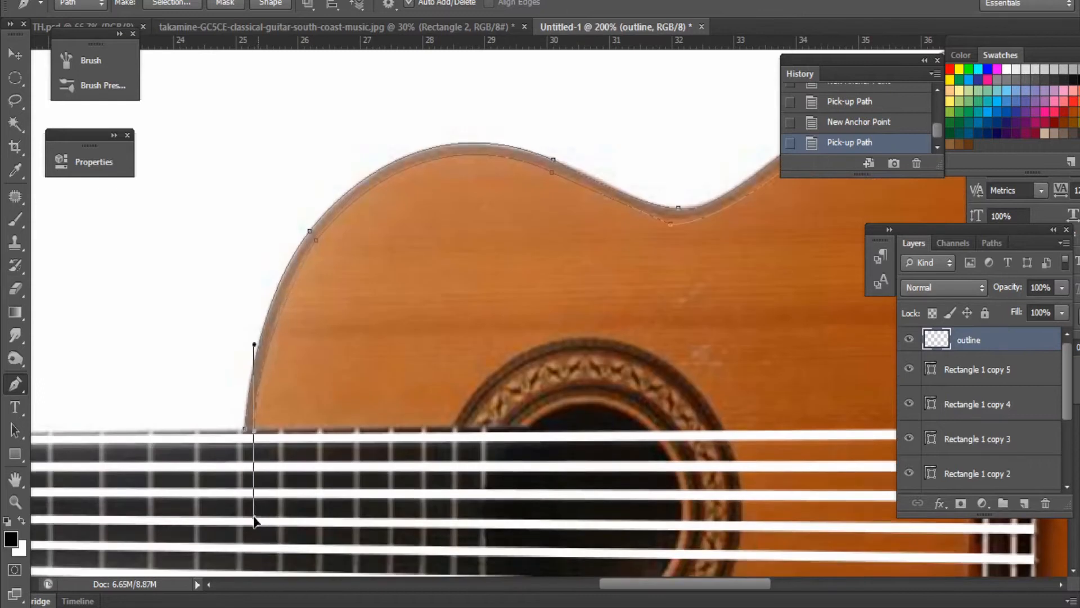
{"action": "left_click", "coordinate": [245, 430]}
Step: Convert the closed path into a new anti-aliased selection with 0 px feather, fill it with white and deselect
{"action": "right_click", "coordinate": [504, 202]}
{"action": "left_click", "coordinate": [552, 283]}
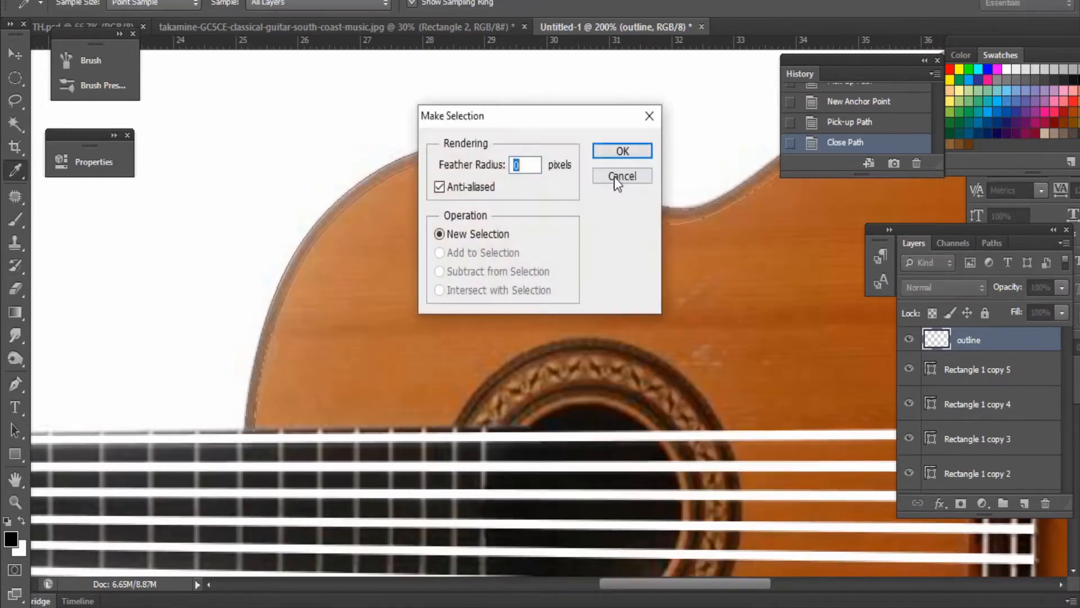
{"action": "left_click", "coordinate": [618, 150]}
{"action": "left_click", "coordinate": [99, 1]}
{"action": "left_click", "coordinate": [272, 209]}
{"action": "left_click", "coordinate": [626, 148]}
{"action": "key", "text": "ctrl+d"}
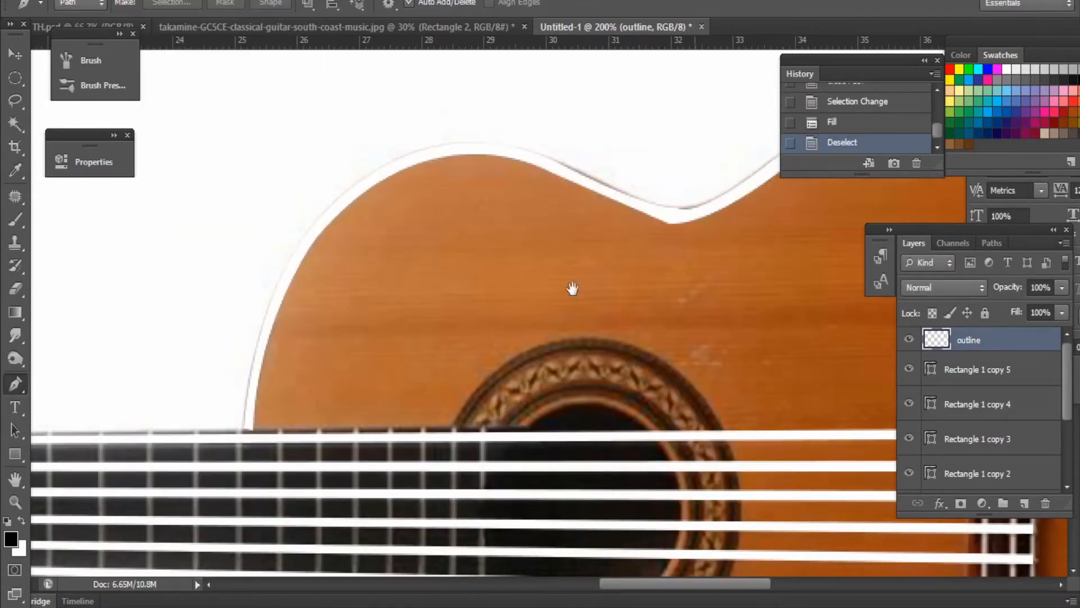
Step: Scale the circle on layer 2 down to fit the dark sound hole and hide the layer
{"action": "left_click_drag", "start_coordinate": [572, 289], "coordinate": [225, 50]}
{"action": "left_click_drag", "start_coordinate": [380, 353], "coordinate": [608, 338]}
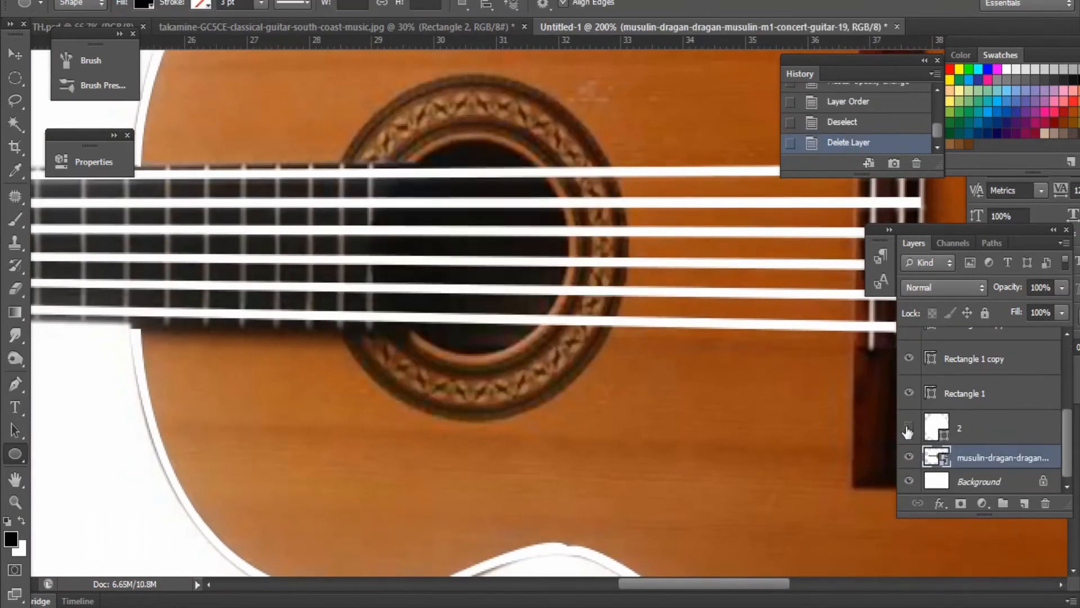
{"action": "left_click", "coordinate": [908, 427]}
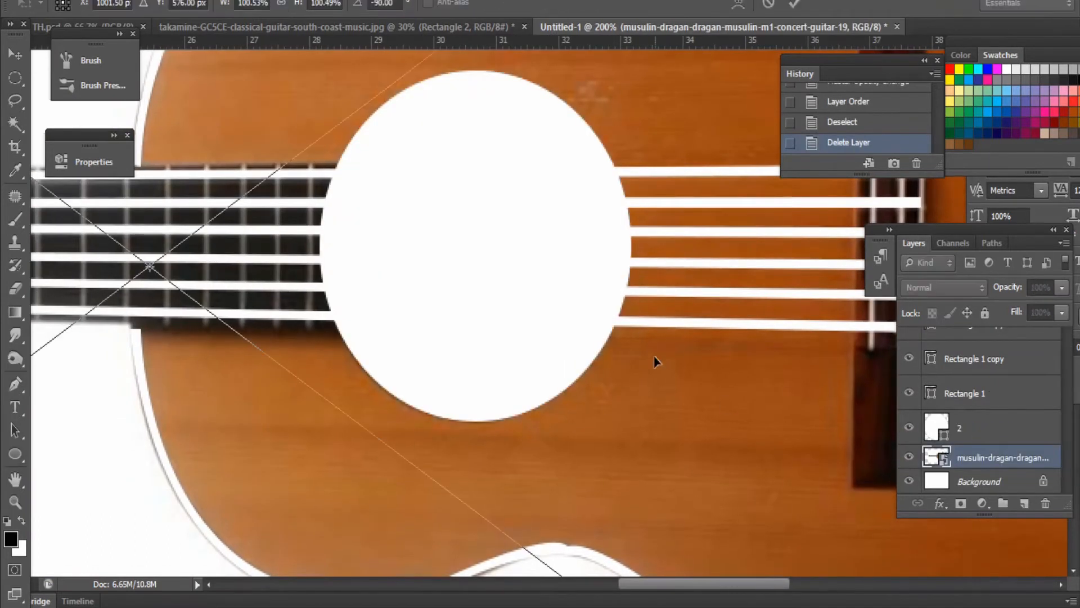
{"action": "key", "text": "Escape"}
{"action": "left_click", "coordinate": [975, 432]}
{"action": "key", "text": "ctrl+t"}
{"action": "left_click_drag", "start_coordinate": [622, 478], "coordinate": [572, 411]}
{"action": "key", "text": "Return"}
{"action": "left_click", "coordinate": [908, 427]}
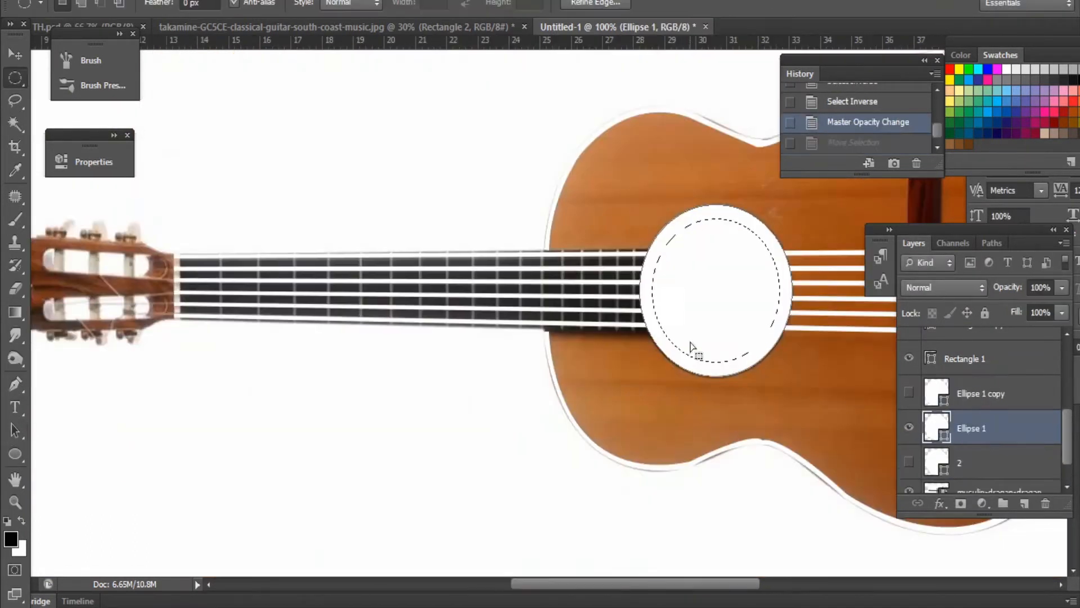
Step: Rasterize the Ellipse 1 layer, clear the selected inner circle to leave a ring, and deselect
{"action": "right_click", "coordinate": [963, 393]}
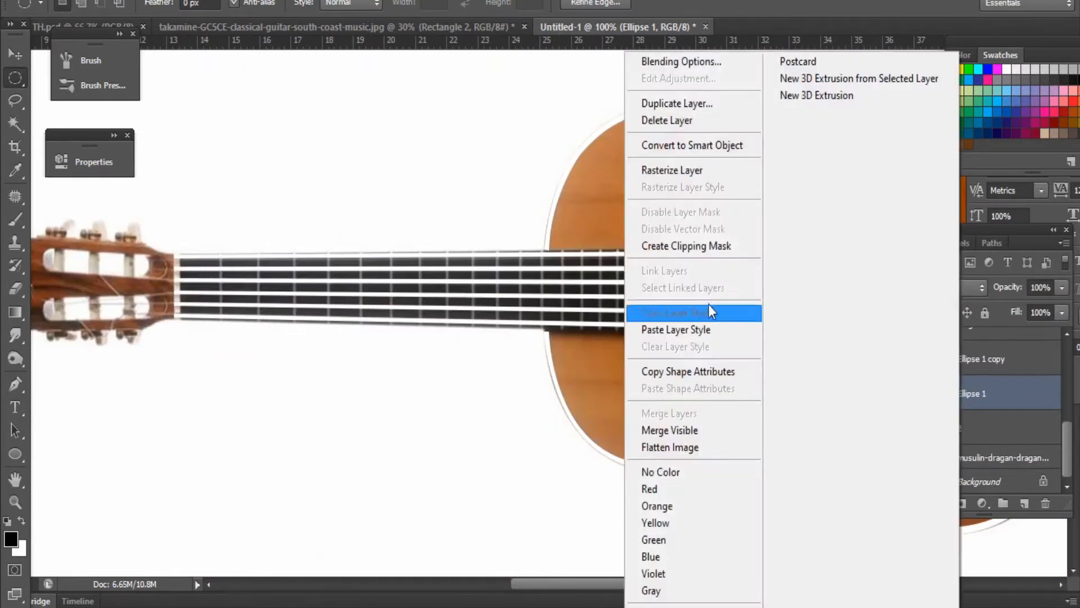
{"action": "left_click", "coordinate": [664, 169]}
{"action": "key", "text": "Delete"}
{"action": "key", "text": "ctrl+d"}
Step: Move the Ellipse 1 ring layer up the stack, delete the Ellipse 1 copy layer and show layer 2
{"action": "left_click_drag", "start_coordinate": [966, 400], "coordinate": [954, 338]}
{"action": "scroll", "coordinate": [954, 360], "scroll_direction": "down", "scroll_amount": 5}
{"action": "left_click", "coordinate": [945, 394]}
{"action": "key", "text": "Delete"}
{"action": "left_click", "coordinate": [909, 427]}
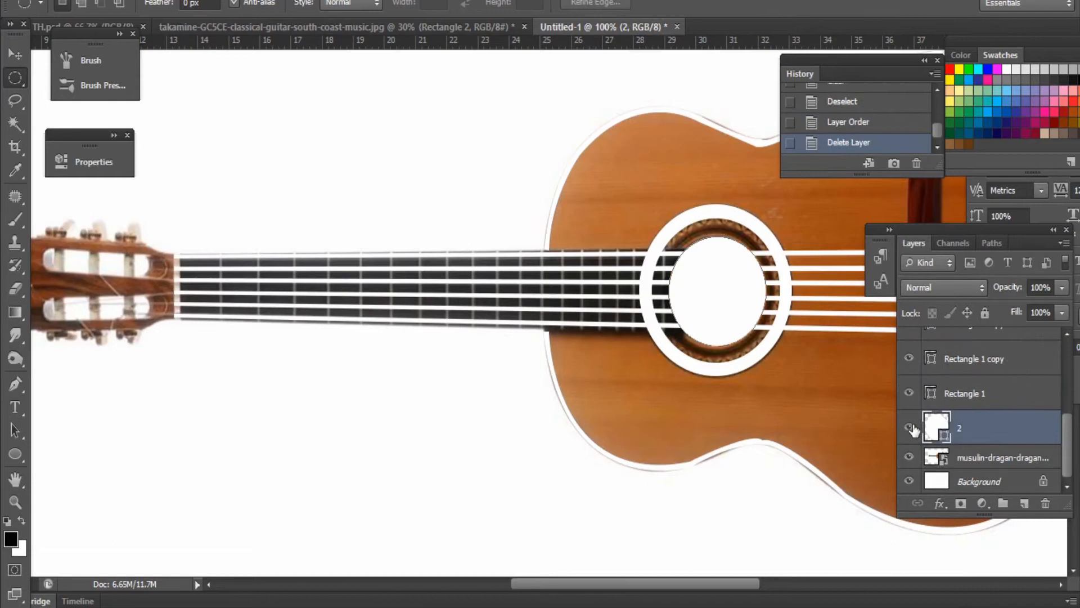
Step: Rename layer 2 as circle
{"action": "double_click", "coordinate": [973, 426]}
{"action": "left_click", "coordinate": [495, 219]}
{"action": "double_click", "coordinate": [960, 427]}
{"action": "type", "text": "circle"}
{"action": "key", "text": "Return"}
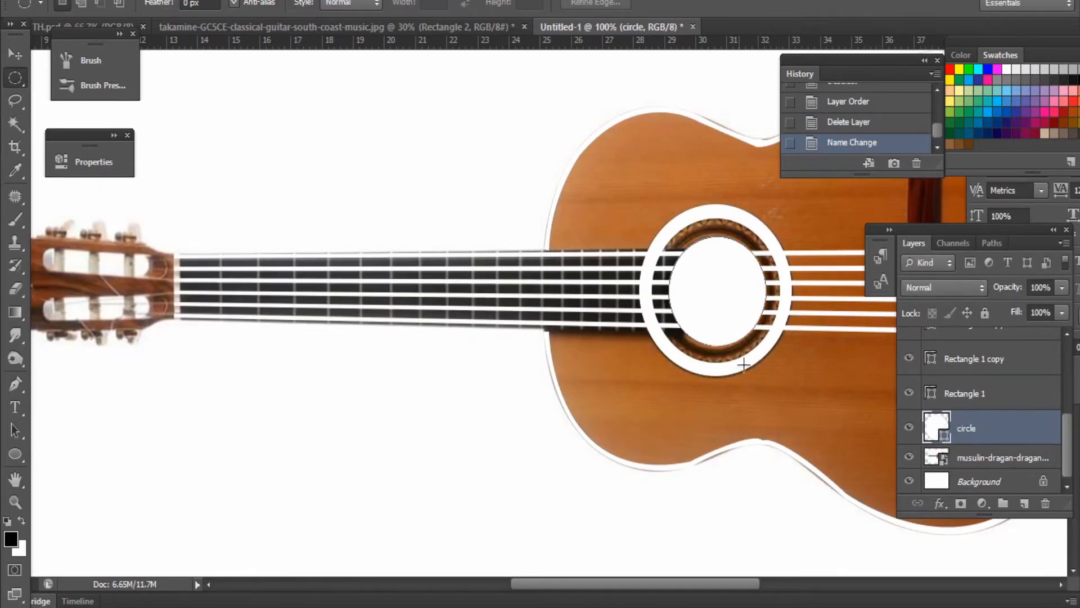
Step: Move the Ellipse 1 ring layer below the string layers, directly above the circle layer
{"action": "key", "text": "v"}
{"action": "scroll", "coordinate": [978, 394], "scroll_direction": "up", "scroll_amount": 5}
{"action": "left_click_drag", "start_coordinate": [968, 344], "coordinate": [986, 418]}
Step: Begin a Pen tool path around the headstock, tracing the neck joint and the lower edge past the taper
{"action": "left_click_drag", "start_coordinate": [273, 306], "coordinate": [526, 384]}
{"action": "key", "text": "z"}
{"action": "left_click", "coordinate": [295, 359]}
{"action": "left_click", "coordinate": [296, 359]}
{"action": "left_click_drag", "start_coordinate": [593, 355], "coordinate": [528, 342]}
{"action": "key", "text": "p"}
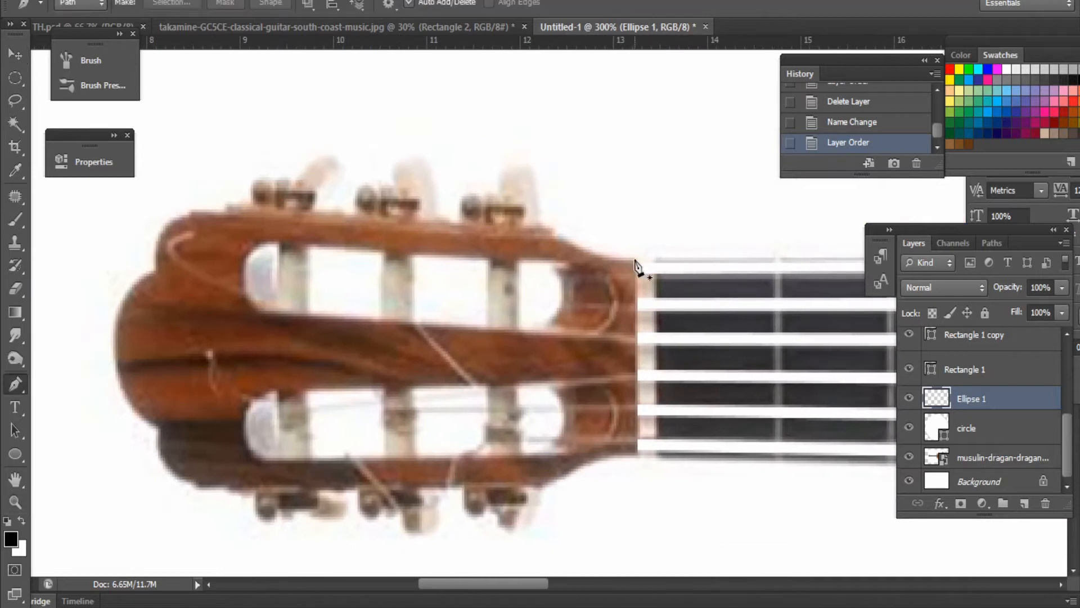
{"action": "left_click", "coordinate": [635, 259]}
{"action": "left_click", "coordinate": [636, 454]}
{"action": "left_click_drag", "start_coordinate": [569, 454], "coordinate": [564, 358]}
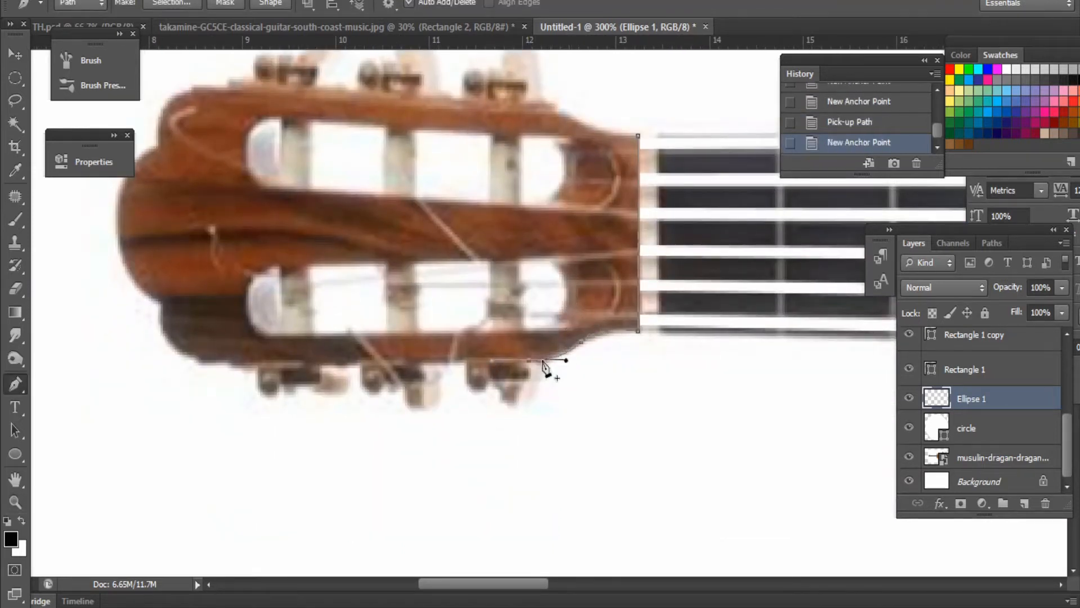
{"action": "left_click", "coordinate": [544, 362]}
Step: Continue the headstock path with curved anchor points around the scalloped far end to the start of the upper edge
{"action": "left_click_drag", "start_coordinate": [246, 373], "coordinate": [329, 415]}
{"action": "left_click_drag", "start_coordinate": [246, 350], "coordinate": [268, 294]}
{"action": "left_click_drag", "start_coordinate": [199, 272], "coordinate": [268, 270]}
{"action": "left_click", "coordinate": [198, 270], "text": "alt"}
{"action": "left_click_drag", "start_coordinate": [323, 250], "coordinate": [273, 270]}
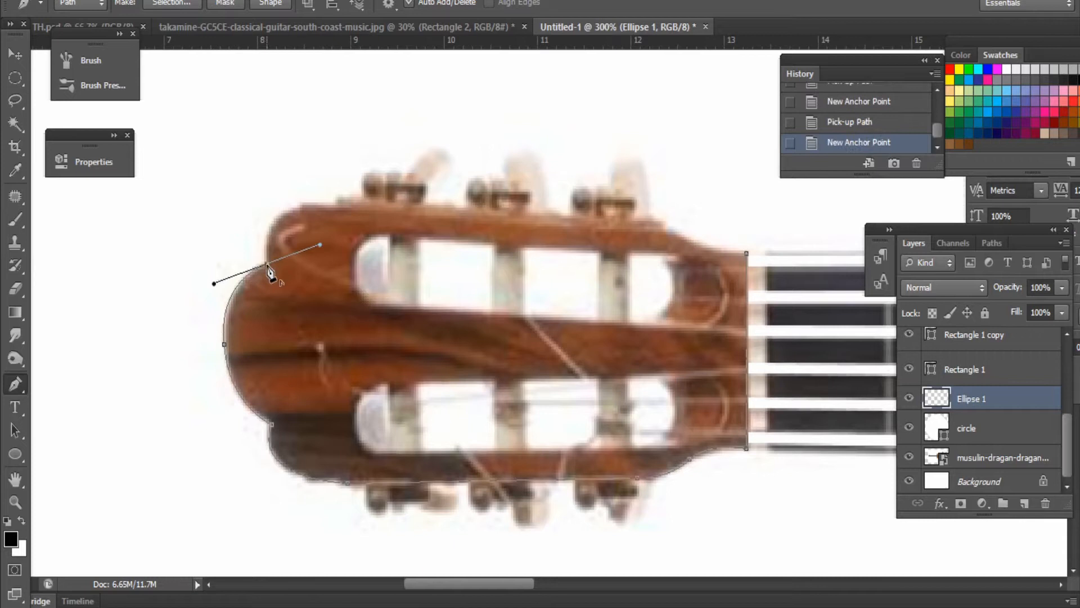
{"action": "left_click_drag", "start_coordinate": [375, 202], "coordinate": [392, 203]}
{"action": "left_click", "coordinate": [319, 202], "text": "alt"}
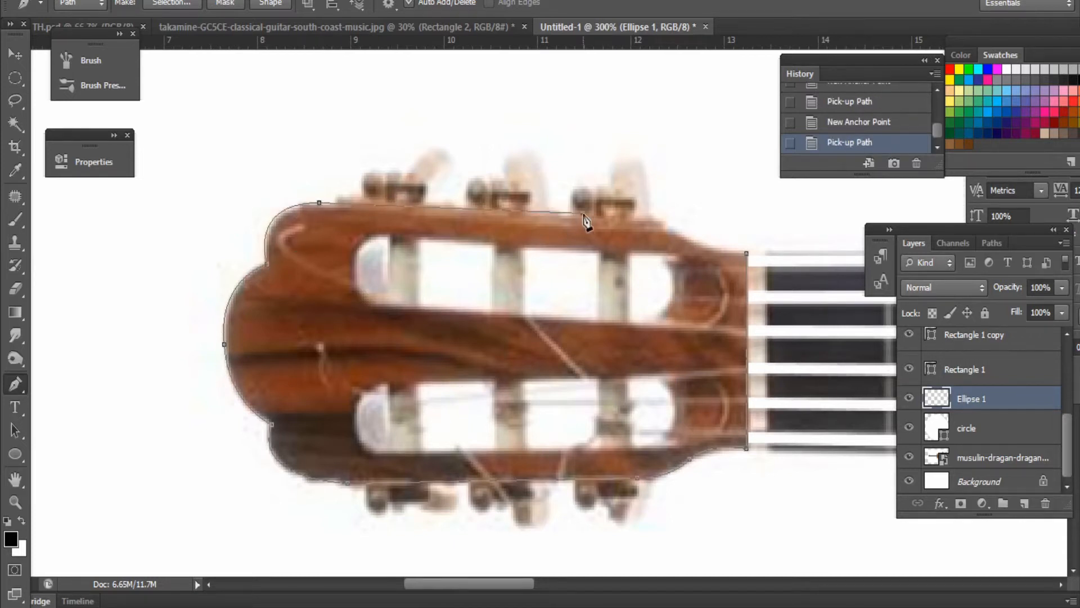
Step: Trace the headstock's upper edge down to the neck joint and close the path at its starting anchor
{"action": "left_click", "coordinate": [583, 214]}
{"action": "left_click_drag", "start_coordinate": [672, 242], "coordinate": [492, 243]}
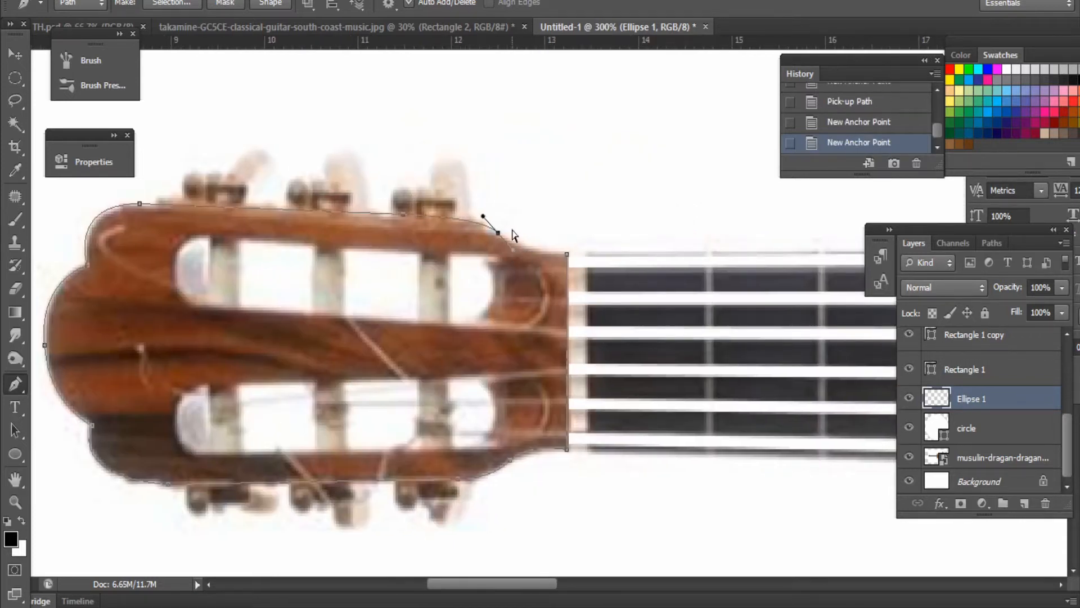
{"action": "key", "text": "ctrl+z"}
{"action": "left_click", "coordinate": [566, 254]}
{"action": "left_click", "coordinate": [566, 254], "text": "alt"}
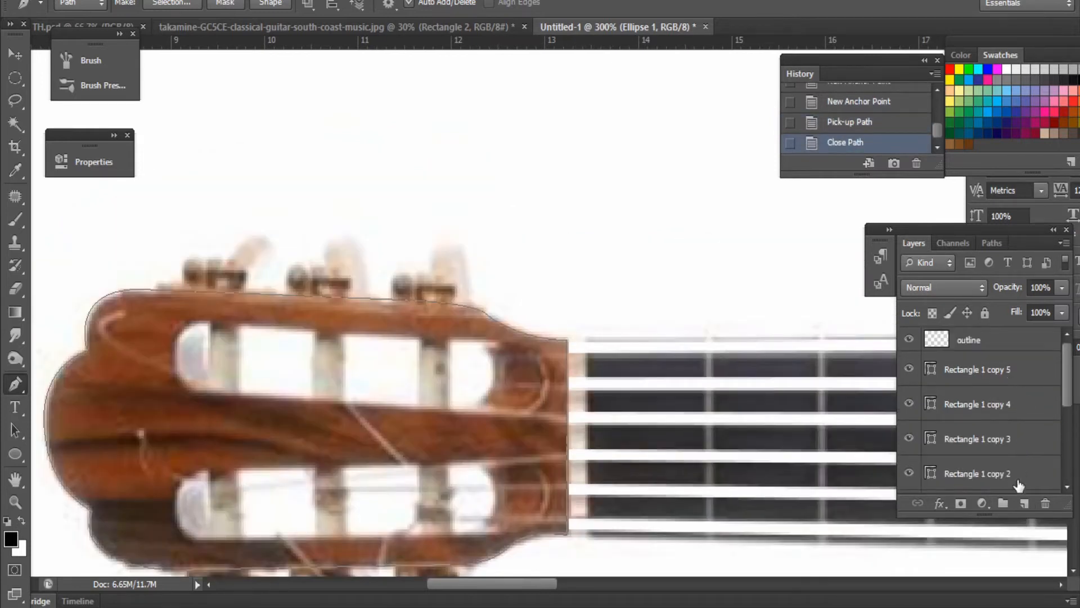
Step: Add a new layer at the top of the stack and name it tune
{"action": "left_click", "coordinate": [1024, 502]}
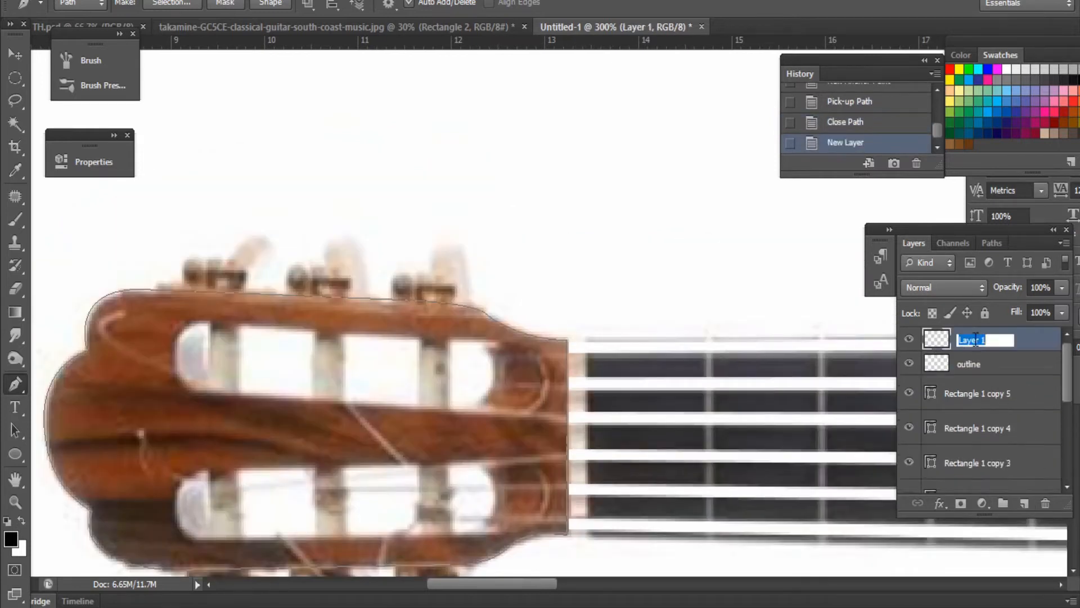
{"action": "type", "text": "tune"}
{"action": "key", "text": "Return"}
Step: Turn the headstock path into a selection with 0 px feather, fill it with white on the tune layer and deselect
{"action": "right_click", "coordinate": [235, 202]}
{"action": "left_click", "coordinate": [309, 291]}
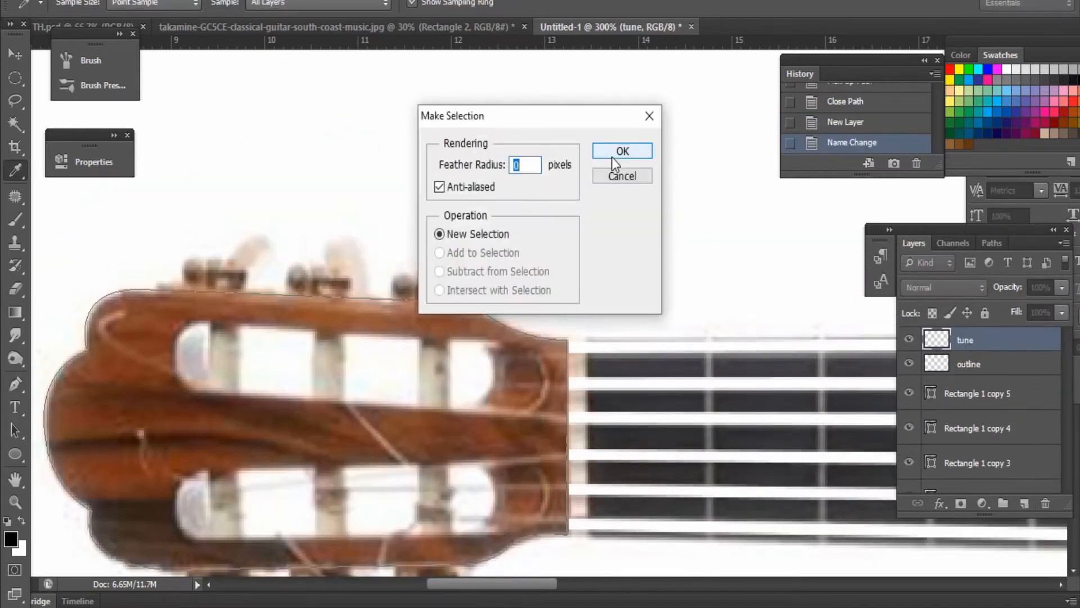
{"action": "left_click", "coordinate": [612, 158]}
{"action": "right_click", "coordinate": [95, 84]}
{"action": "left_click", "coordinate": [150, 228]}
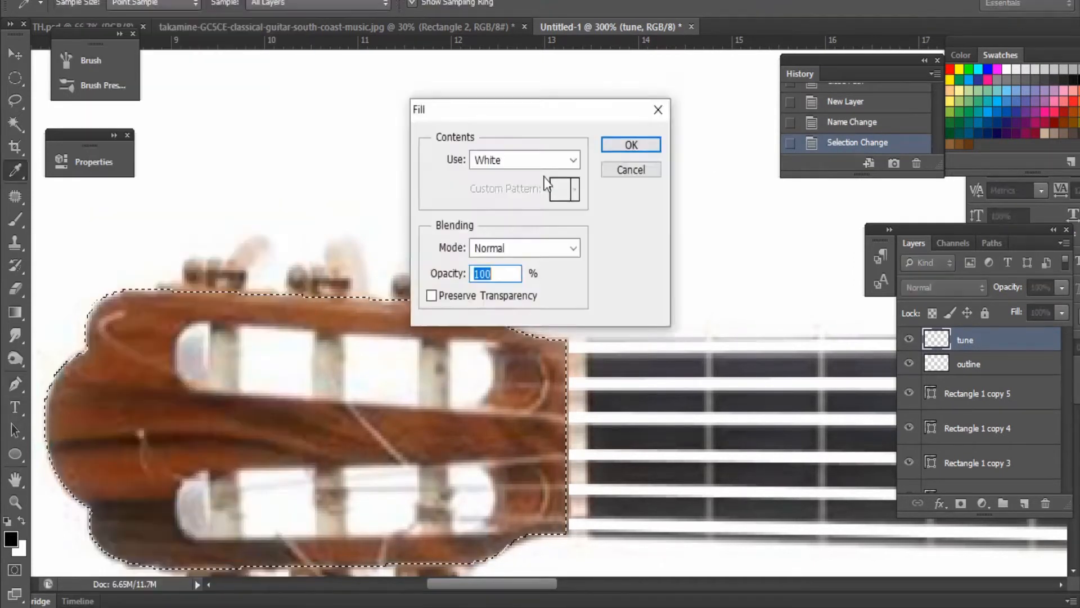
{"action": "left_click", "coordinate": [632, 145]}
{"action": "key", "text": "ctrl+d"}
Step: Lower the tune layer's opacity to 47% and trace a closed path around the headstock's upper slot
{"action": "left_click", "coordinate": [1061, 287]}
{"action": "type", "text": "47"}
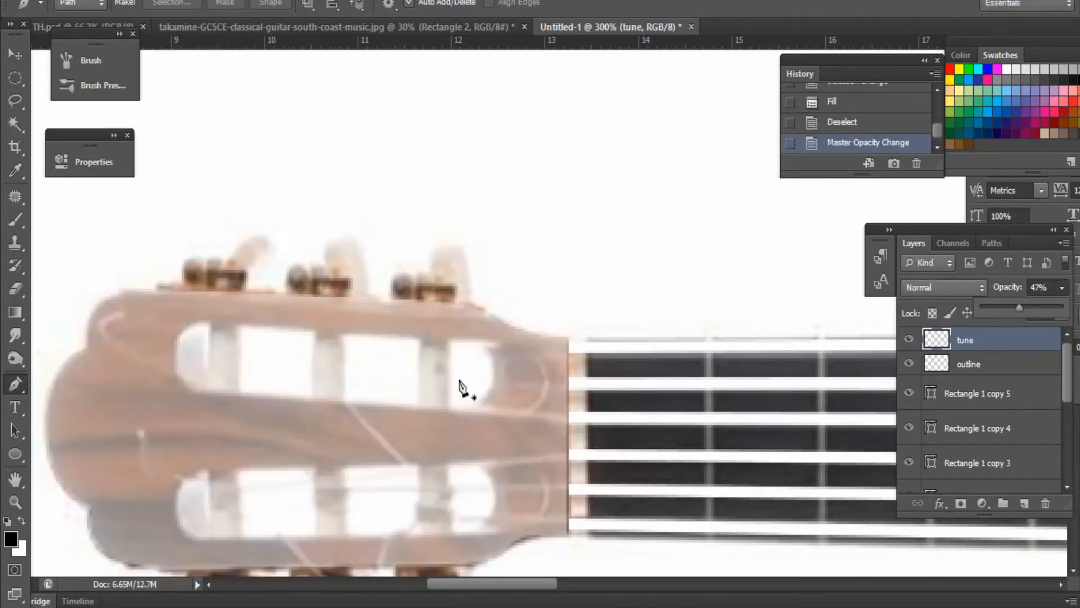
{"action": "left_click", "coordinate": [230, 321]}
{"action": "mouse_move", "coordinate": [176, 356]}
{"action": "left_mouse_down"}
{"action": "mouse_move", "coordinate": [177, 400]}
{"action": "mouse_move", "coordinate": [286, 401]}
{"action": "left_mouse_up"}
{"action": "left_click", "coordinate": [445, 409]}
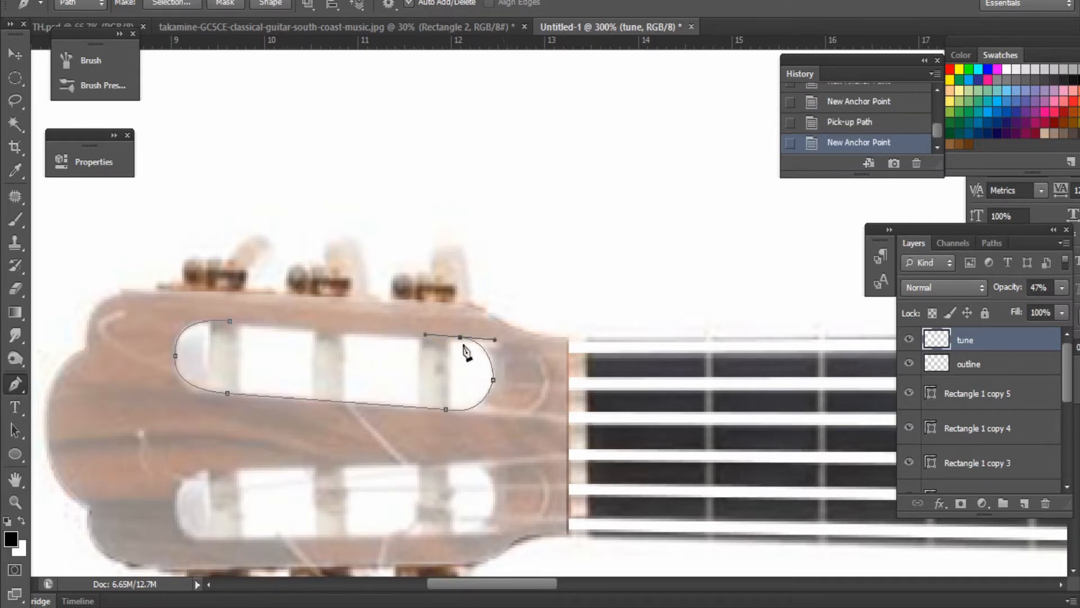
{"action": "left_click", "coordinate": [230, 322]}
Step: Trace a closed path around the headstock's lower slot
{"action": "scroll", "coordinate": [260, 442], "scroll_direction": "down", "scroll_amount": 2}
{"action": "left_click", "coordinate": [174, 448]}
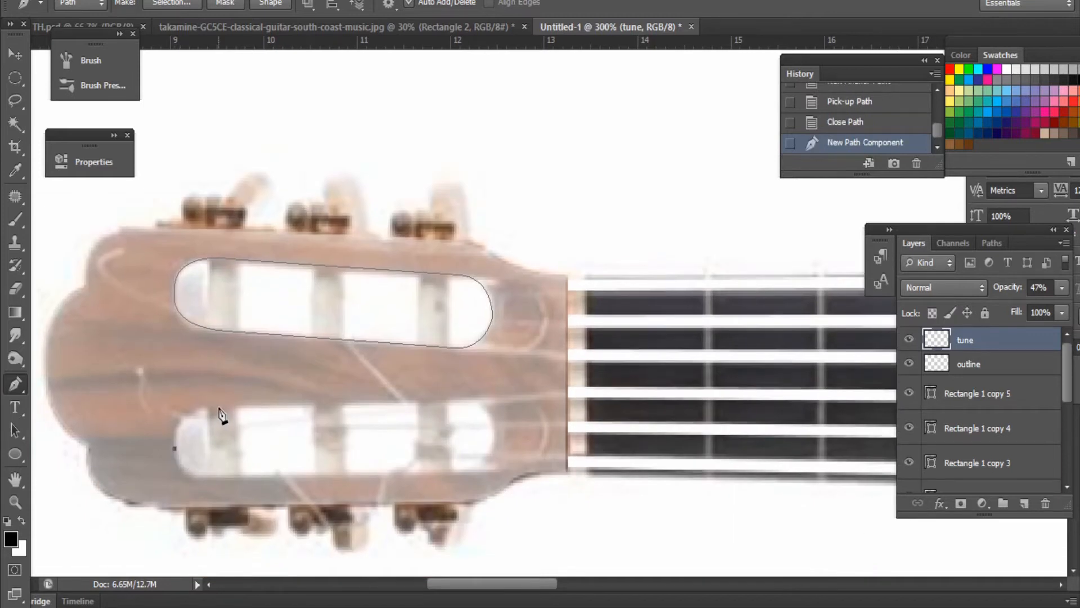
{"action": "left_click", "coordinate": [459, 401]}
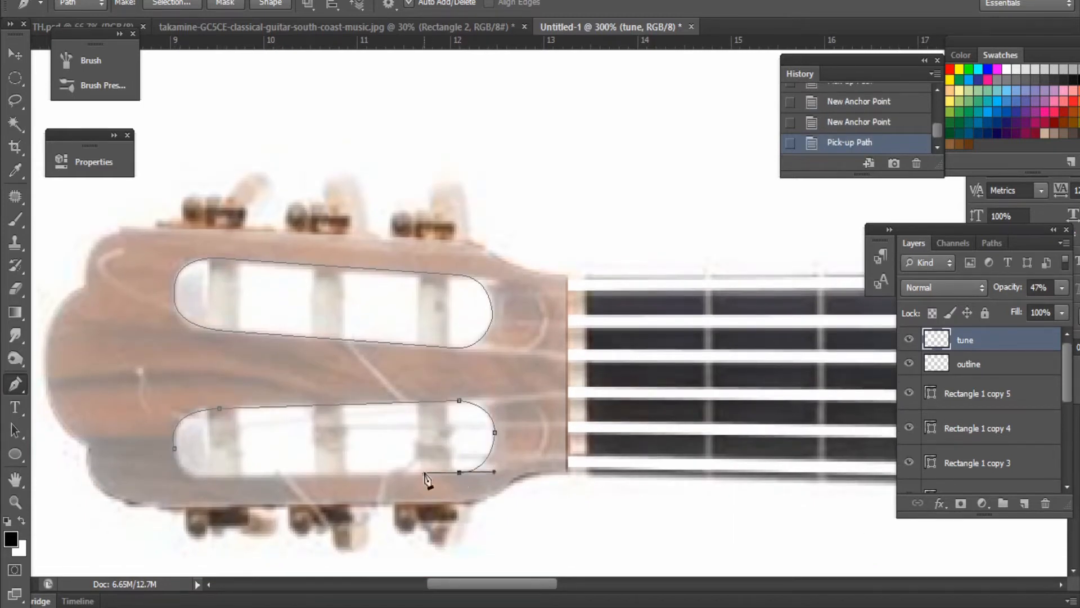
{"action": "left_click", "coordinate": [206, 477]}
{"action": "left_click_drag", "start_coordinate": [173, 417], "coordinate": [175, 408]}
{"action": "key", "text": "ctrl+z"}
Step: Convert both slot paths to a selection, clear them from the tune layer, deselect and restore the layer's opacity to 100%
{"action": "right_click", "coordinate": [228, 441]}
{"action": "left_click", "coordinate": [326, 114]}
{"action": "left_click", "coordinate": [601, 159]}
{"action": "key", "text": "Delete"}
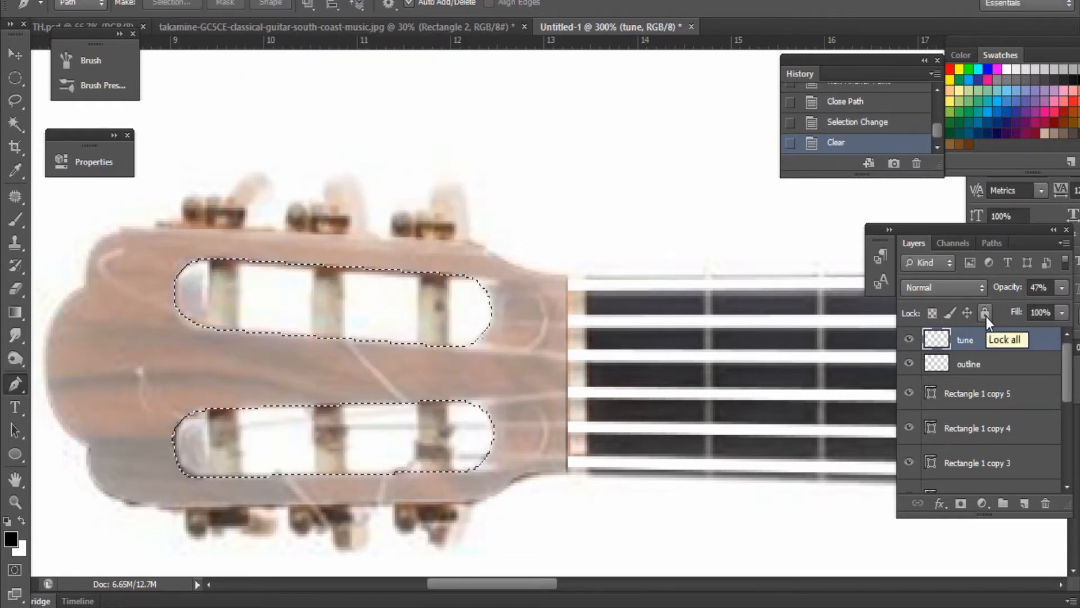
{"action": "key", "text": "ctrl+d"}
{"action": "key", "text": "0"}
Step: Draw a rounded rectangle with a 10 px radius, about 40 × 268 px, over the guitar's bridge
{"action": "left_click_drag", "start_coordinate": [398, 361], "coordinate": [65, 354]}
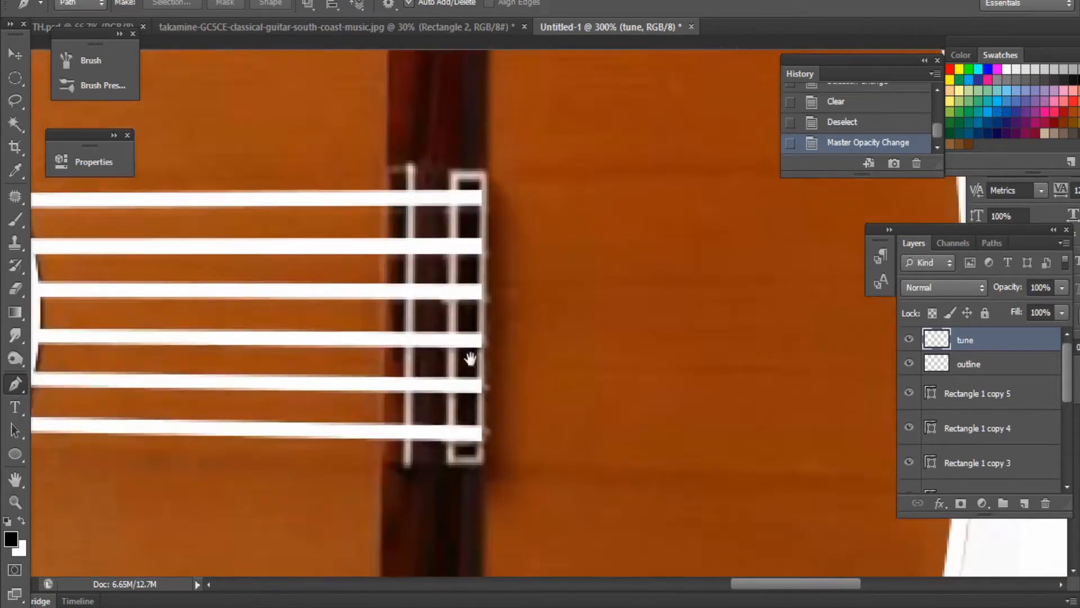
{"action": "left_click_drag", "start_coordinate": [470, 359], "coordinate": [454, 429]}
{"action": "key", "text": "ctrl+minus"}
{"action": "key", "text": "ctrl+minus"}
{"action": "left_click", "coordinate": [15, 453]}
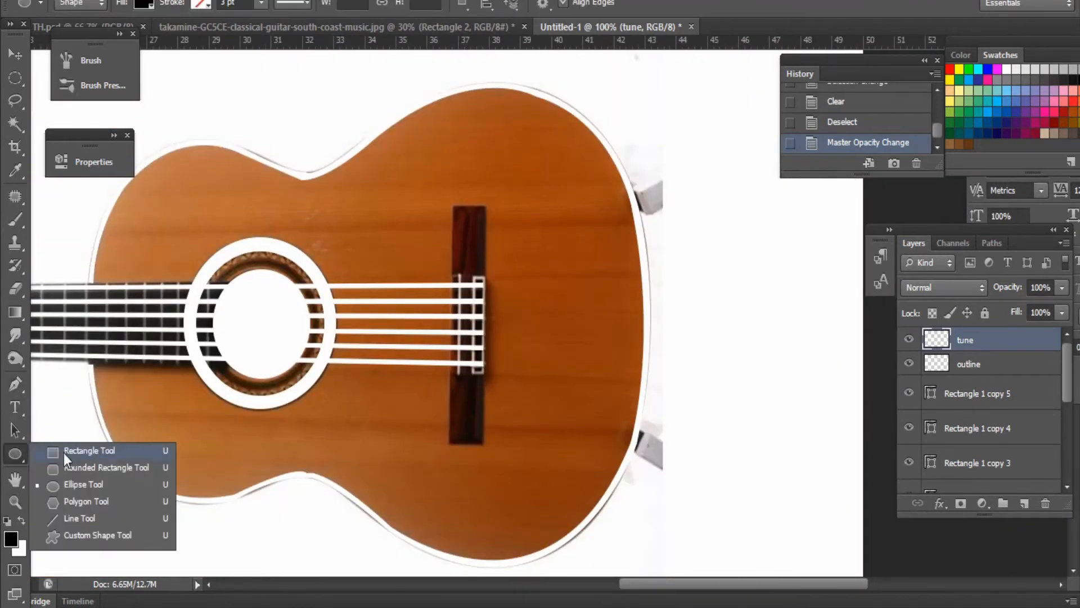
{"action": "left_click", "coordinate": [63, 450]}
{"action": "left_click", "coordinate": [16, 453]}
{"action": "left_click", "coordinate": [67, 467]}
{"action": "left_click_drag", "start_coordinate": [434, 120], "coordinate": [504, 301]}
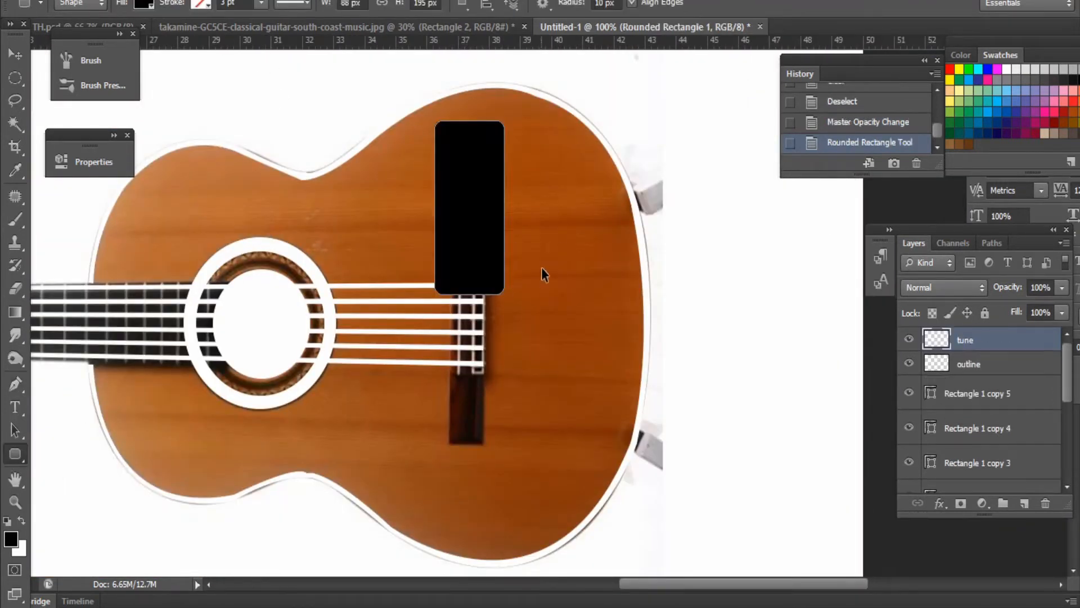
{"action": "key", "text": "ctrl+z"}
{"action": "left_click_drag", "start_coordinate": [452, 207], "coordinate": [483, 443]}
Step: Recolor the bridge rectangle white and move its layer below the string layers, directly above Ellipse 1
{"action": "key", "text": "v"}
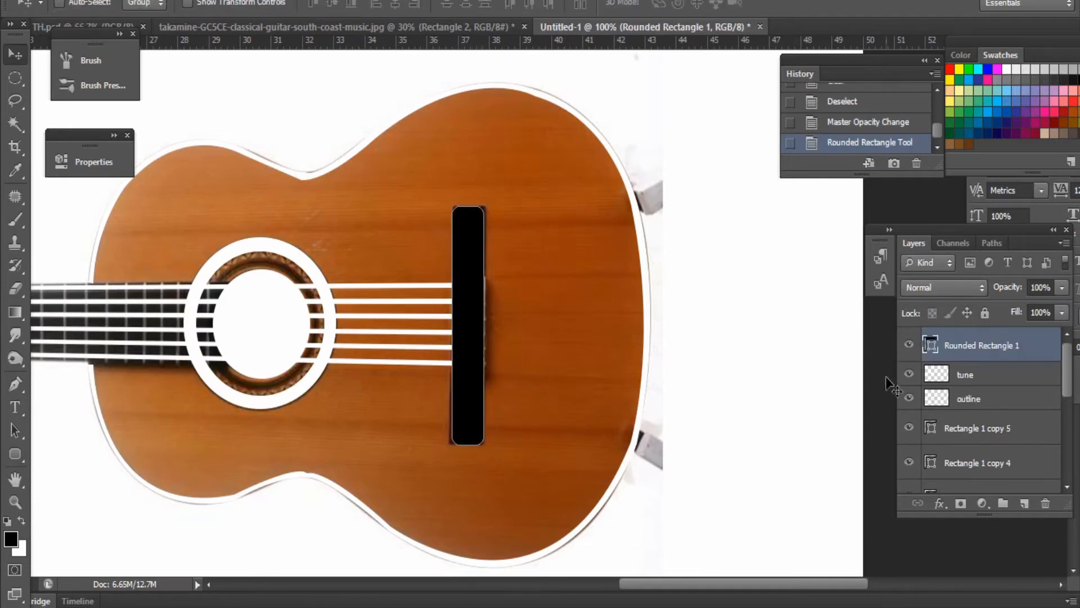
{"action": "right_click", "coordinate": [955, 345]}
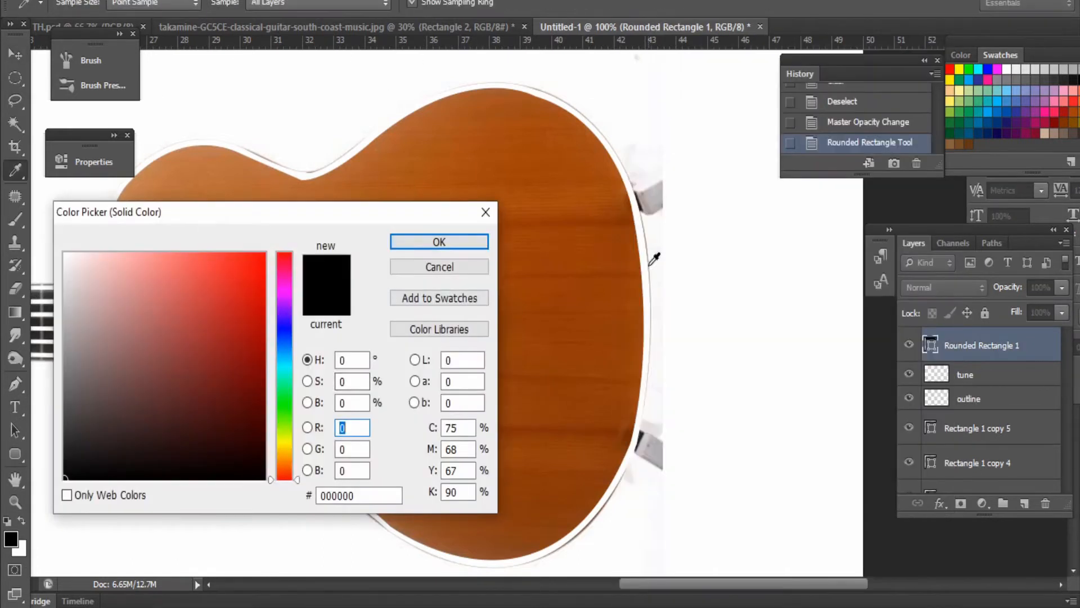
{"action": "left_click", "coordinate": [433, 241]}
{"action": "left_click_drag", "start_coordinate": [962, 344], "coordinate": [951, 408]}
{"action": "scroll", "coordinate": [988, 399], "scroll_direction": "up", "scroll_amount": 4}
{"action": "left_click", "coordinate": [964, 343]}
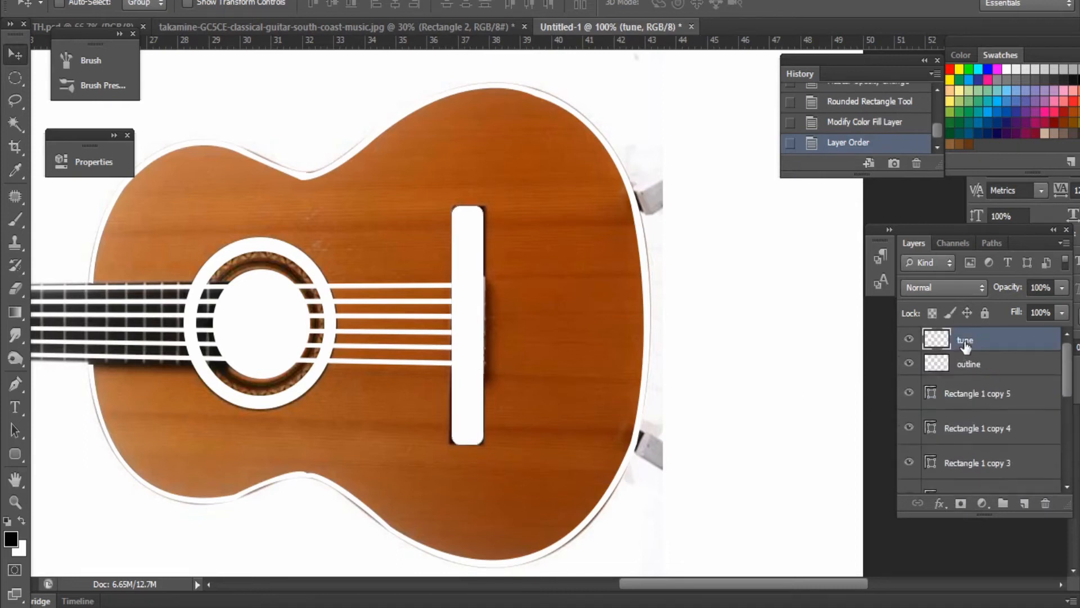
{"action": "scroll", "coordinate": [964, 346], "scroll_direction": "down", "scroll_amount": 2}
{"action": "left_click_drag", "start_coordinate": [953, 474], "coordinate": [474, 410]}
{"action": "scroll", "coordinate": [952, 439], "scroll_direction": "down", "scroll_amount": 1}
Step: Draw a white rounded rectangle about 28 × 16 px over the first upper tuning peg and rename its layer
{"action": "scroll", "coordinate": [507, 415], "scroll_direction": "left", "scroll_amount": 10}
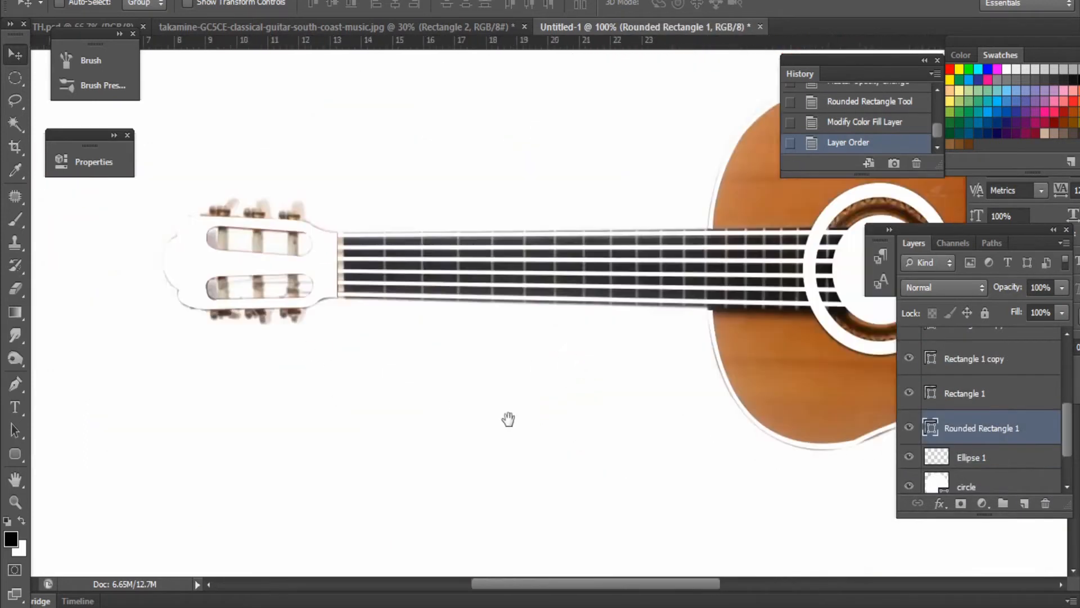
{"action": "key", "text": "z"}
{"action": "left_click_drag", "start_coordinate": [296, 209], "coordinate": [427, 239]}
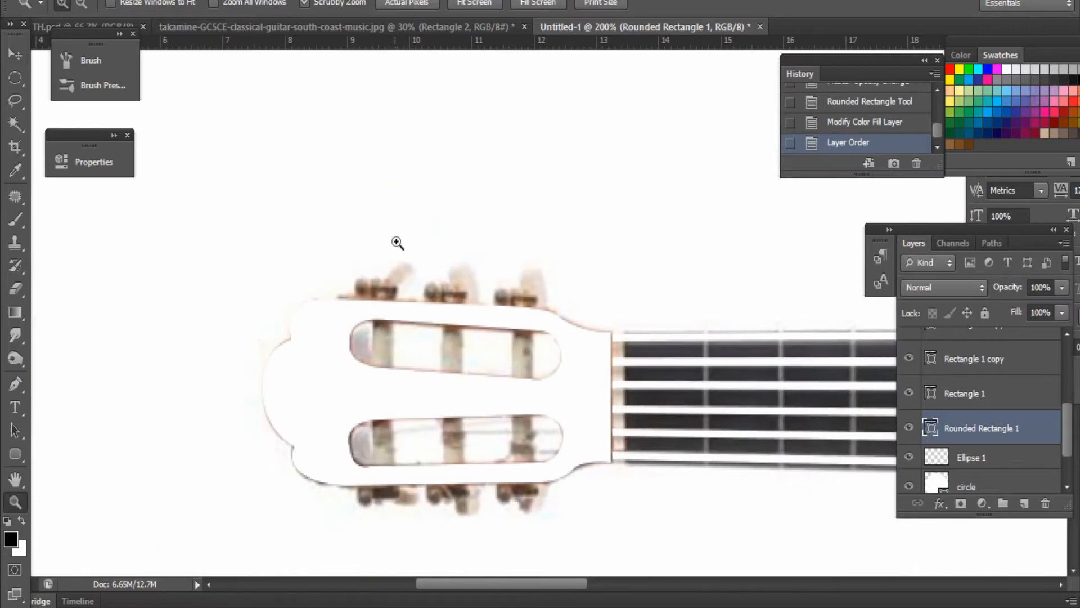
{"action": "left_click", "coordinate": [394, 293]}
{"action": "key", "text": "u"}
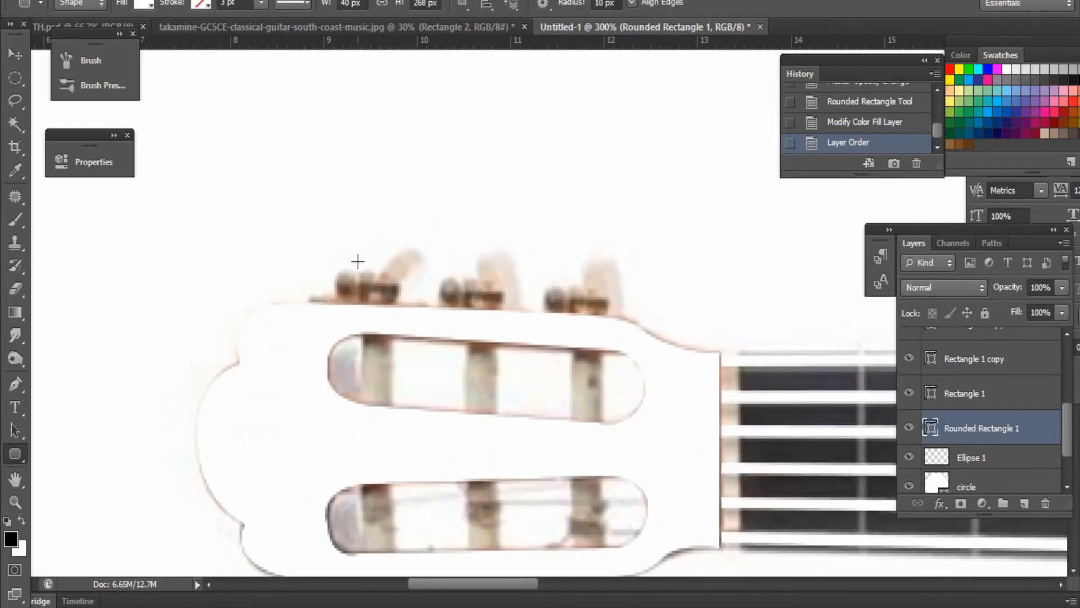
{"action": "left_click_drag", "start_coordinate": [347, 251], "coordinate": [413, 295]}
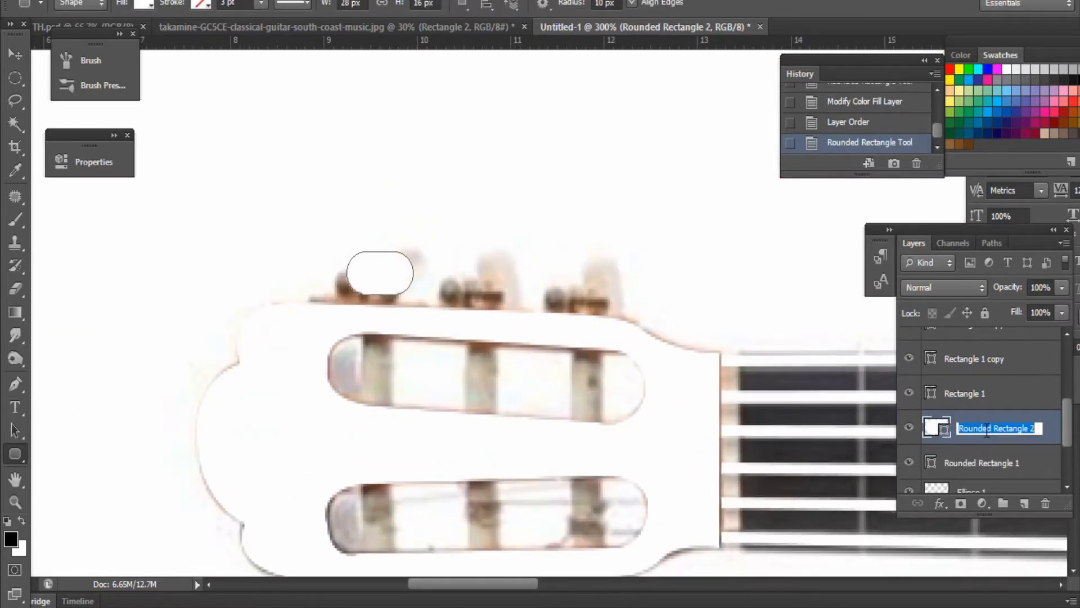
{"action": "key", "text": "Return"}
Step: Duplicate the peg shape over the other two upper pegs, and copy all three to the headstock's lower side
{"action": "key", "text": "v"}
{"action": "left_click_drag", "start_coordinate": [381, 292], "coordinate": [585, 290]}
{"action": "left_click", "coordinate": [474, 275], "text": "ctrl+shift"}
{"action": "left_click", "coordinate": [383, 275], "text": "ctrl+shift"}
{"action": "left_click_drag", "start_coordinate": [483, 274], "coordinate": [458, 482]}
Step: Hide the guitar photo and Background layers, and add a black Solid Color fill layer directly above Background
{"action": "scroll", "coordinate": [920, 452], "scroll_direction": "down", "scroll_amount": 3}
{"action": "left_click", "coordinate": [908, 456]}
{"action": "left_click", "coordinate": [908, 481]}
{"action": "left_click", "coordinate": [981, 502]}
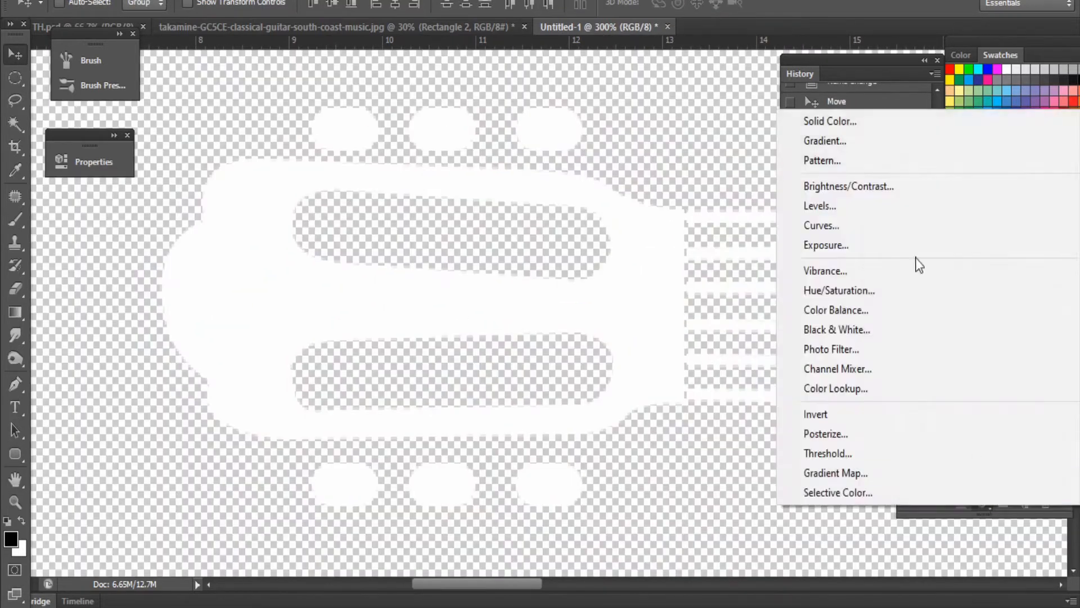
{"action": "left_click", "coordinate": [821, 90]}
{"action": "left_click", "coordinate": [439, 239]}
{"action": "left_click_drag", "start_coordinate": [999, 341], "coordinate": [993, 470]}
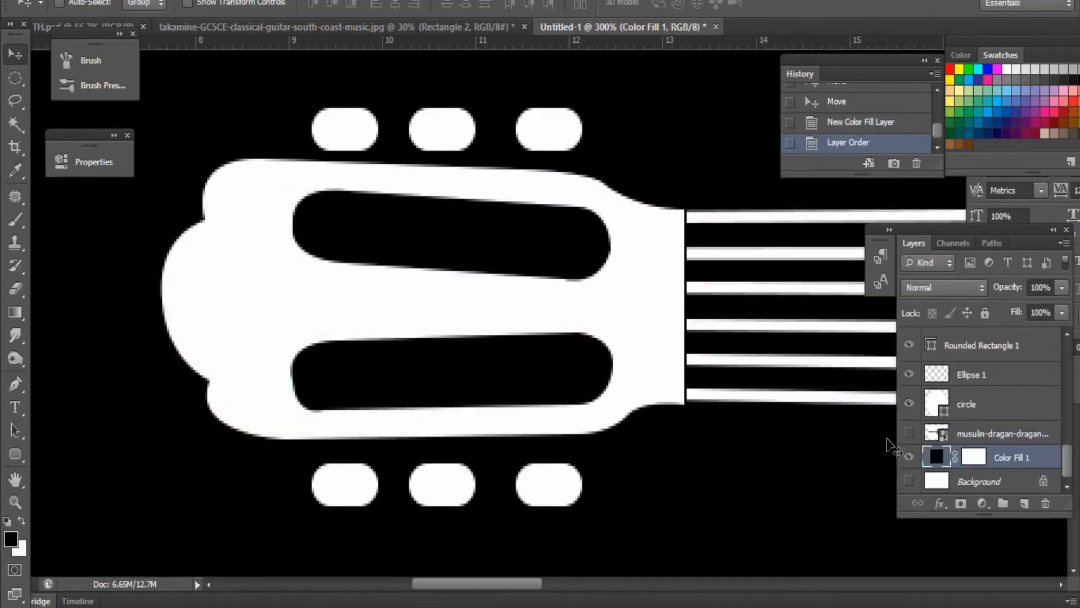
Step: Select the outline layer from the guitar body's edge and enable Inner Glow in its layer style
{"action": "key", "text": "ctrl+minus"}
{"action": "key", "text": "ctrl+minus"}
{"action": "key", "text": "ctrl+minus"}
{"action": "key", "text": "ctrl+minus"}
{"action": "key", "text": "z"}
{"action": "left_click", "coordinate": [746, 336]}
{"action": "key", "text": "v"}
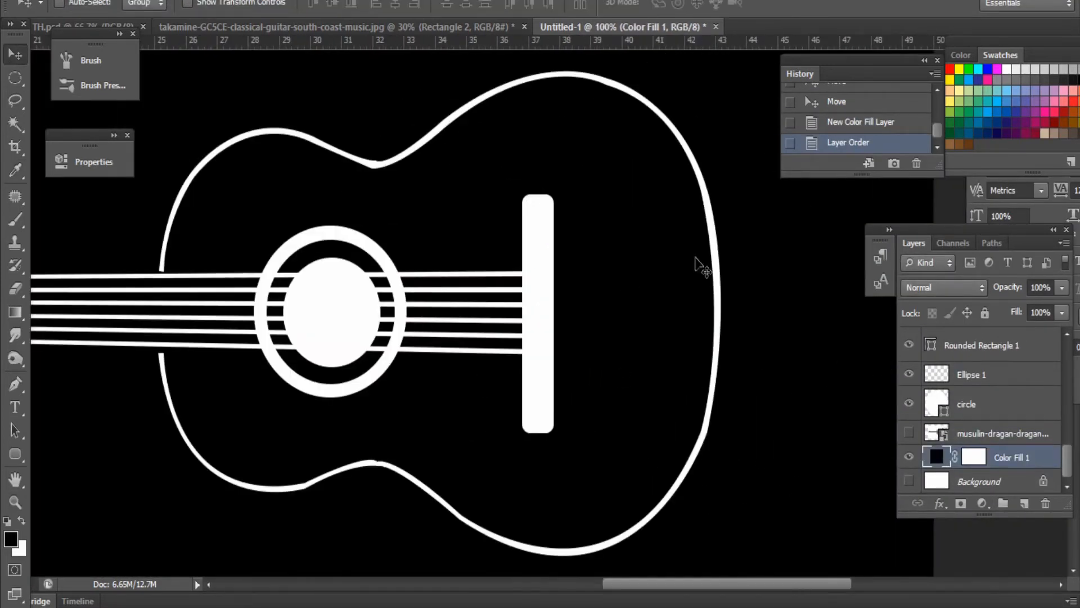
{"action": "right_click", "coordinate": [697, 245]}
{"action": "left_click", "coordinate": [731, 250]}
{"action": "right_click", "coordinate": [1016, 339]}
{"action": "left_click", "coordinate": [755, 61]}
{"action": "left_click", "coordinate": [79, 337]}
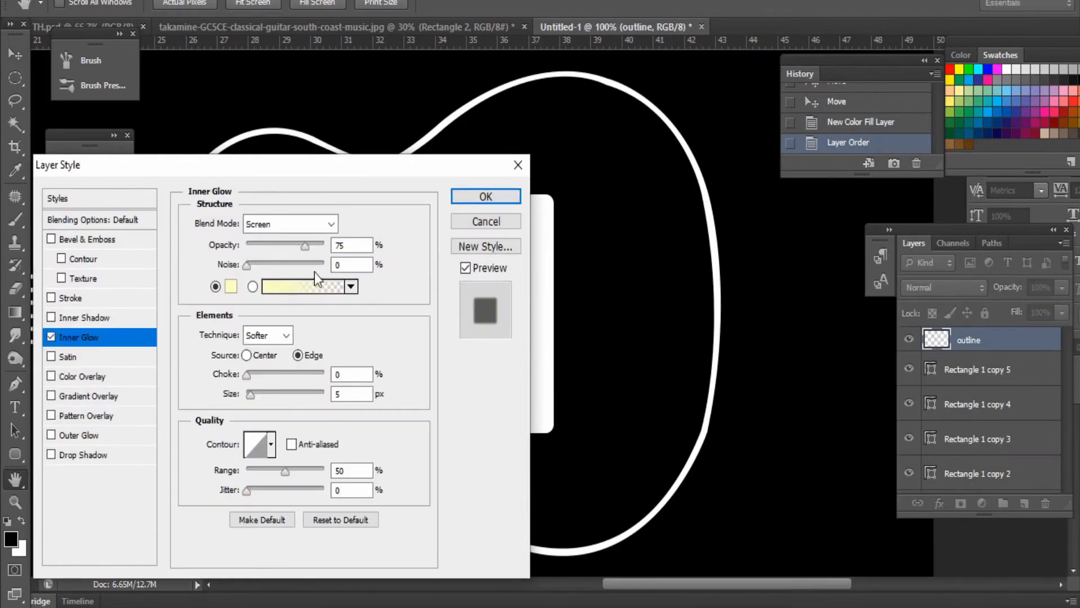
Step: Set the outline's Inner Glow blend mode to Normal and its color to a bright light blue
{"action": "left_click", "coordinate": [241, 285]}
{"action": "left_click", "coordinate": [284, 327]}
{"action": "left_click", "coordinate": [116, 254]}
{"action": "mouse_move", "coordinate": [253, 269]}
{"action": "left_mouse_down"}
{"action": "mouse_move", "coordinate": [242, 260]}
{"action": "mouse_move", "coordinate": [265, 254]}
{"action": "left_mouse_up"}
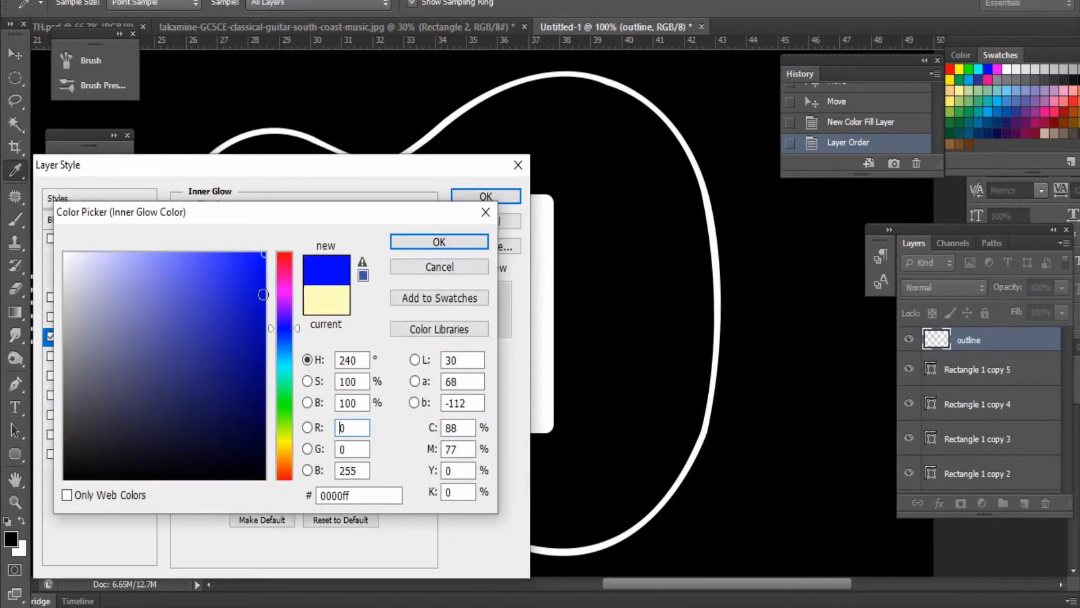
{"action": "left_click_drag", "start_coordinate": [287, 356], "coordinate": [287, 362]}
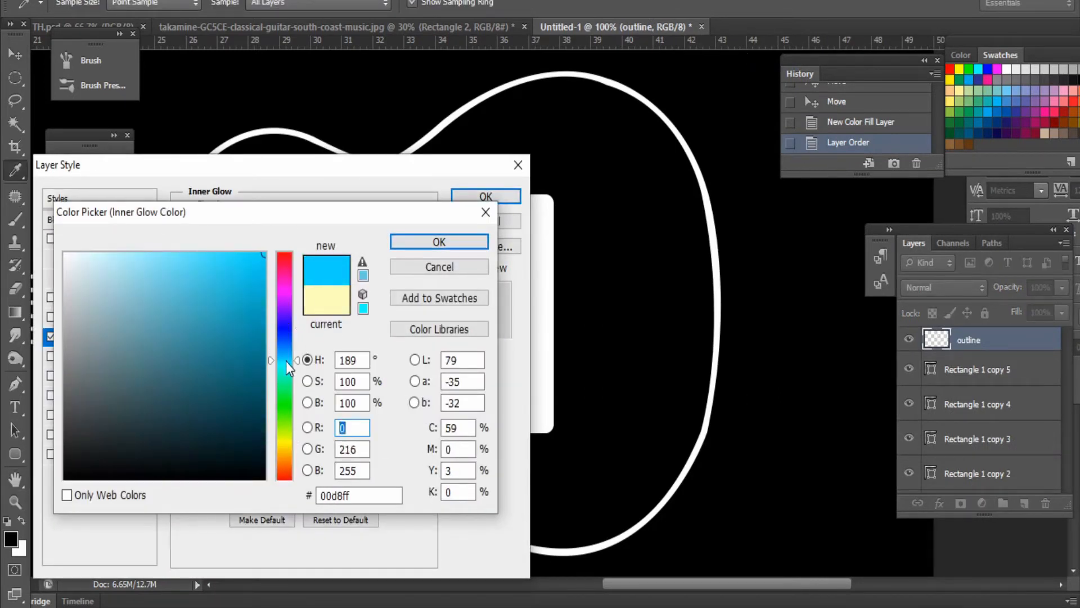
{"action": "key", "text": "Return"}
Step: Set the outline's Inner Glow size to 6 px, keeping the Normal blend mode
{"action": "left_click_drag", "start_coordinate": [250, 394], "coordinate": [255, 395]}
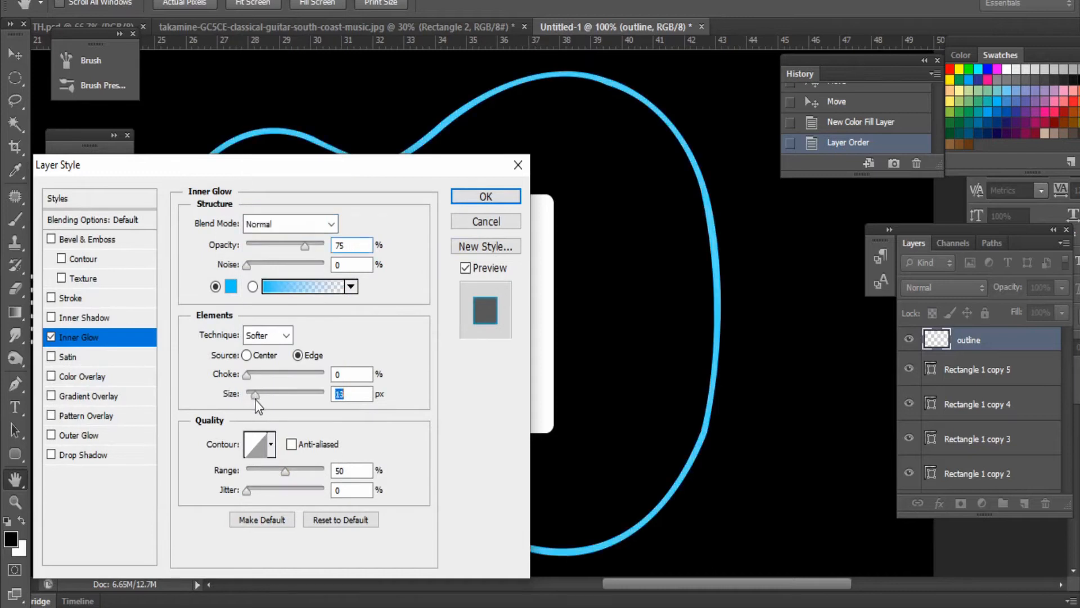
{"action": "key", "text": "ctrl+plus"}
{"action": "left_click_drag", "start_coordinate": [787, 387], "coordinate": [681, 308]}
{"action": "left_click_drag", "start_coordinate": [253, 396], "coordinate": [250, 397]}
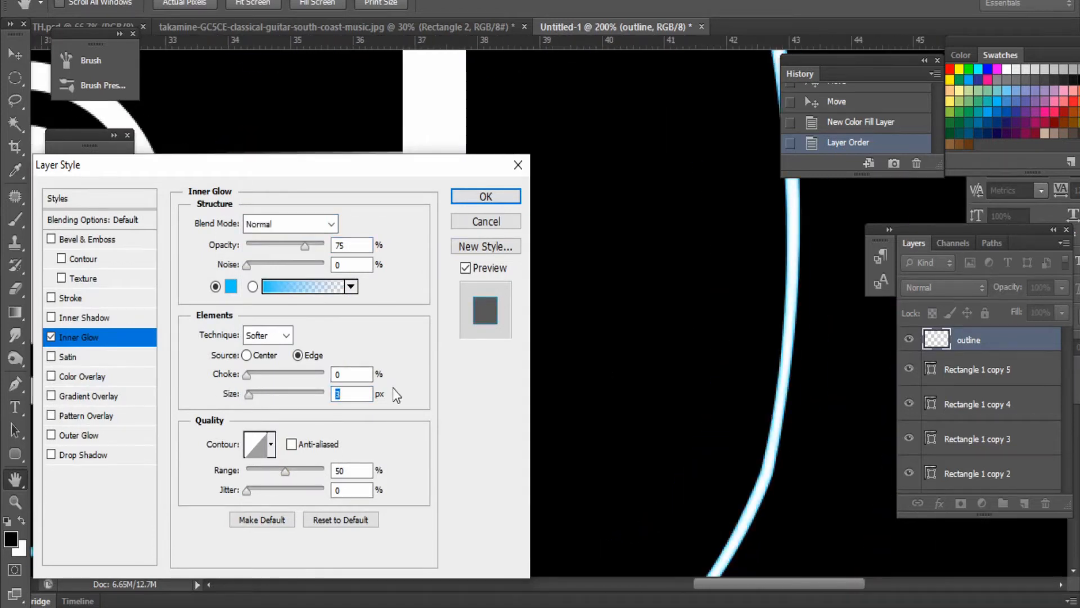
{"action": "left_click", "coordinate": [265, 224]}
{"action": "left_click", "coordinate": [264, 224]}
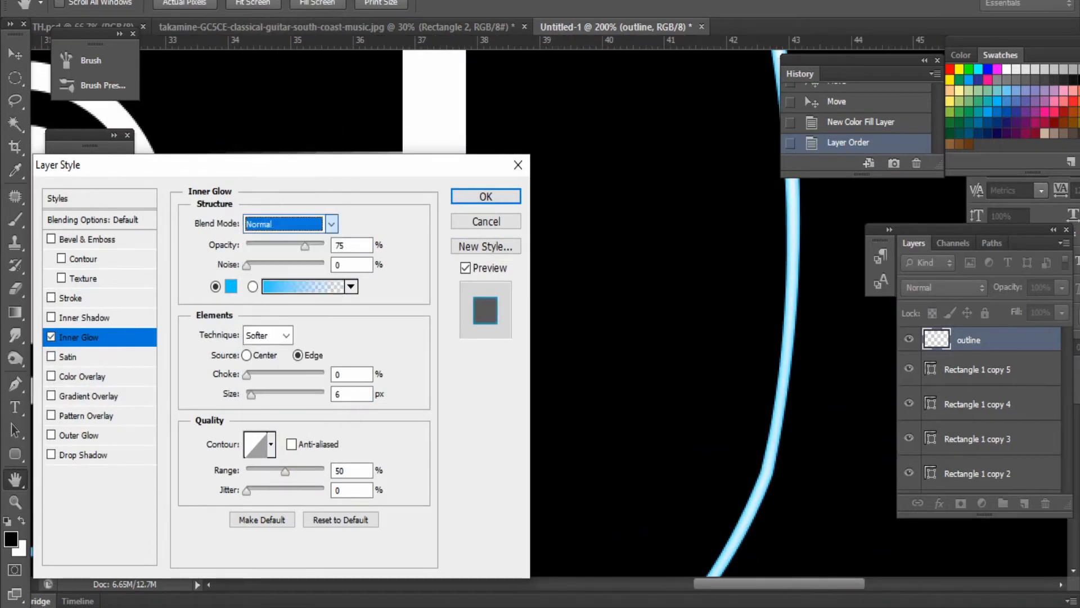
Step: Enable Outer Glow on the outline layer and set its color to bright cyan
{"action": "left_click", "coordinate": [78, 435]}
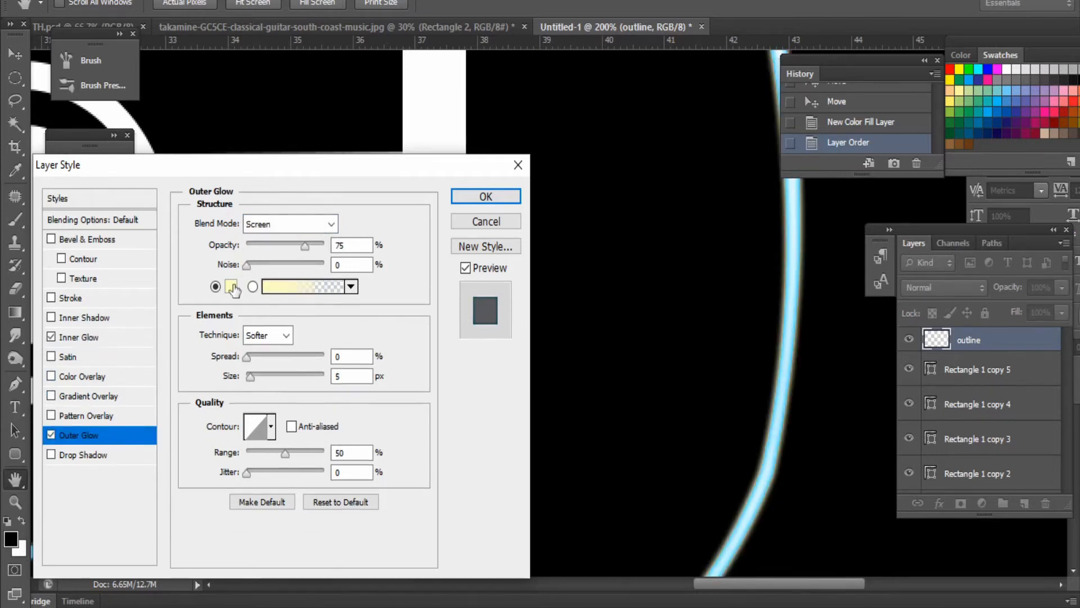
{"action": "left_click", "coordinate": [231, 286]}
{"action": "left_click", "coordinate": [283, 242]}
{"action": "left_click", "coordinate": [467, 240]}
Step: Set the outline's Outer Glow spread to 9% and size to 26 px
{"action": "left_click_drag", "start_coordinate": [250, 375], "coordinate": [253, 356]}
{"action": "left_click_drag", "start_coordinate": [259, 375], "coordinate": [256, 377]}
{"action": "scroll", "coordinate": [798, 336], "scroll_direction": "down", "scroll_amount": 3}
{"action": "key", "text": "BackSpace"}
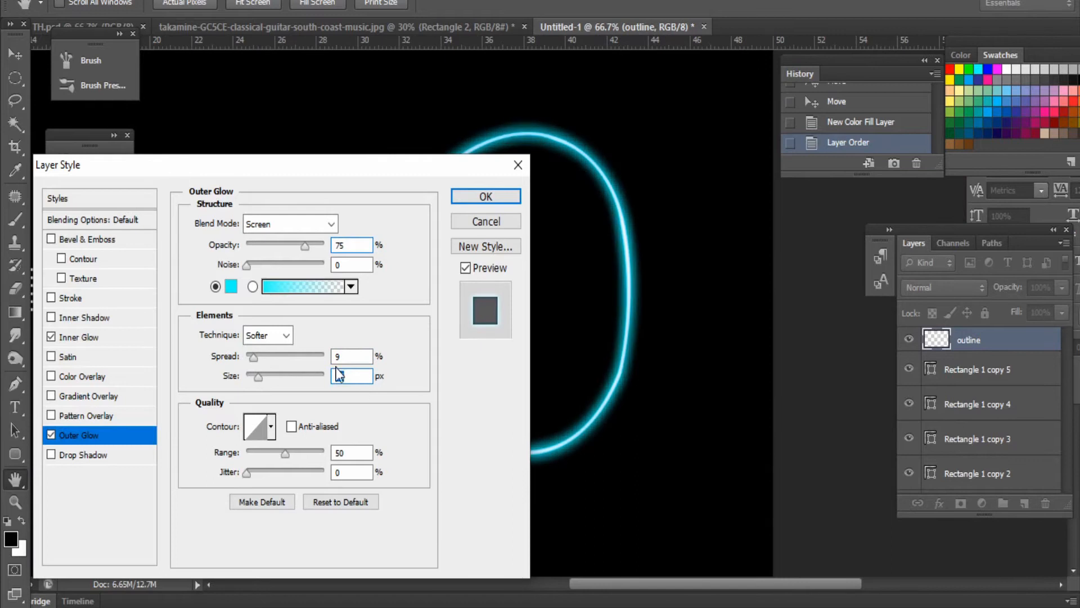
Step: Try other blend modes for the outline's Outer Glow and return it to Screen
{"action": "left_click", "coordinate": [304, 224]}
{"action": "left_click", "coordinate": [318, 8]}
{"action": "key", "text": "Down"}
{"action": "key", "text": "Down"}
{"action": "key", "text": "Down"}
{"action": "key", "text": "Down"}
{"action": "key", "text": "Down"}
{"action": "key", "text": "Down"}
{"action": "key", "text": "Down"}
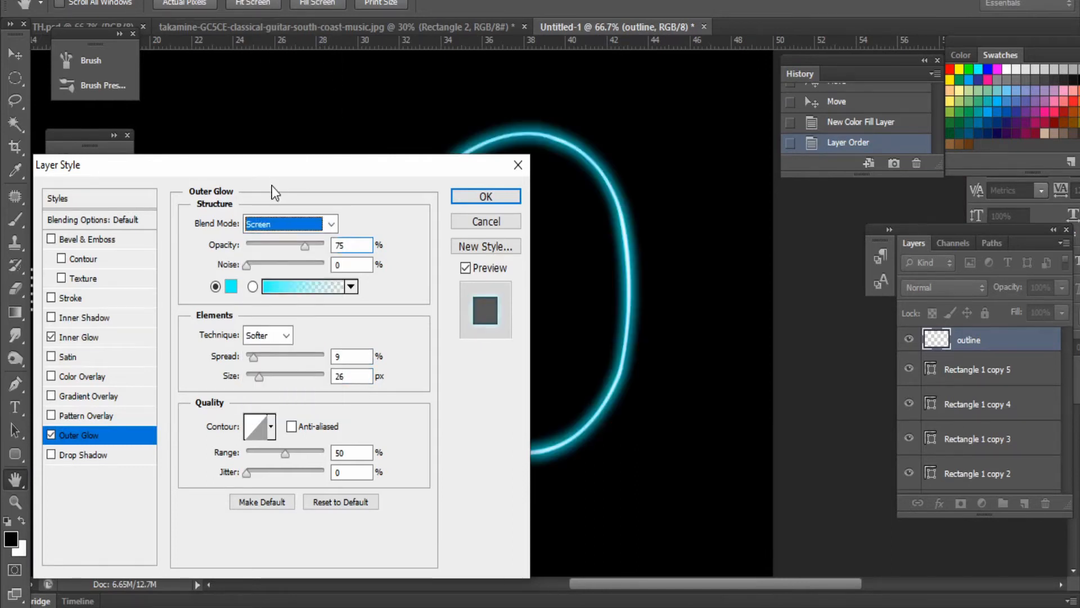
Step: Enable Bevel & Emboss on the outline layer with a size of 117 px and apply the layer style
{"action": "scroll", "coordinate": [626, 273], "scroll_direction": "up", "scroll_amount": 3}
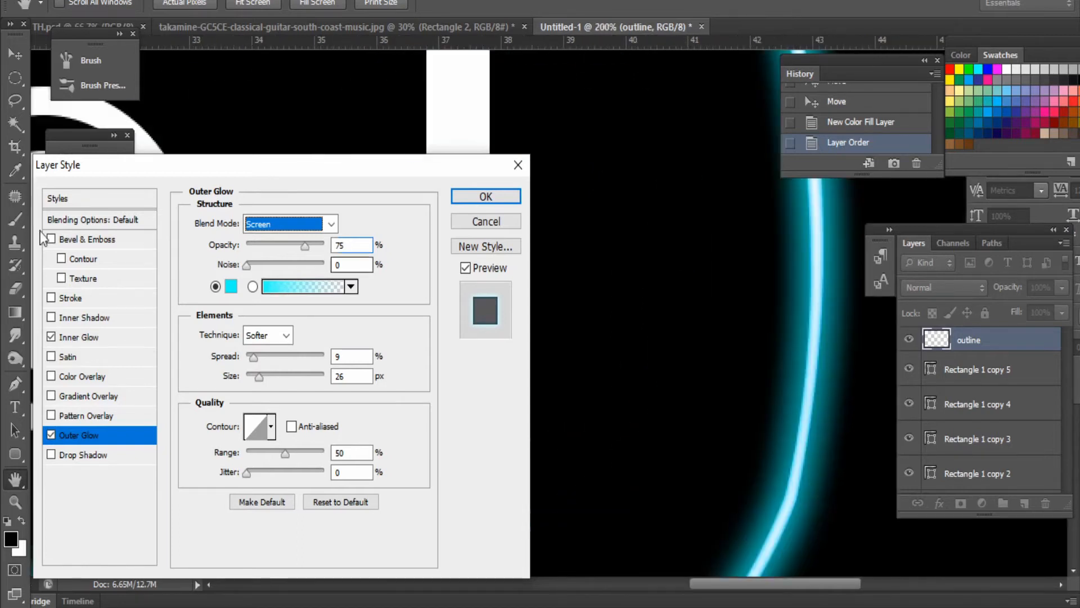
{"action": "left_click", "coordinate": [107, 239]}
{"action": "left_click_drag", "start_coordinate": [256, 306], "coordinate": [292, 306]}
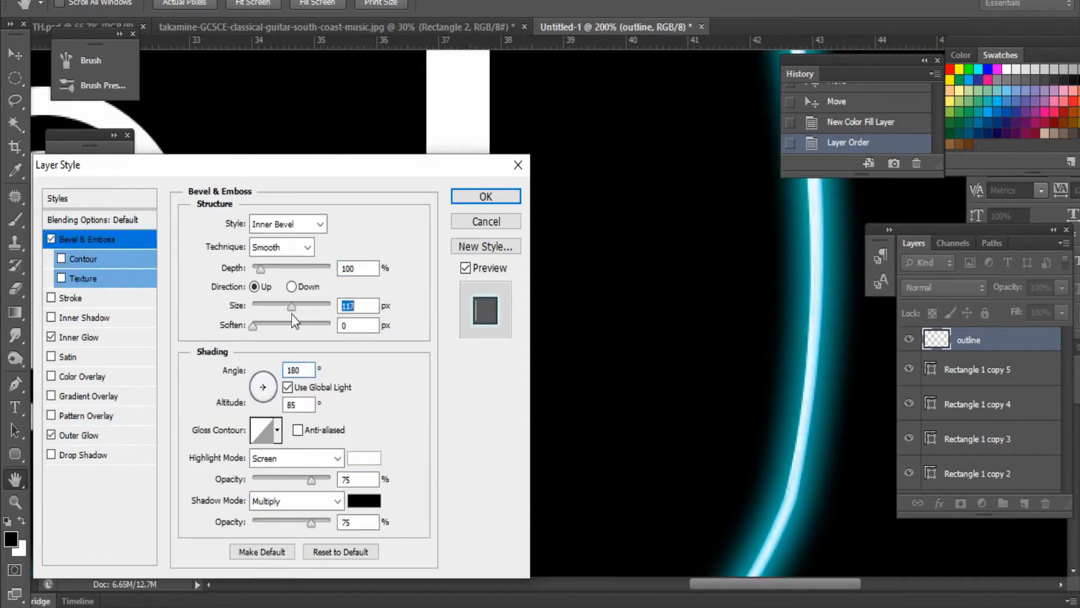
{"action": "left_click", "coordinate": [470, 198]}
{"action": "key", "text": "ctrl+0"}
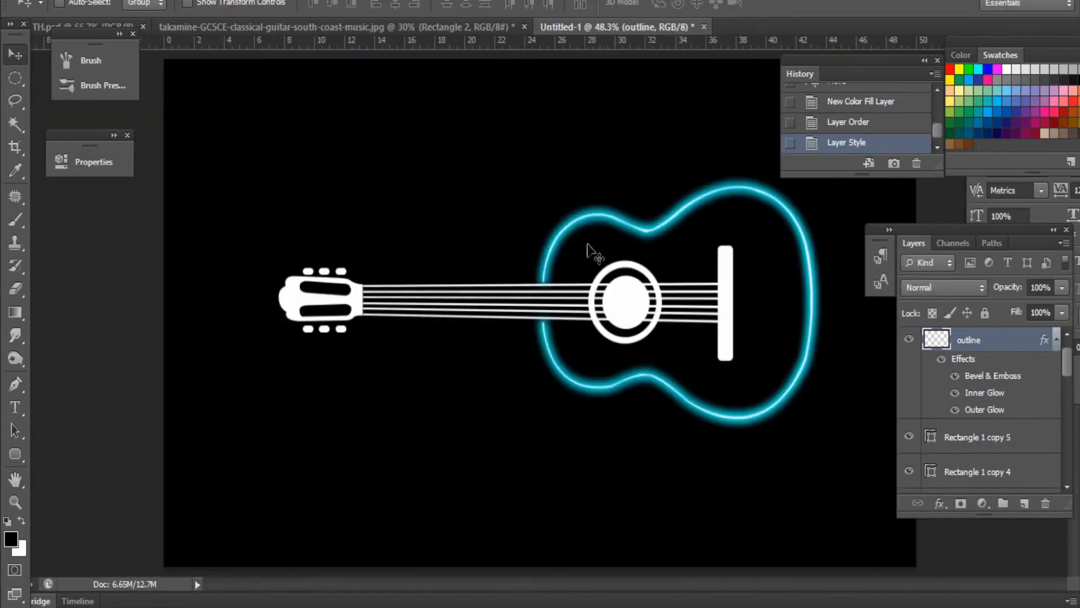
Step: Reopen the outline's layer style and increase its Outer Glow spread and size for a stronger glow
{"action": "key", "text": "z"}
{"action": "left_click", "coordinate": [631, 241]}
{"action": "right_click", "coordinate": [991, 340]}
{"action": "left_click", "coordinate": [731, 62]}
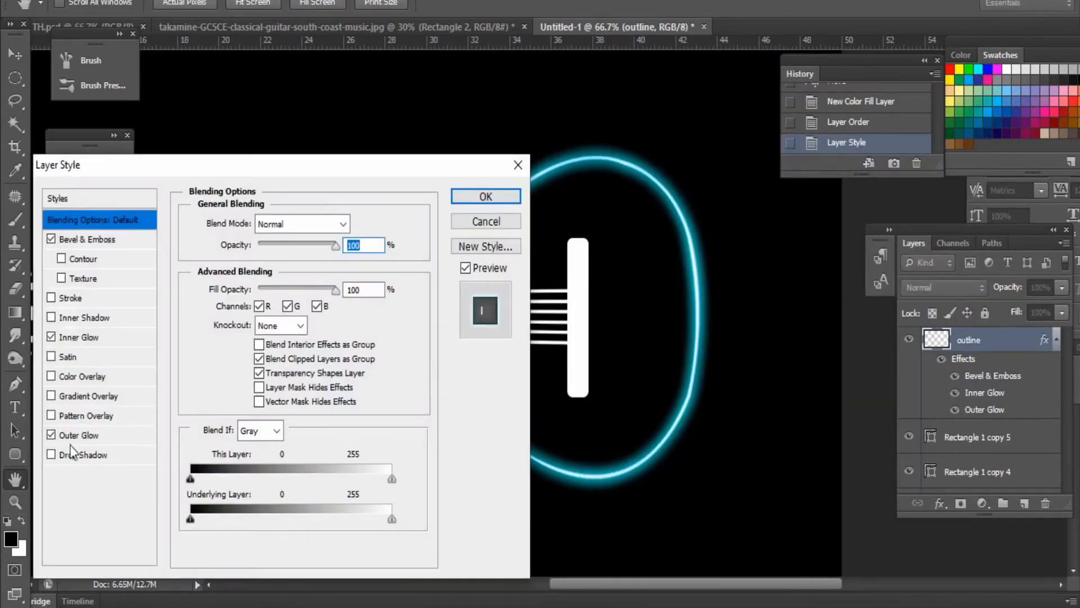
{"action": "left_click", "coordinate": [79, 435]}
{"action": "mouse_move", "coordinate": [254, 376]}
{"action": "left_mouse_down"}
{"action": "mouse_move", "coordinate": [264, 379]}
{"action": "mouse_move", "coordinate": [263, 358]}
{"action": "left_mouse_up"}
{"action": "left_click_drag", "start_coordinate": [351, 173], "coordinate": [400, 162]}
{"action": "left_click", "coordinate": [517, 182]}
Step: Rasterize the top string's layer, Rectangle 1, and open its blending options
{"action": "left_click", "coordinate": [251, 315]}
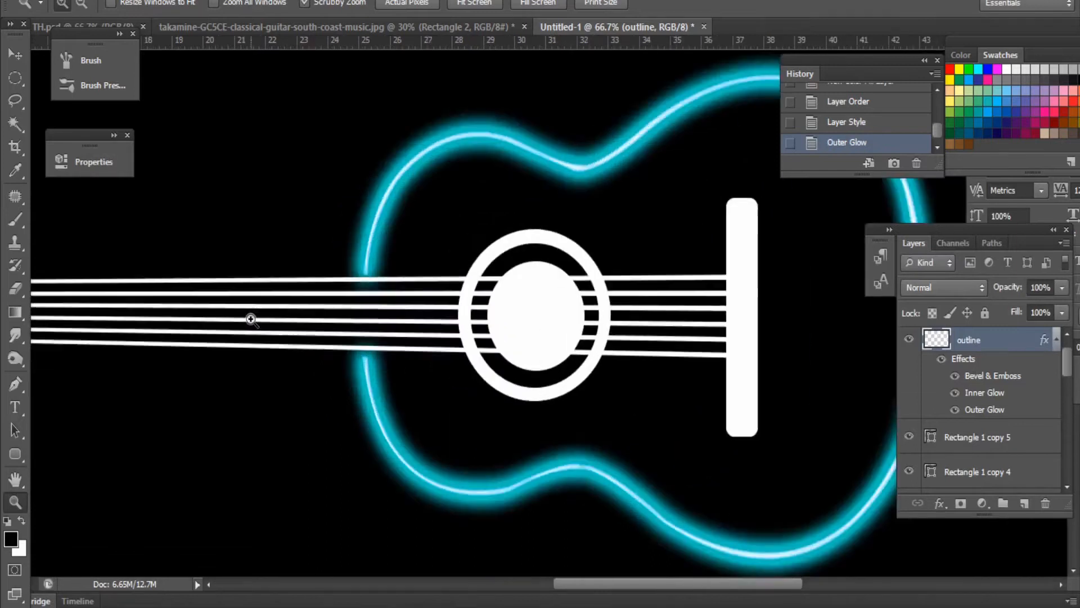
{"action": "left_click", "coordinate": [251, 315]}
{"action": "key", "text": "v"}
{"action": "scroll", "coordinate": [979, 428], "scroll_direction": "down", "scroll_amount": 3}
{"action": "left_click", "coordinate": [960, 475]}
{"action": "right_click", "coordinate": [959, 475]}
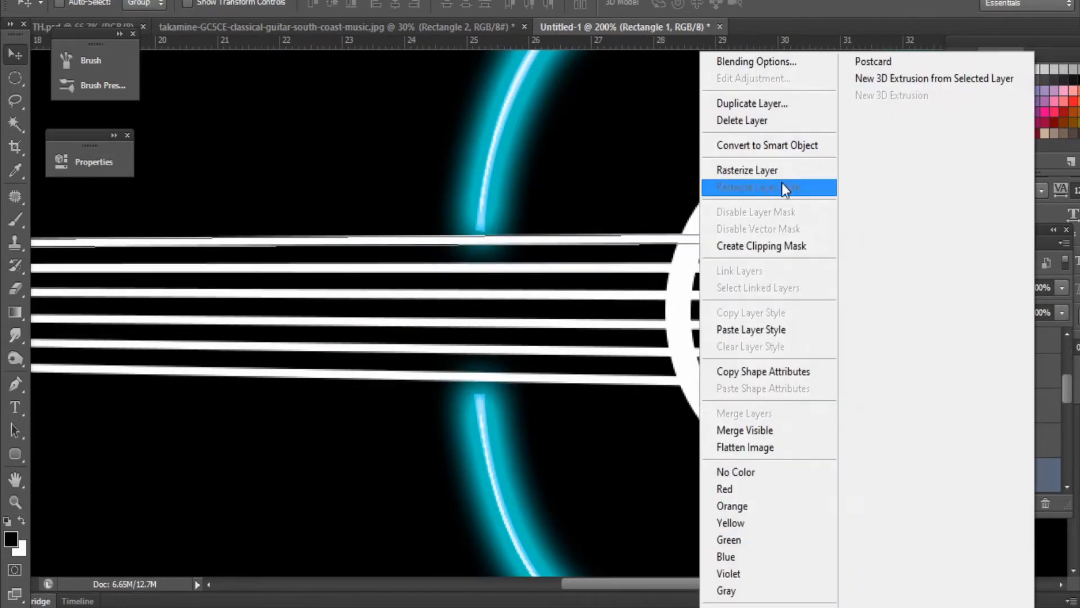
{"action": "left_click", "coordinate": [748, 61]}
{"action": "key", "text": "ctrl+plus"}
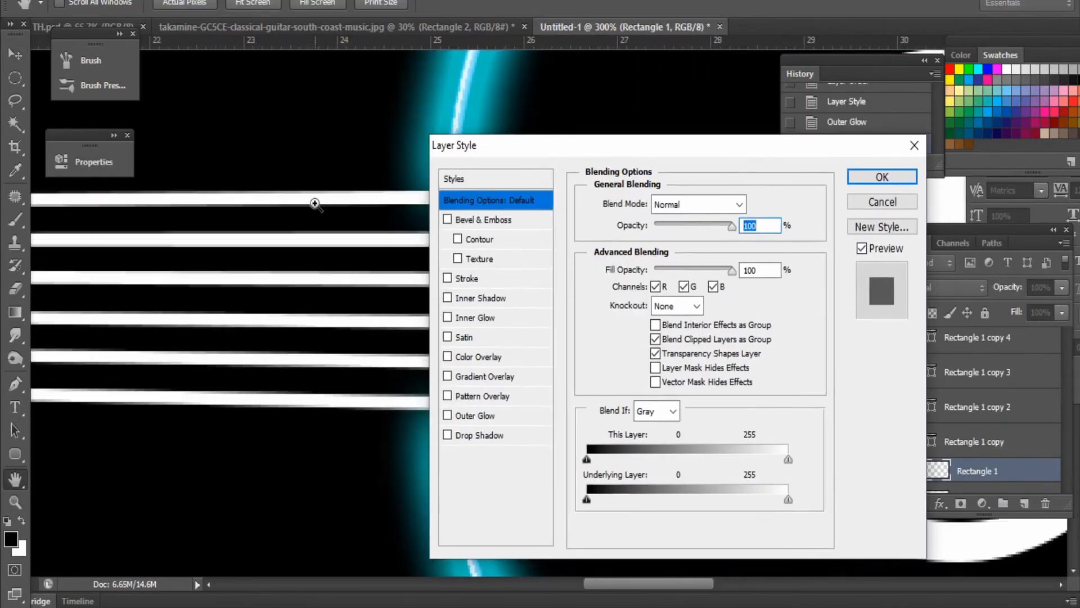
Step: Enable Inner Glow on the top string with the color ffff00 and the Normal blend mode
{"action": "left_click", "coordinate": [474, 317]}
{"action": "left_click", "coordinate": [626, 266]}
{"action": "left_click", "coordinate": [282, 205]}
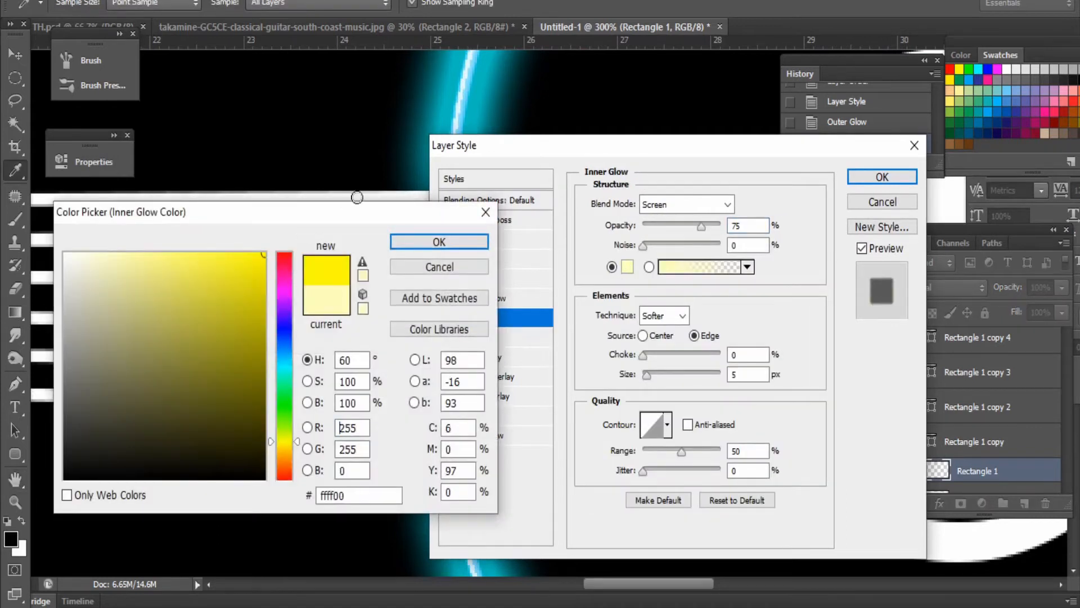
{"action": "left_click", "coordinate": [422, 241]}
{"action": "left_click", "coordinate": [684, 203]}
{"action": "left_click", "coordinate": [664, 1]}
{"action": "left_click_drag", "start_coordinate": [753, 145], "coordinate": [915, 99]}
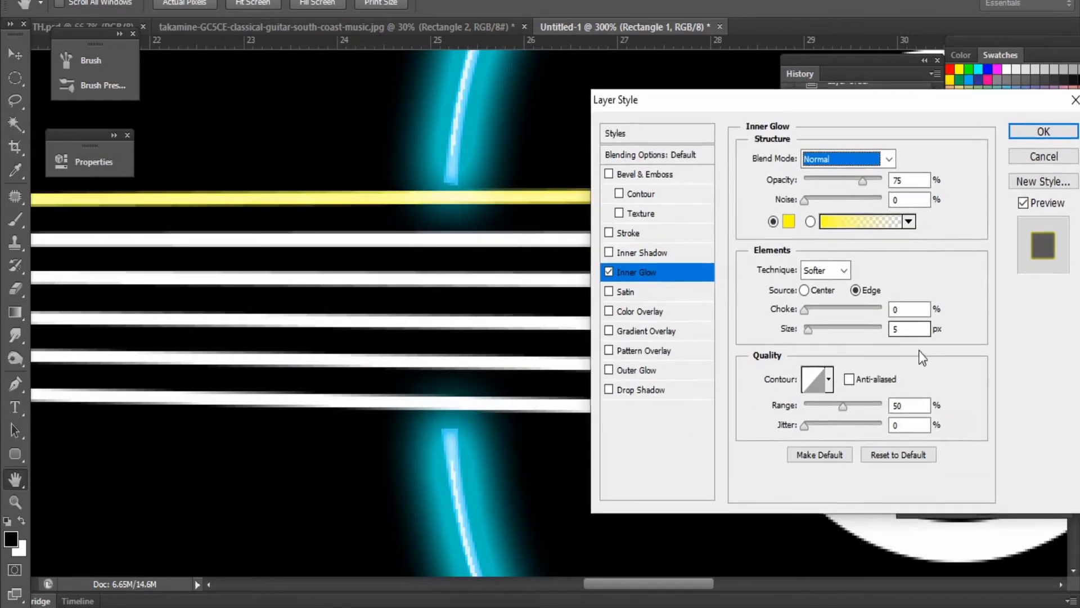
Step: Enable Outer Glow on the top string in yellow and increase its size and spread
{"action": "left_click", "coordinate": [636, 369]}
{"action": "left_click", "coordinate": [788, 221]}
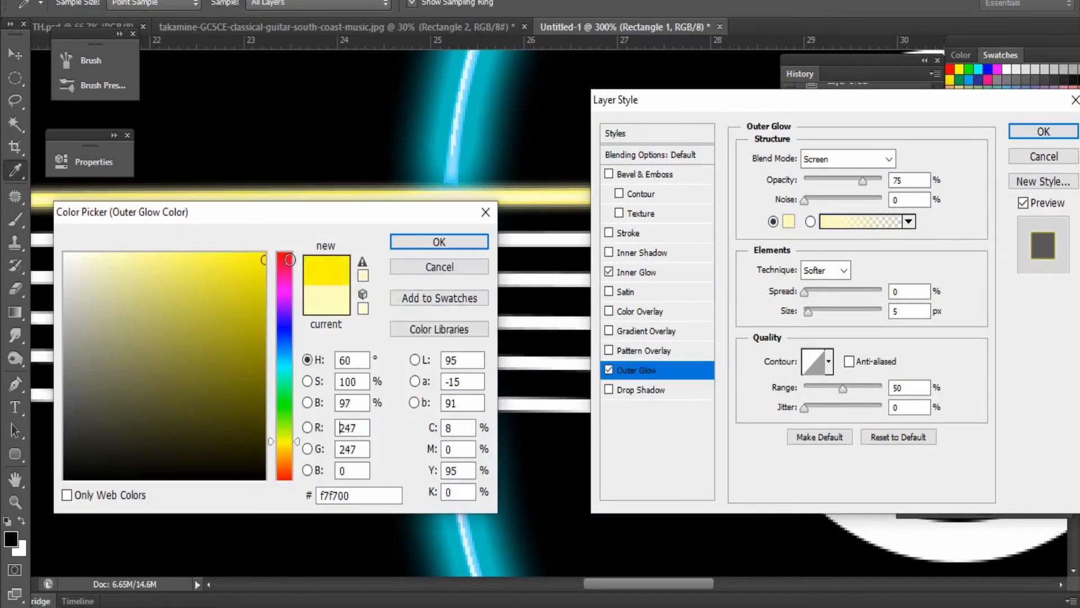
{"action": "left_click", "coordinate": [442, 241]}
{"action": "left_click_drag", "start_coordinate": [808, 312], "coordinate": [811, 313]}
{"action": "left_click_drag", "start_coordinate": [804, 293], "coordinate": [821, 292]}
Step: Enable Bevel & Emboss on the top string with size 46 px and depth 541%, and apply the style
{"action": "left_click", "coordinate": [622, 174]}
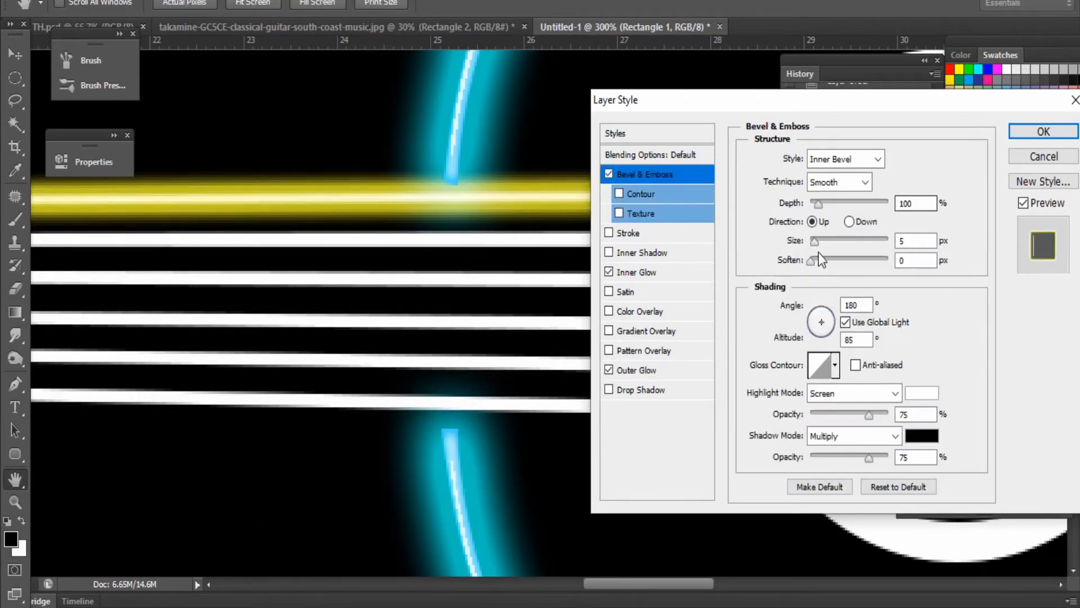
{"action": "mouse_move", "coordinate": [814, 240]}
{"action": "left_mouse_down"}
{"action": "mouse_move", "coordinate": [844, 241]}
{"action": "mouse_move", "coordinate": [829, 241]}
{"action": "left_mouse_up"}
{"action": "left_click_drag", "start_coordinate": [818, 203], "coordinate": [853, 208]}
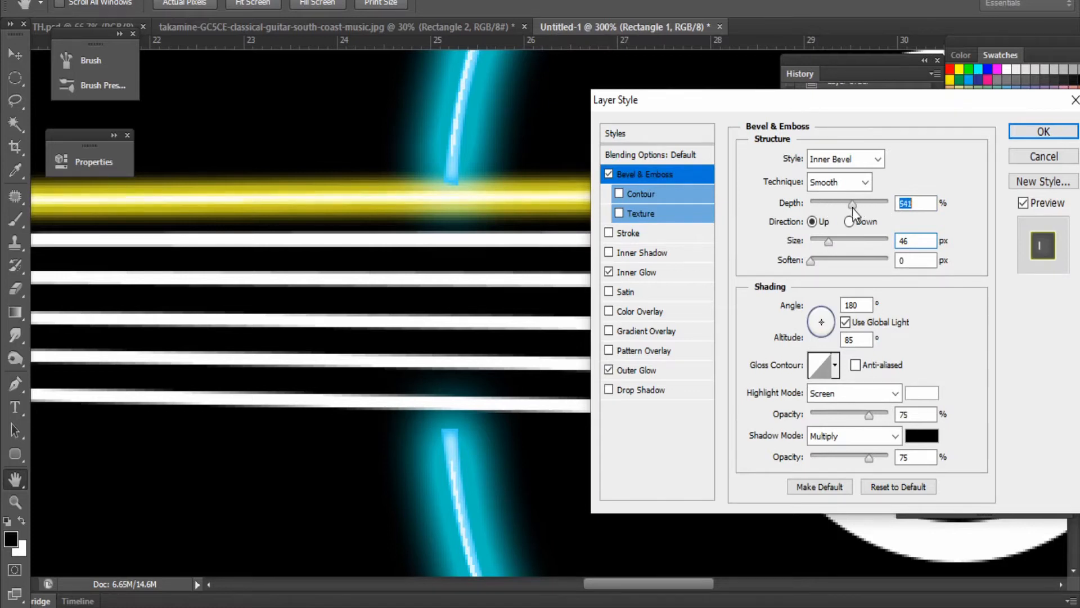
{"action": "left_click_drag", "start_coordinate": [908, 106], "coordinate": [614, 162]}
{"action": "left_click", "coordinate": [749, 188]}
Step: Reselect the top string's layer and widen its Outer Glow to 21% spread and 12 px size
{"action": "key", "text": "ctrl+0"}
{"action": "key", "text": "z"}
{"action": "left_click_drag", "start_coordinate": [534, 292], "coordinate": [805, 297]}
{"action": "right_click", "coordinate": [974, 441]}
{"action": "right_click", "coordinate": [515, 271]}
{"action": "left_click", "coordinate": [494, 272]}
{"action": "key", "text": "v"}
{"action": "right_click", "coordinate": [494, 276]}
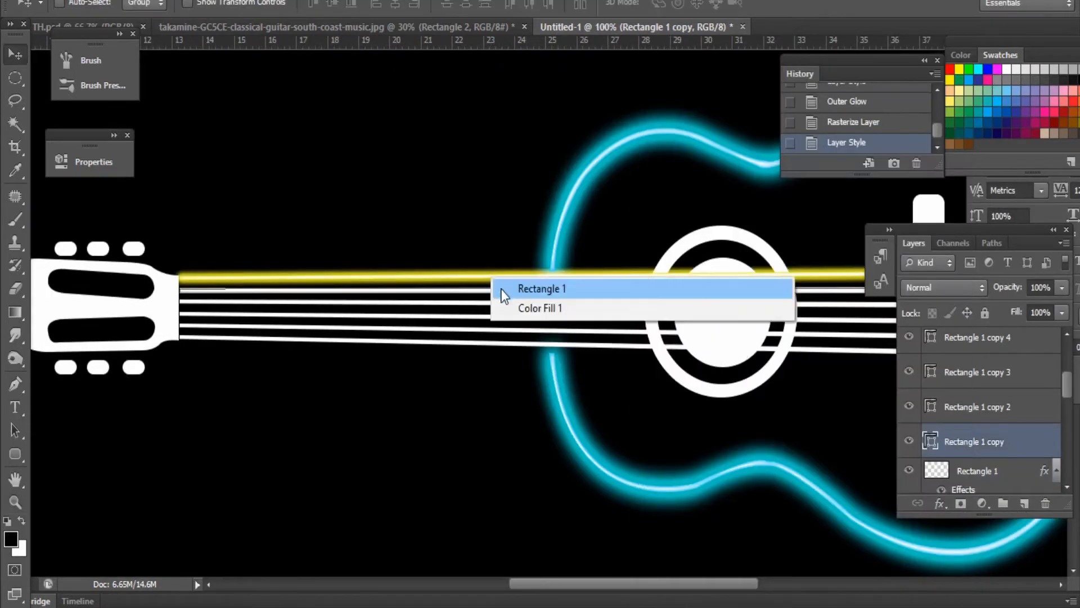
{"action": "left_click", "coordinate": [502, 289]}
{"action": "right_click", "coordinate": [978, 413]}
{"action": "left_click", "coordinate": [709, 61]}
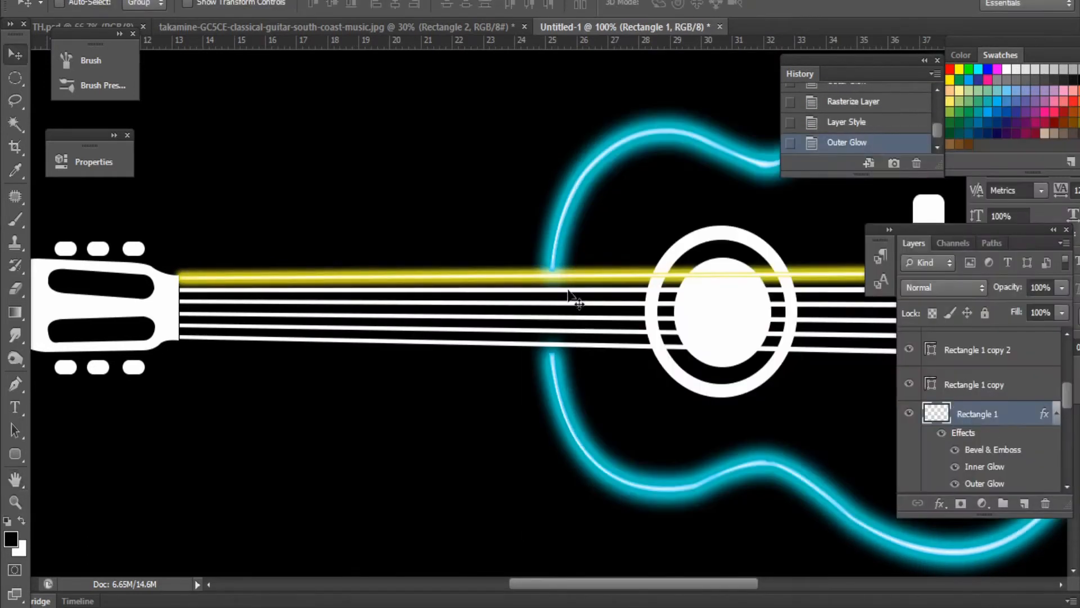
Step: Rasterize the second string's layer, Rectangle 1 copy, and paste the top string's layer style onto it
{"action": "right_click", "coordinate": [971, 414]}
{"action": "left_click", "coordinate": [981, 385]}
{"action": "right_click", "coordinate": [982, 385]}
{"action": "left_click", "coordinate": [716, 176]}
{"action": "right_click", "coordinate": [985, 386]}
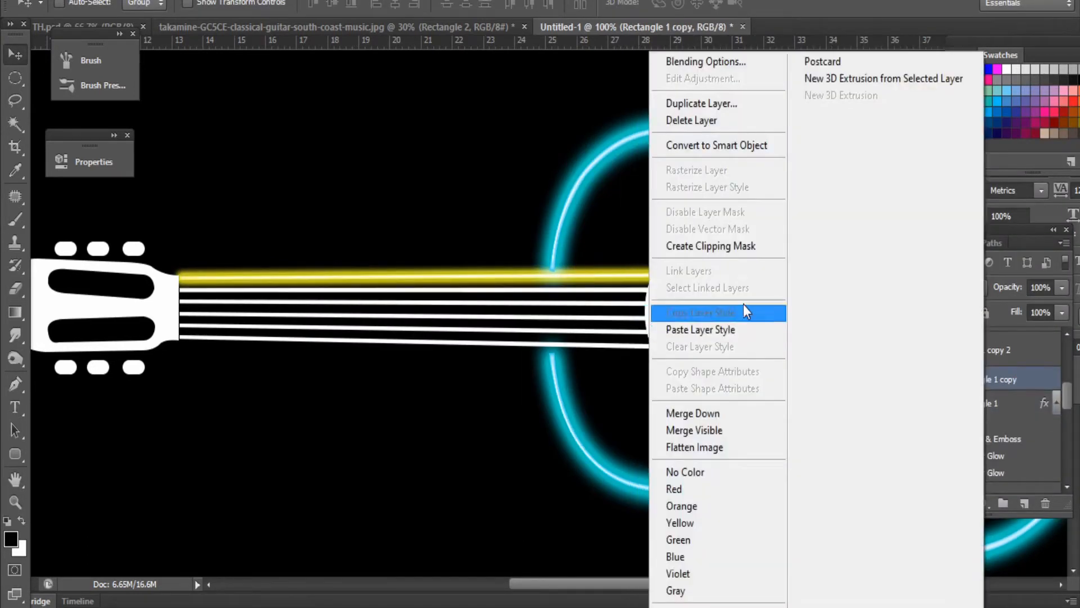
{"action": "left_click", "coordinate": [731, 330]}
Step: Change the second string's Inner Glow color to green
{"action": "right_click", "coordinate": [958, 383]}
{"action": "left_click", "coordinate": [730, 63]}
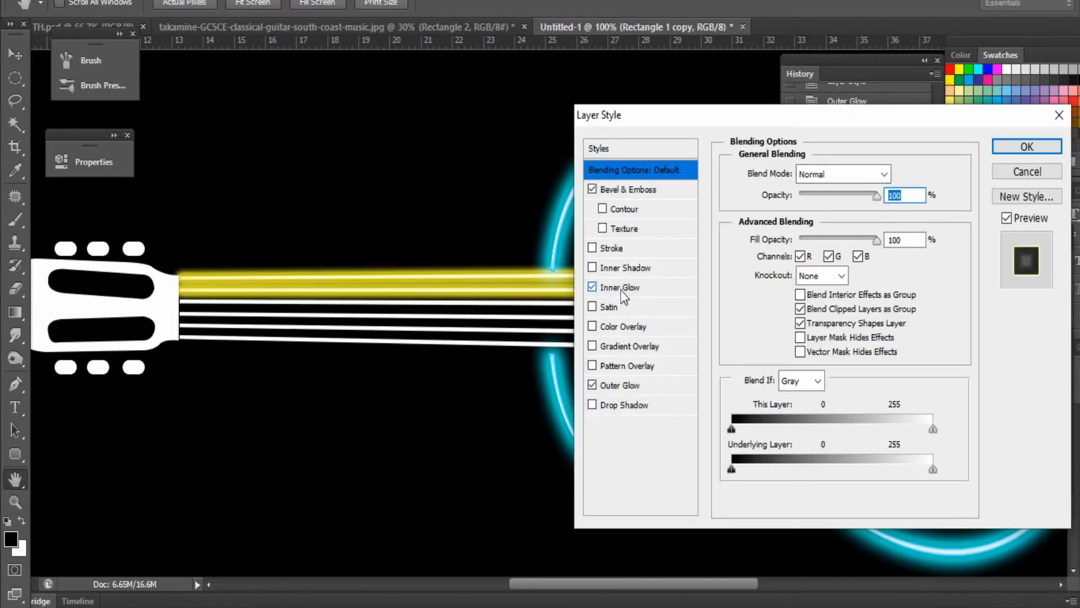
{"action": "left_click", "coordinate": [624, 291]}
{"action": "left_click", "coordinate": [771, 236]}
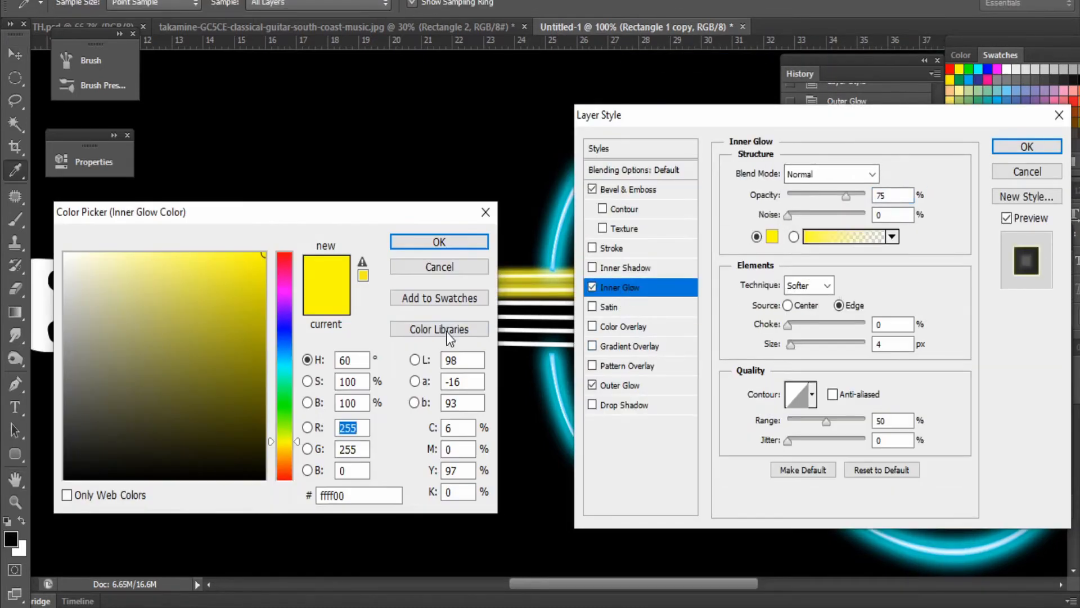
{"action": "left_click", "coordinate": [284, 401]}
{"action": "left_click", "coordinate": [439, 242]}
Step: Change the second string's Outer Glow color to green and apply the layer style
{"action": "left_click", "coordinate": [619, 385]}
{"action": "left_click", "coordinate": [772, 236]}
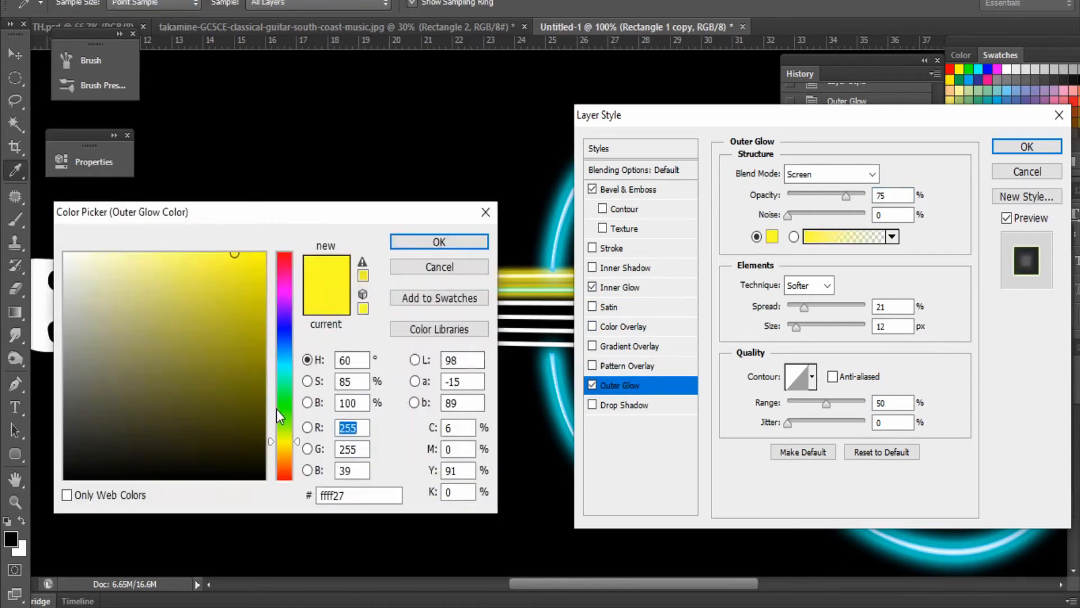
{"action": "type", "text": "24"}
{"action": "key", "text": "Return"}
{"action": "left_click", "coordinate": [1035, 149]}
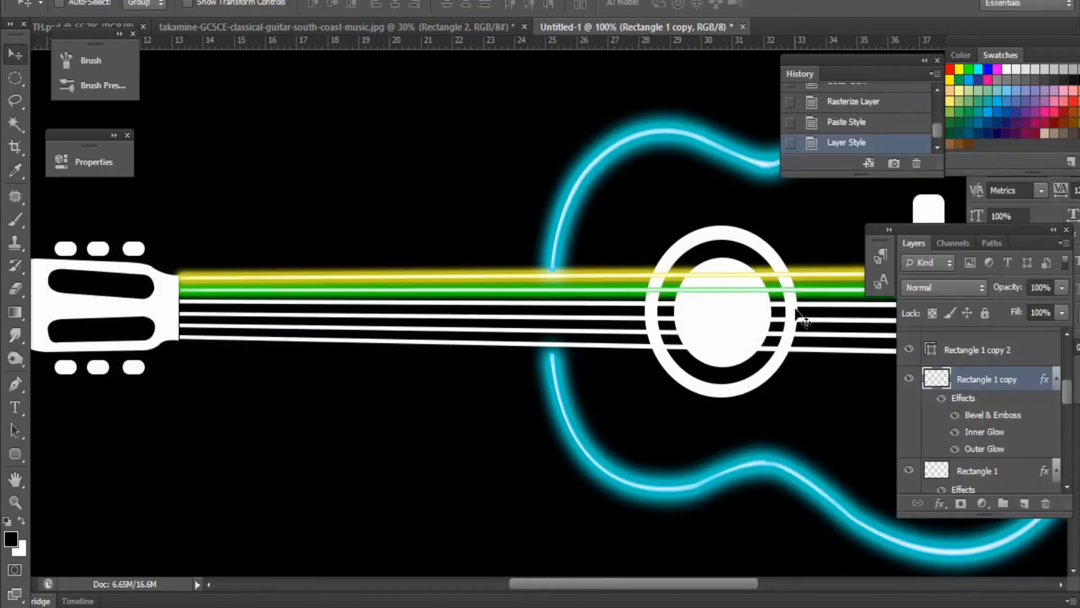
Step: Rasterize the third string's layer, Rectangle 1 copy 2, and paste the yellow glow style onto it
{"action": "key", "text": "ctrl+j"}
{"action": "right_click", "coordinate": [1007, 344]}
{"action": "left_click", "coordinate": [728, 335]}
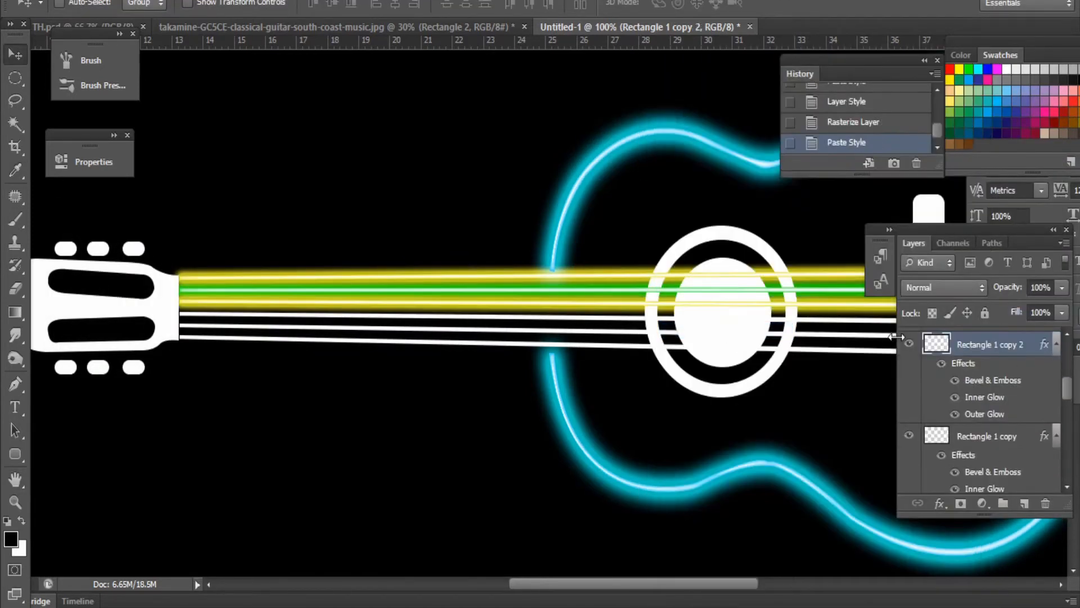
Step: Change the third string's Inner Glow color to blue
{"action": "right_click", "coordinate": [981, 347]}
{"action": "left_click", "coordinate": [697, 59]}
{"action": "left_click", "coordinate": [619, 285]}
{"action": "left_click", "coordinate": [772, 236]}
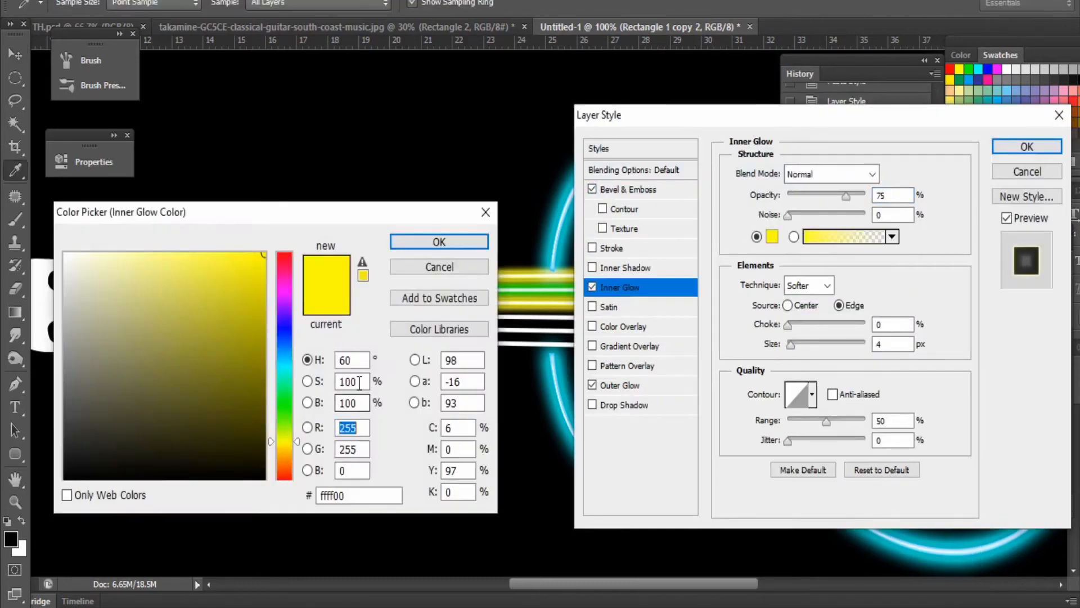
{"action": "left_click", "coordinate": [284, 326]}
{"action": "left_click", "coordinate": [437, 247]}
Step: Set the third string's Outer Glow color to blue 001cf2 and apply the layer style
{"action": "left_click", "coordinate": [619, 385]}
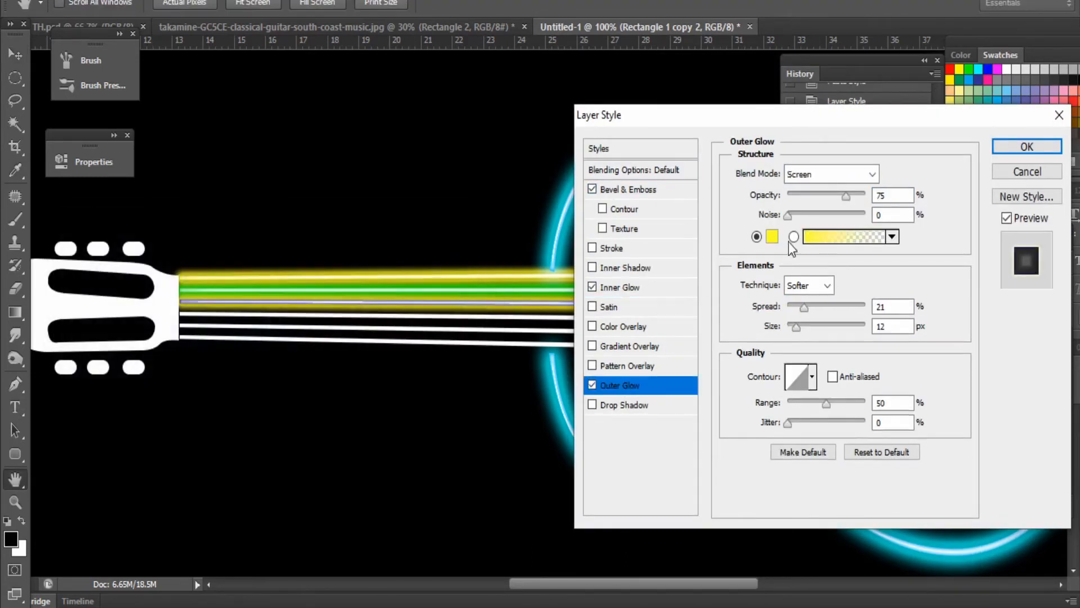
{"action": "left_click", "coordinate": [771, 236]}
{"action": "left_click", "coordinate": [284, 333]}
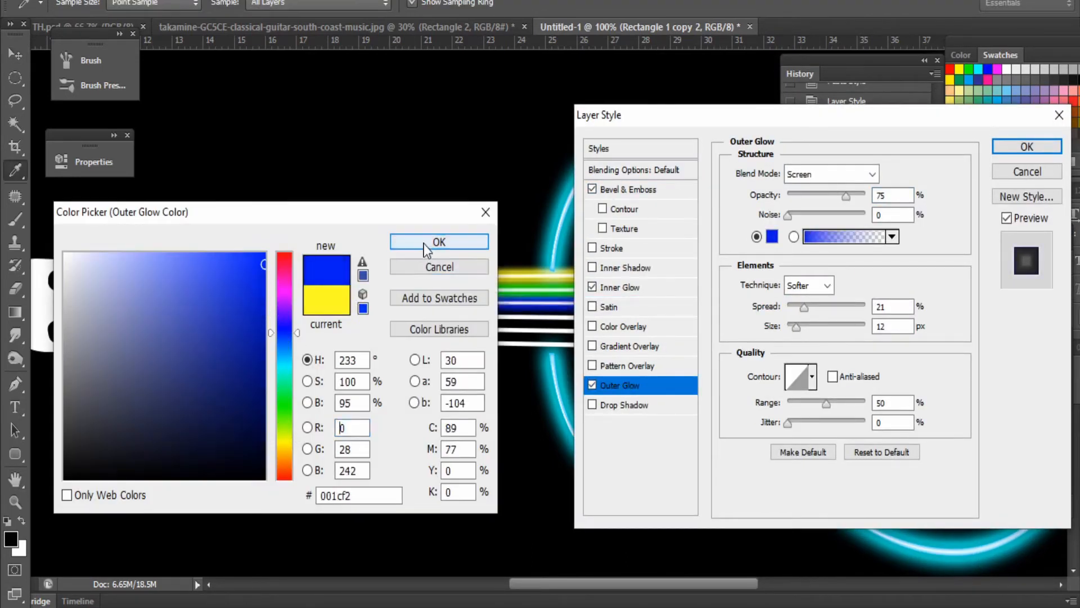
{"action": "left_click", "coordinate": [424, 244]}
{"action": "key", "text": "Return"}
Step: Rasterize the fourth string's layer, Rectangle 1 copy 3, and paste the yellow glow style onto it
{"action": "scroll", "coordinate": [960, 349], "scroll_direction": "up", "scroll_amount": 1}
{"action": "right_click", "coordinate": [965, 356]}
{"action": "left_click", "coordinate": [675, 172]}
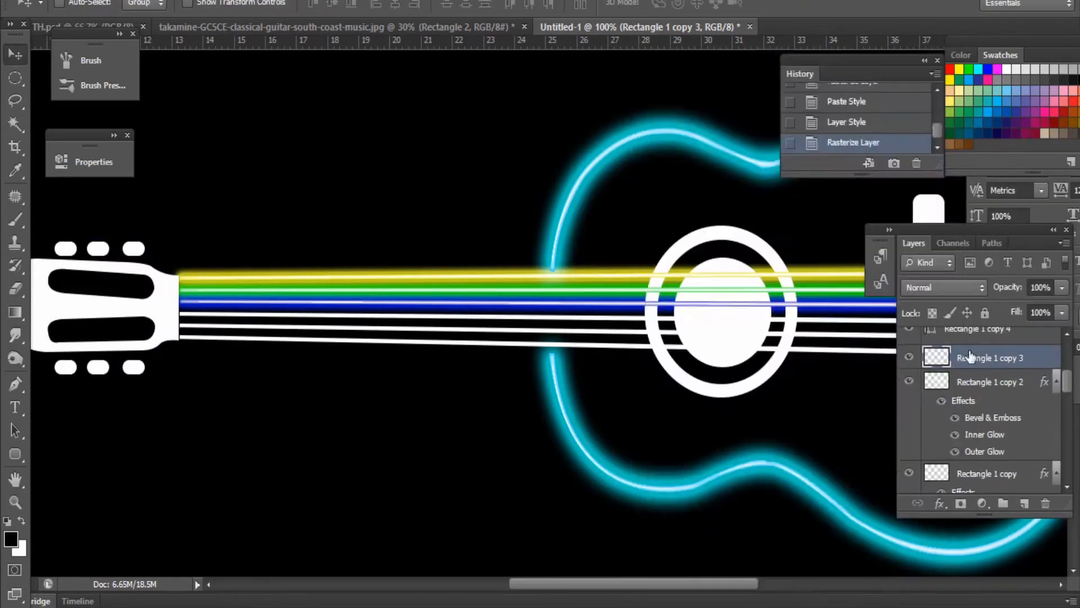
{"action": "right_click", "coordinate": [969, 356]}
{"action": "left_click", "coordinate": [735, 323]}
Step: Set the fourth string's Inner Glow color to magenta ff00f0
{"action": "right_click", "coordinate": [978, 360]}
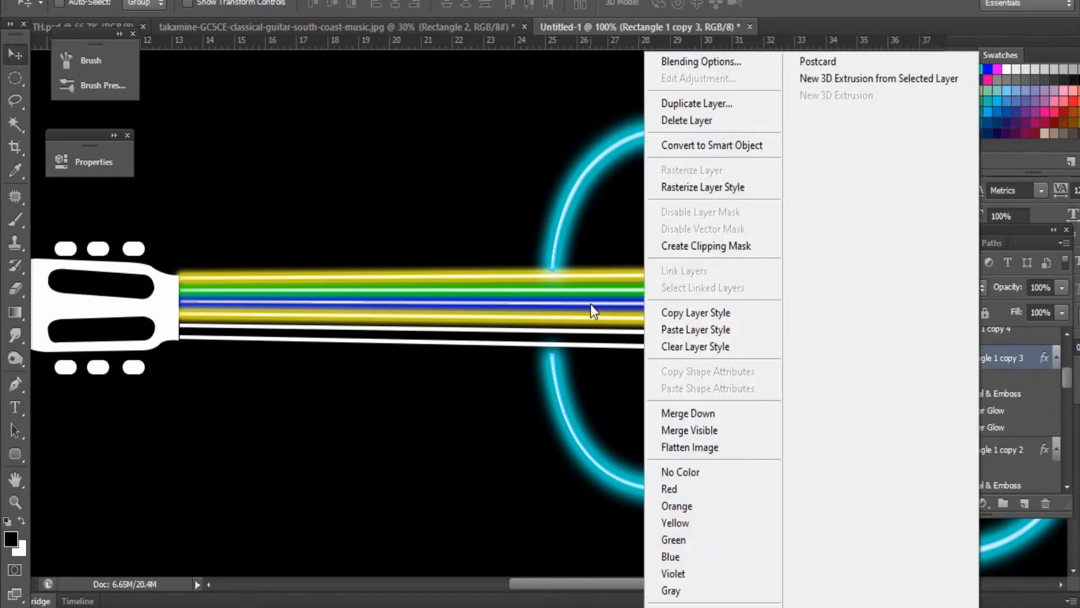
{"action": "left_click", "coordinate": [701, 62]}
{"action": "left_click_drag", "start_coordinate": [751, 115], "coordinate": [193, 122]}
{"action": "left_click", "coordinate": [60, 299]}
{"action": "left_click", "coordinate": [212, 247]}
{"action": "mouse_move", "coordinate": [288, 267]}
{"action": "left_mouse_down"}
{"action": "mouse_move", "coordinate": [292, 234]}
{"action": "mouse_move", "coordinate": [286, 288]}
{"action": "left_mouse_up"}
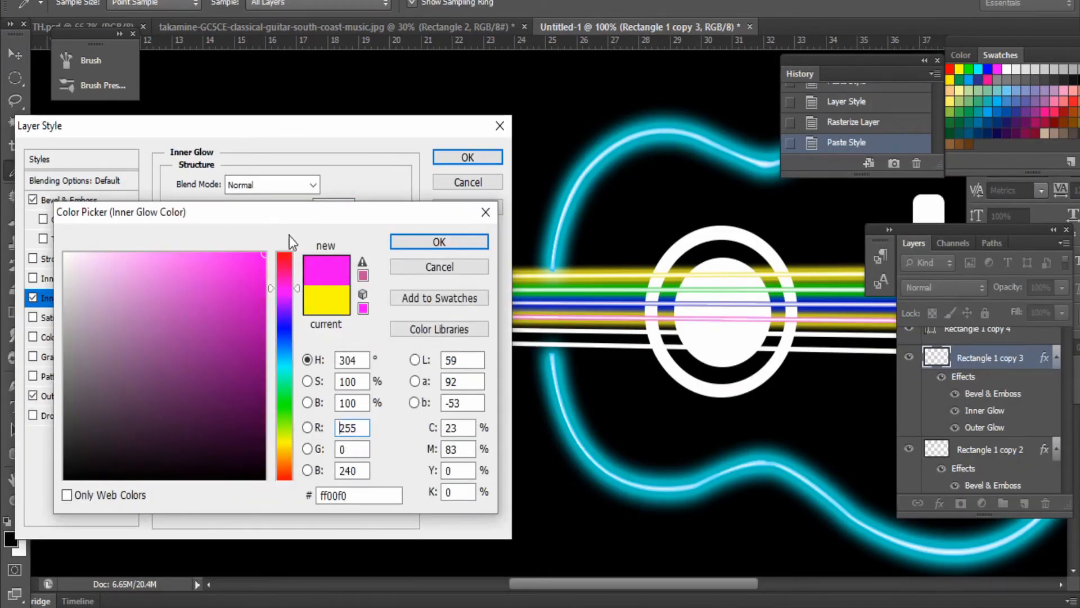
{"action": "left_click", "coordinate": [439, 241]}
Step: Set the fourth string's Outer Glow color to magenta f900d3 and apply the layer style
{"action": "left_click", "coordinate": [47, 395]}
{"action": "left_click", "coordinate": [213, 247]}
{"action": "left_click", "coordinate": [256, 288]}
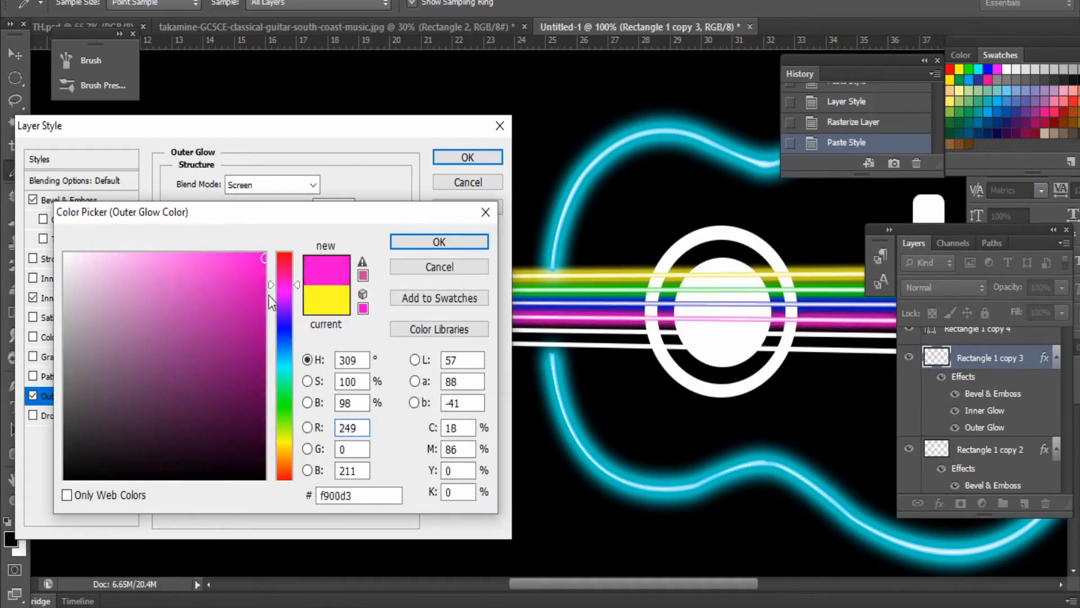
{"action": "left_click", "coordinate": [439, 242]}
{"action": "left_click", "coordinate": [467, 157]}
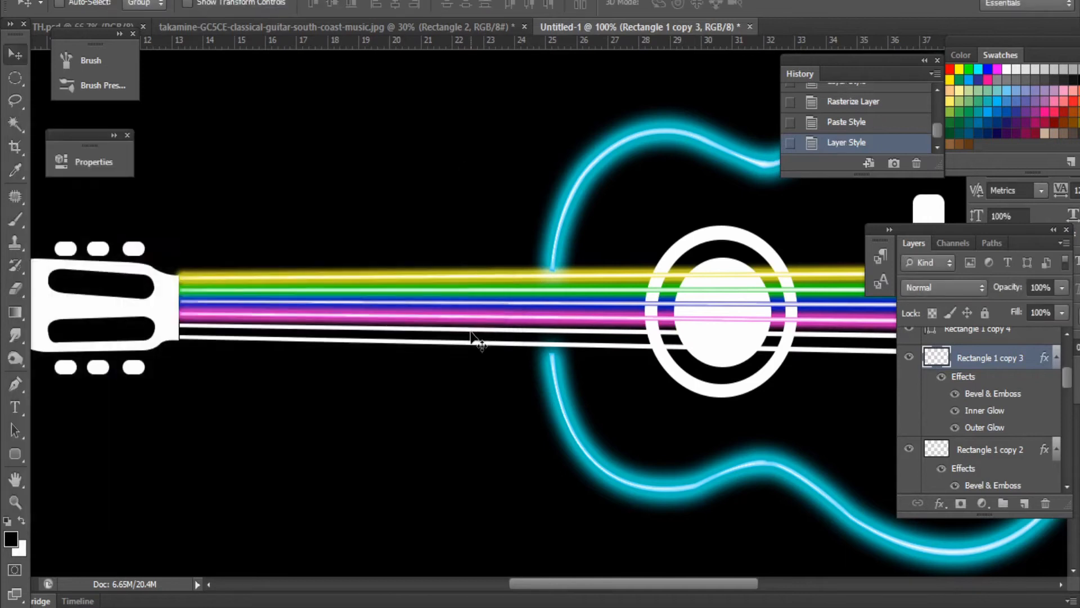
Step: Paste the yellow glow style onto the fifth string's layer, Rectangle 1 copy 4, and rasterize the layer
{"action": "right_click", "coordinate": [976, 332]}
{"action": "left_click", "coordinate": [703, 330]}
{"action": "right_click", "coordinate": [966, 346]}
{"action": "left_click", "coordinate": [703, 170]}
Step: Change the fifth string's Inner Glow color to red
{"action": "right_click", "coordinate": [971, 340]}
{"action": "left_click", "coordinate": [722, 63]}
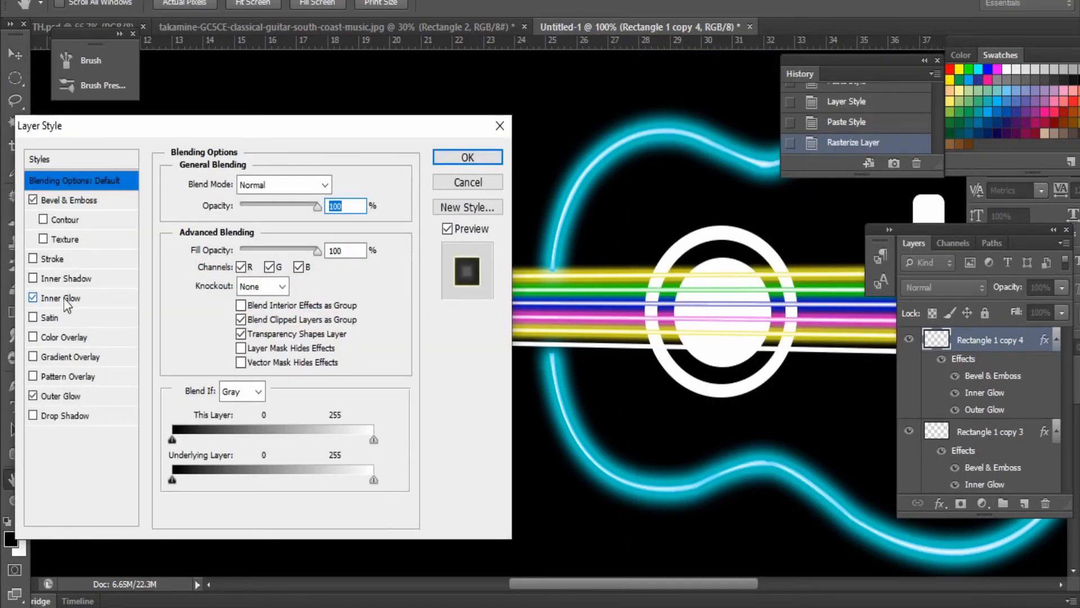
{"action": "left_click", "coordinate": [64, 298]}
{"action": "left_click", "coordinate": [213, 247]}
{"action": "left_click", "coordinate": [284, 253]}
{"action": "left_click", "coordinate": [439, 241]}
Step: Set the fifth string's Outer Glow color to red ff2727 and apply the layer style
{"action": "left_click", "coordinate": [60, 396]}
{"action": "left_click", "coordinate": [212, 248]}
{"action": "left_click", "coordinate": [284, 253]}
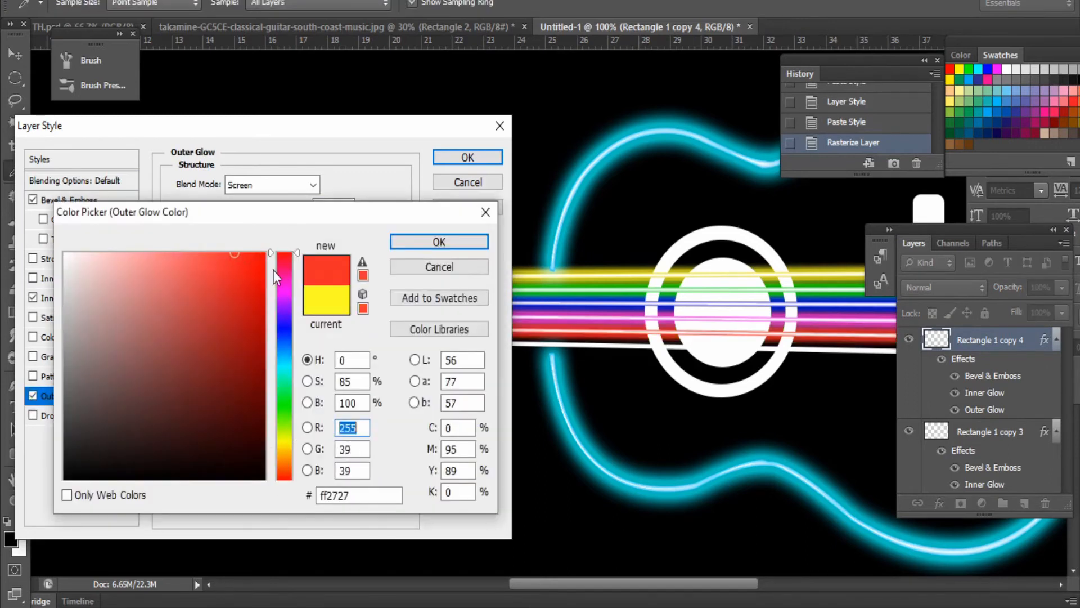
{"action": "left_click", "coordinate": [439, 241]}
{"action": "left_click", "coordinate": [468, 157]}
Step: Rasterize the bottom string's layer, Rectangle 1 copy 5, and paste the yellow glow style onto it
{"action": "key", "text": "ctrl+j"}
{"action": "right_click", "coordinate": [981, 345]}
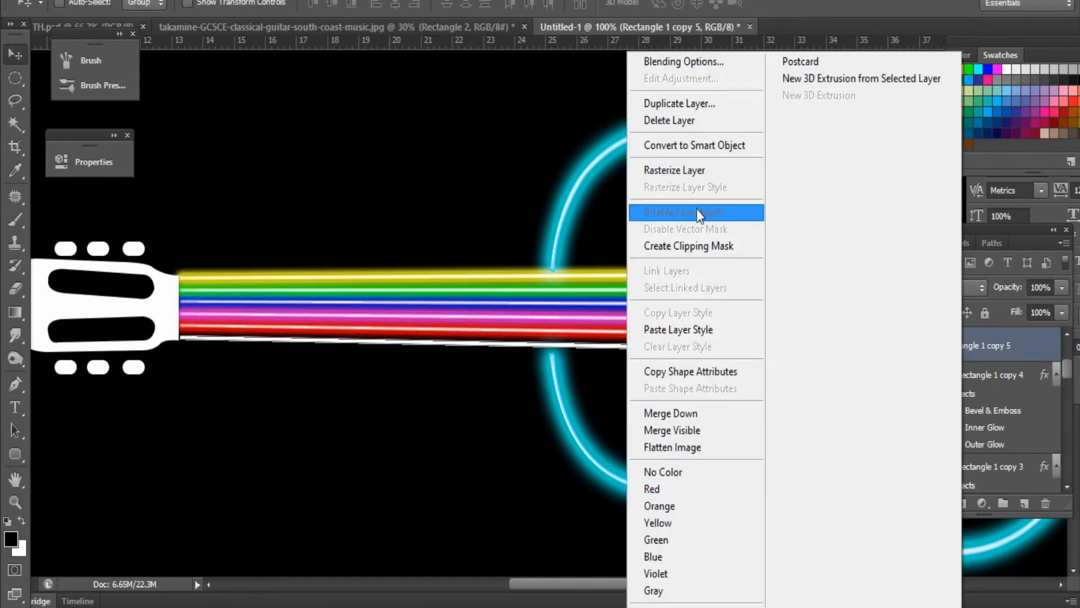
{"action": "left_click", "coordinate": [703, 329]}
Step: Set the bottom string's Inner Glow color to orange ff9600
{"action": "right_click", "coordinate": [1001, 344]}
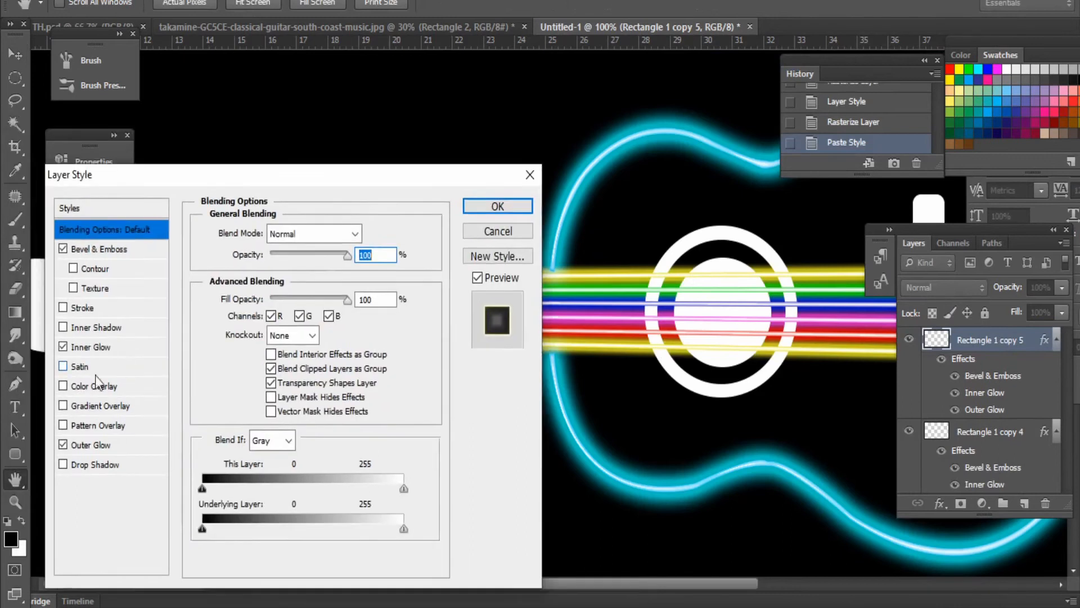
{"action": "left_click", "coordinate": [90, 347]}
{"action": "left_click", "coordinate": [257, 293]}
{"action": "left_click", "coordinate": [284, 457]}
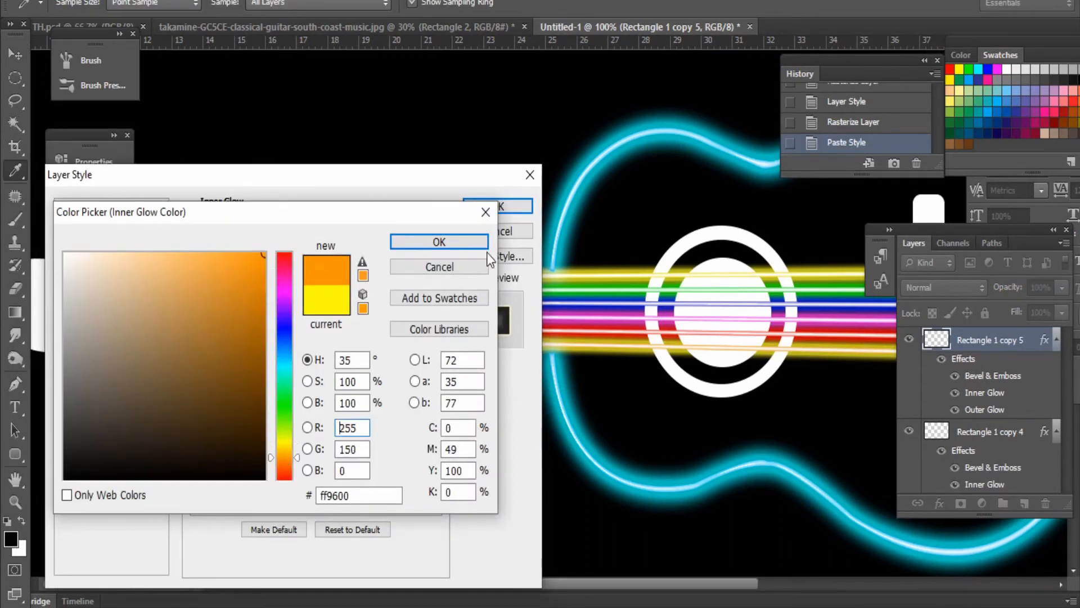
{"action": "left_click", "coordinate": [439, 242]}
Step: Set the bottom string's Outer Glow color to orange ffba00 and apply the layer style
{"action": "left_click", "coordinate": [90, 441]}
{"action": "left_click", "coordinate": [259, 352]}
{"action": "left_click", "coordinate": [284, 451]}
{"action": "left_click", "coordinate": [263, 280]}
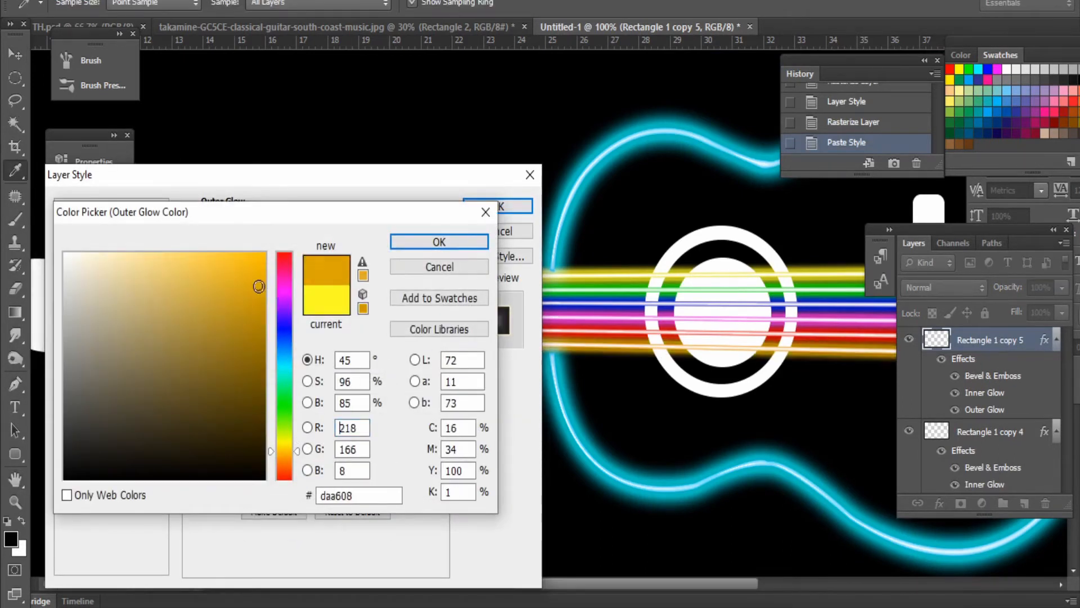
{"action": "left_click", "coordinate": [264, 294]}
{"action": "left_click", "coordinate": [284, 444]}
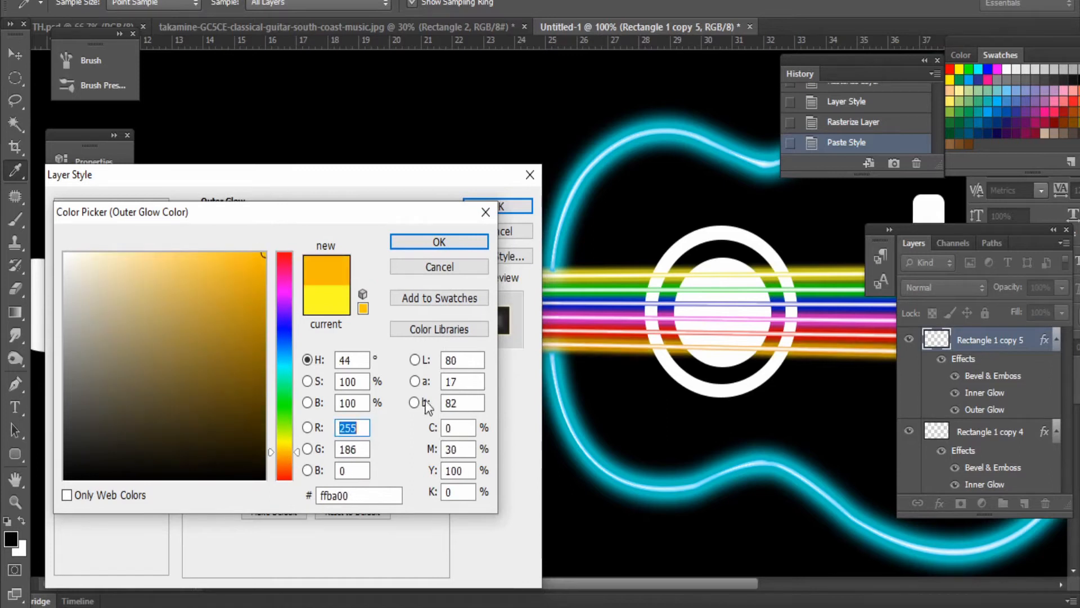
{"action": "left_click", "coordinate": [438, 241]}
{"action": "left_click", "coordinate": [498, 206]}
Step: Add a green 4eff00 Inner Glow in Normal blend mode to the sound hole ring's layer, Ellipse 1, and enlarge the glow
{"action": "right_click", "coordinate": [724, 239]}
{"action": "left_click", "coordinate": [748, 246]}
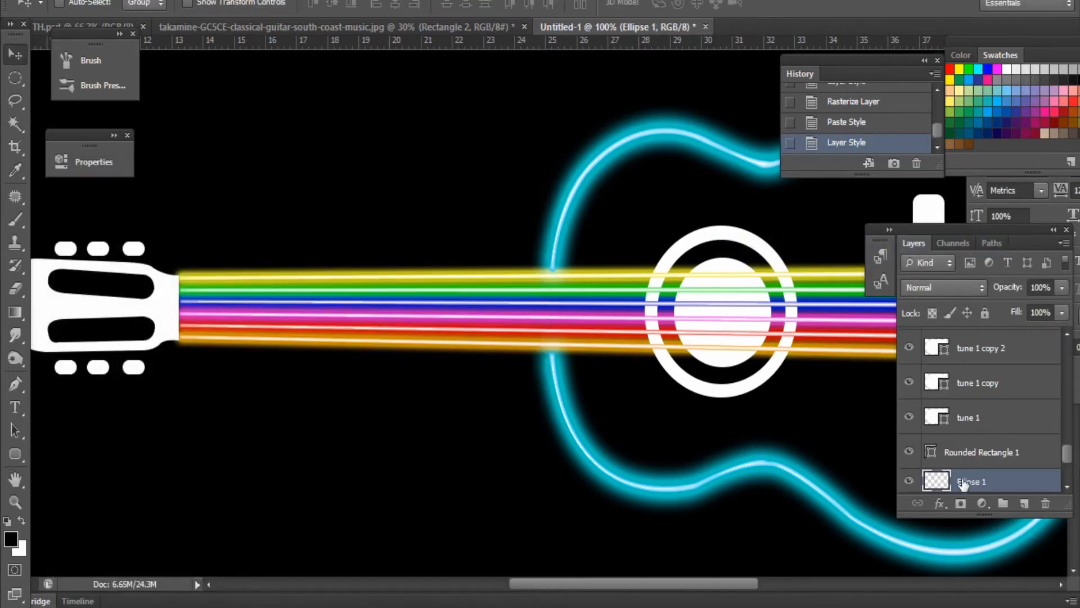
{"action": "double_click", "coordinate": [963, 483]}
{"action": "key", "text": "ctrl+plus"}
{"action": "left_click_drag", "start_coordinate": [759, 360], "coordinate": [579, 340]}
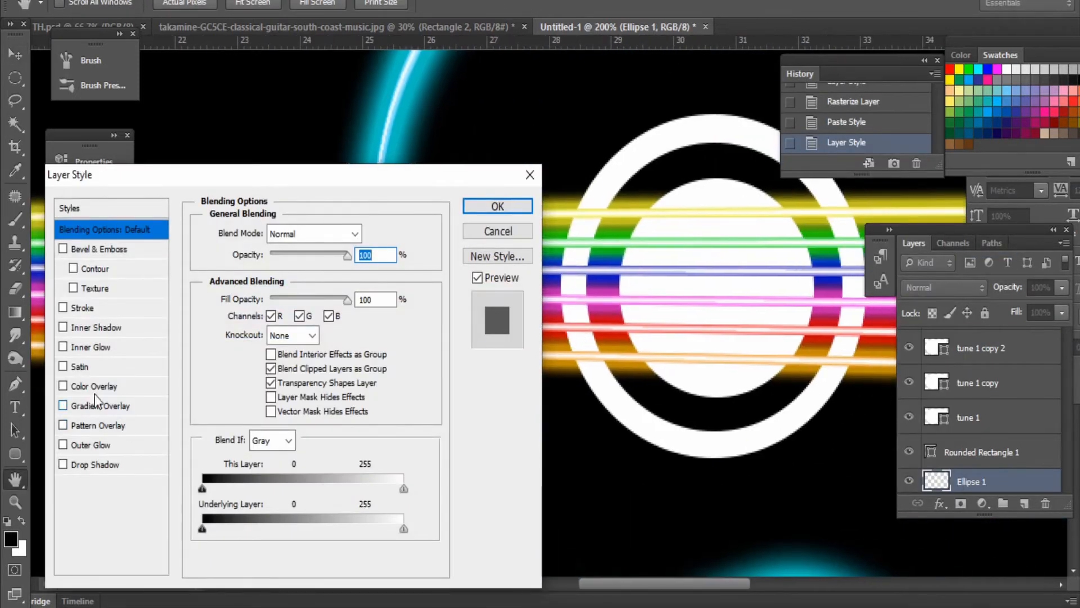
{"action": "left_click", "coordinate": [89, 348]}
{"action": "left_click", "coordinate": [315, 297]}
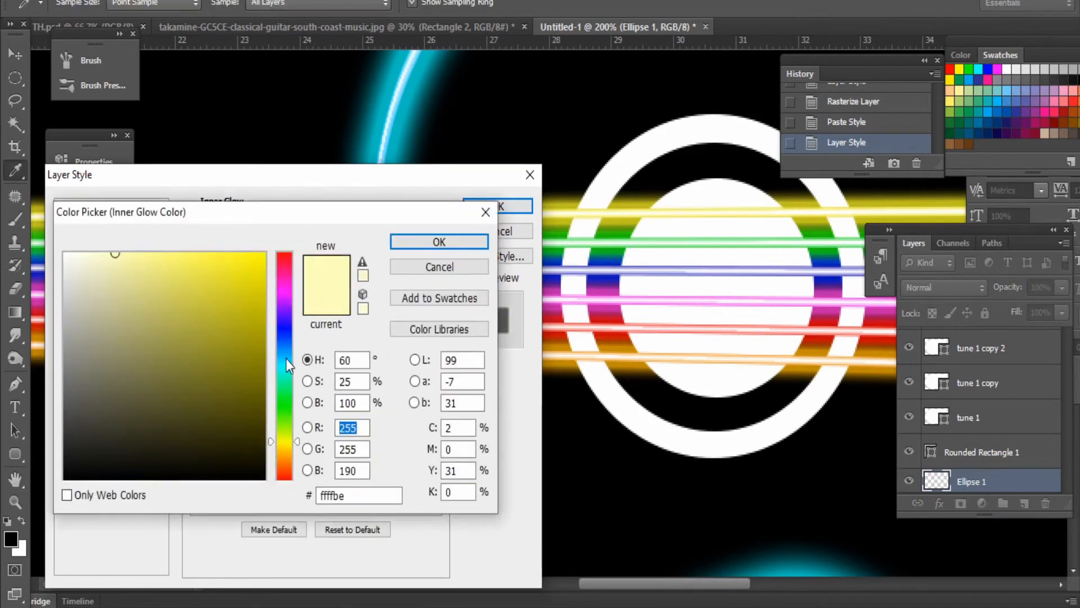
{"action": "left_click", "coordinate": [284, 362]}
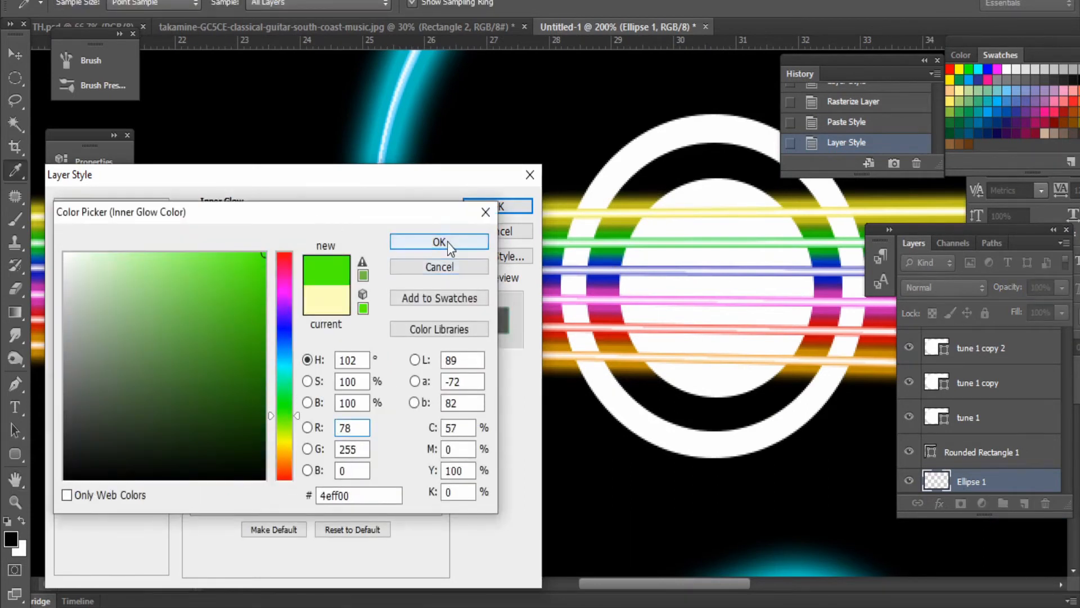
{"action": "left_click", "coordinate": [448, 242]}
{"action": "mouse_move", "coordinate": [282, 408]}
{"action": "left_mouse_down"}
{"action": "mouse_move", "coordinate": [325, 410]}
{"action": "mouse_move", "coordinate": [269, 411]}
{"action": "left_mouse_up"}
{"action": "left_click", "coordinate": [309, 234]}
{"action": "left_click", "coordinate": [282, 1]}
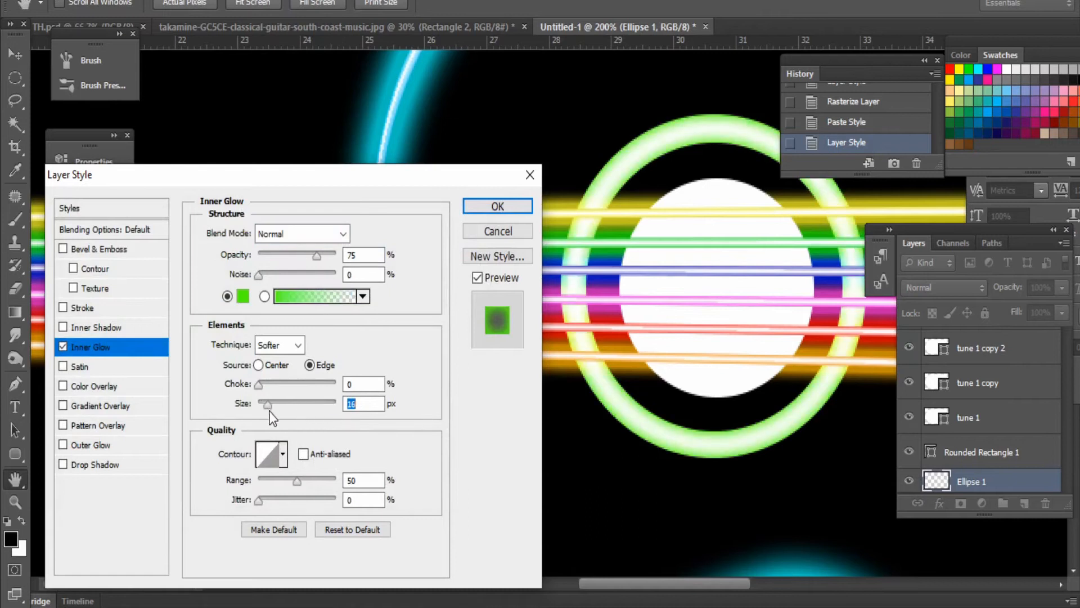
Step: Add a green Outer Glow and a Bevel & Emboss to the sound hole ring and apply the layer style
{"action": "left_click", "coordinate": [90, 445]}
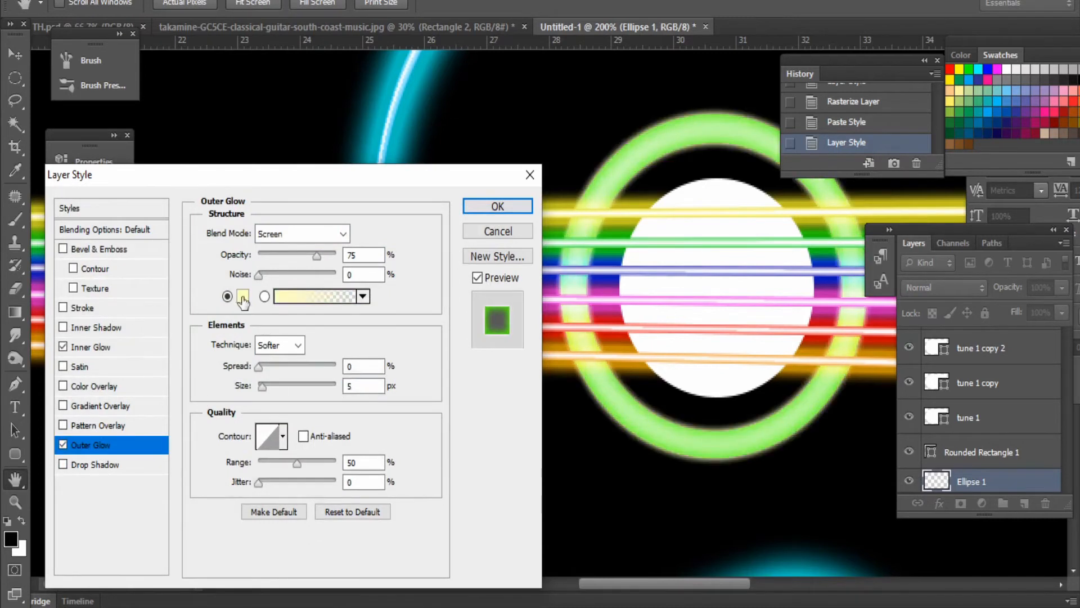
{"action": "left_click", "coordinate": [243, 296]}
{"action": "left_click", "coordinate": [270, 246]}
{"action": "left_click", "coordinate": [430, 247]}
{"action": "left_click_drag", "start_coordinate": [265, 391], "coordinate": [269, 390]}
{"action": "left_click", "coordinate": [99, 249]}
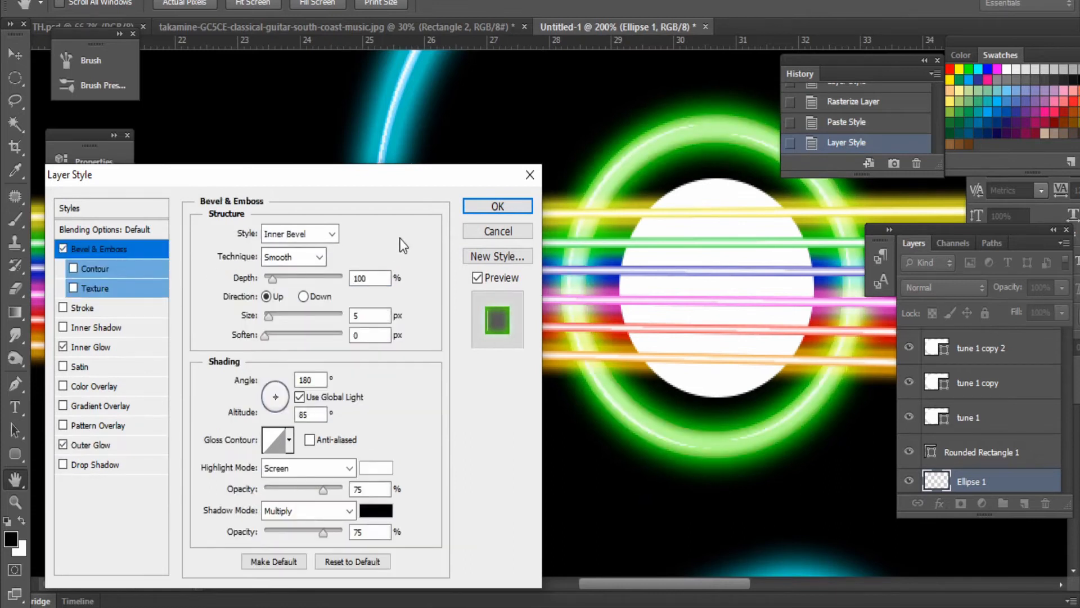
{"action": "left_click", "coordinate": [480, 208]}
Step: Rasterize the layer of the inner sound hole disc, circle, and paste the yellow glow style onto it
{"action": "left_click_drag", "start_coordinate": [673, 308], "coordinate": [481, 304]}
{"action": "right_click", "coordinate": [513, 189]}
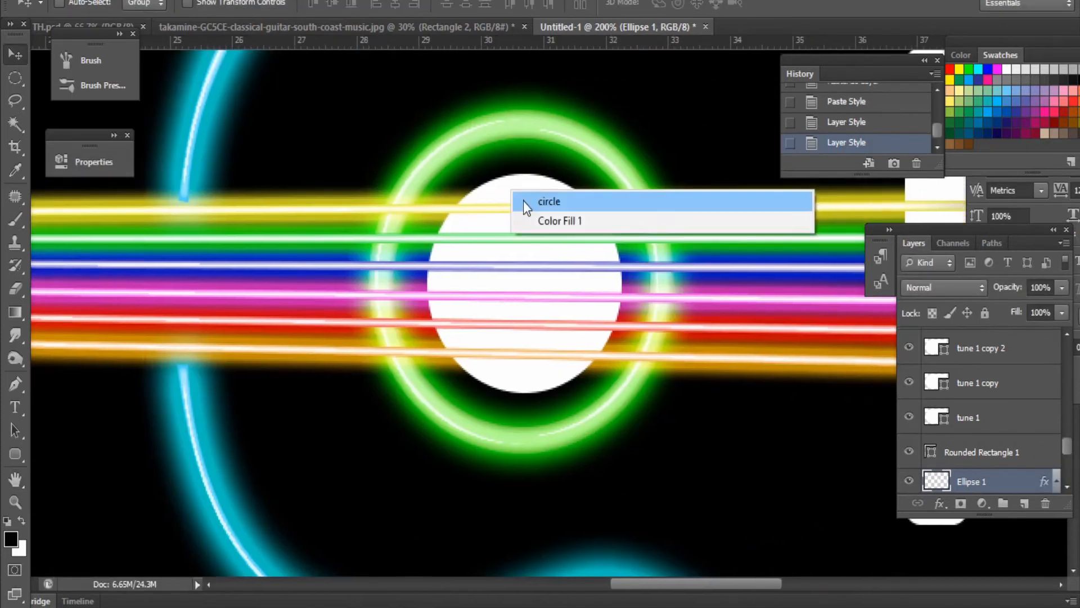
{"action": "left_click", "coordinate": [541, 201]}
{"action": "right_click", "coordinate": [984, 471]}
{"action": "left_click", "coordinate": [680, 170]}
{"action": "right_click", "coordinate": [988, 478]}
{"action": "left_click", "coordinate": [720, 332]}
{"action": "left_click", "coordinate": [721, 332]}
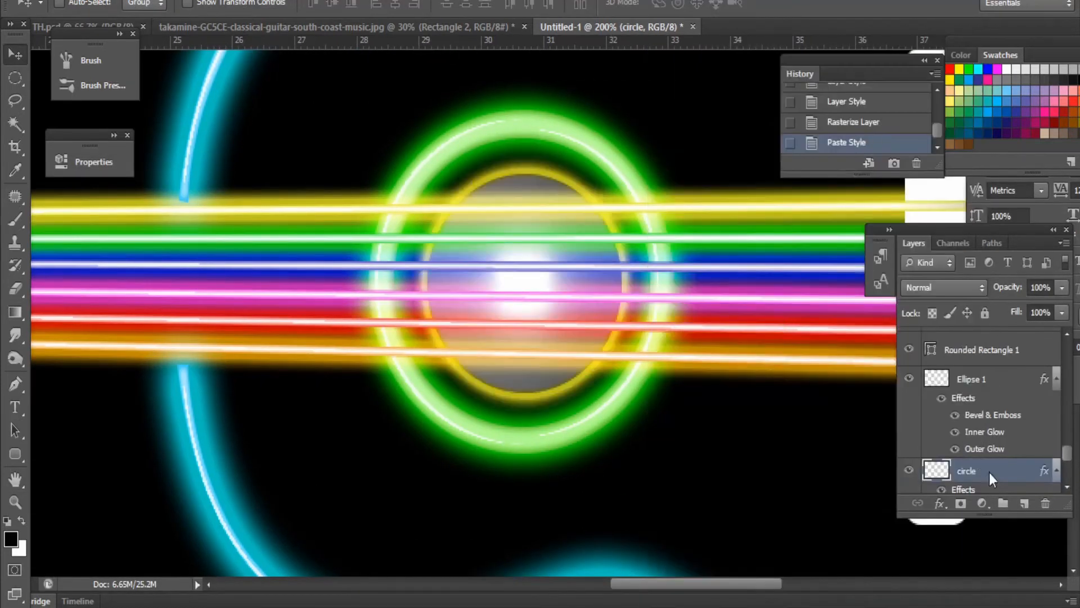
Step: Turn off Bevel & Emboss on the circle layer and set its Inner Glow to pink ff00a2 with a size of about 45 px
{"action": "double_click", "coordinate": [989, 471]}
{"action": "left_click_drag", "start_coordinate": [340, 107], "coordinate": [240, 107]}
{"action": "left_click", "coordinate": [79, 285]}
{"action": "left_click", "coordinate": [12, 182]}
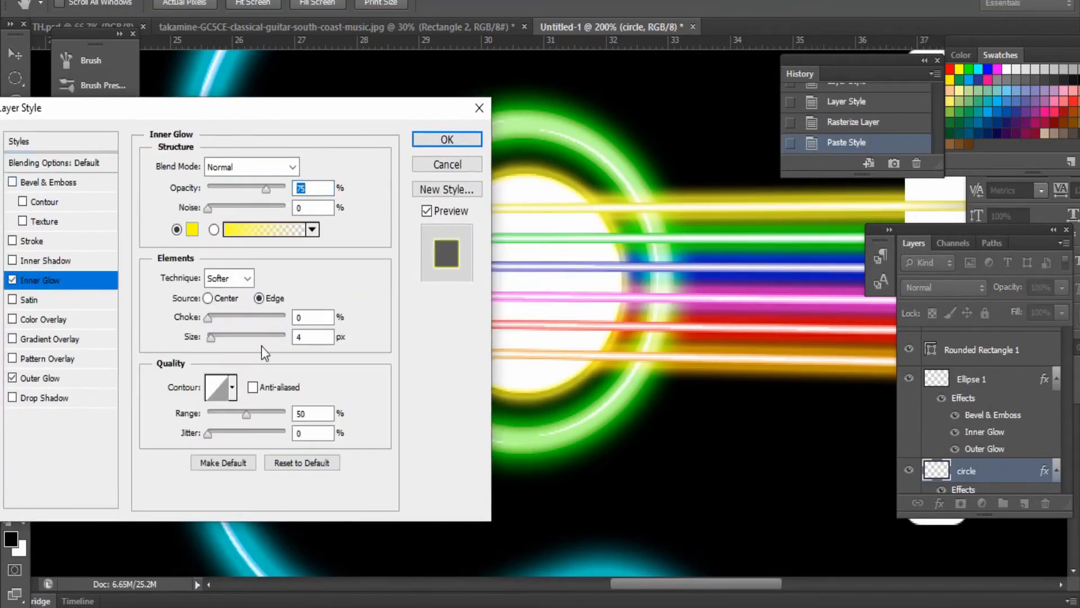
{"action": "left_click", "coordinate": [192, 229]}
{"action": "left_click", "coordinate": [284, 292]}
{"action": "left_click", "coordinate": [281, 276]}
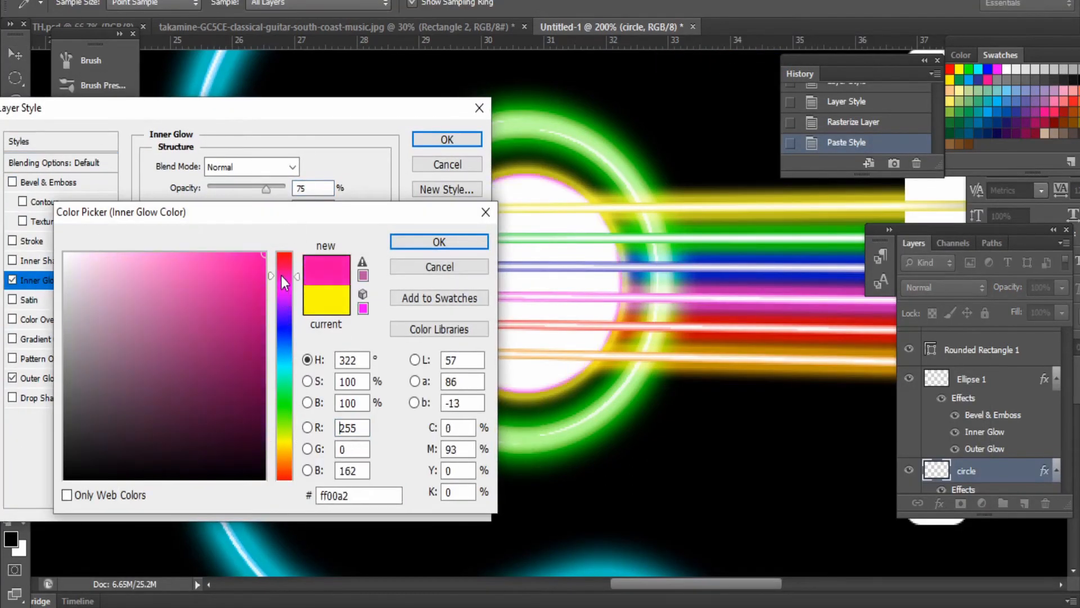
{"action": "key", "text": "Return"}
{"action": "left_click_drag", "start_coordinate": [211, 336], "coordinate": [236, 337]}
{"action": "left_click_drag", "start_coordinate": [296, 119], "coordinate": [235, 117]}
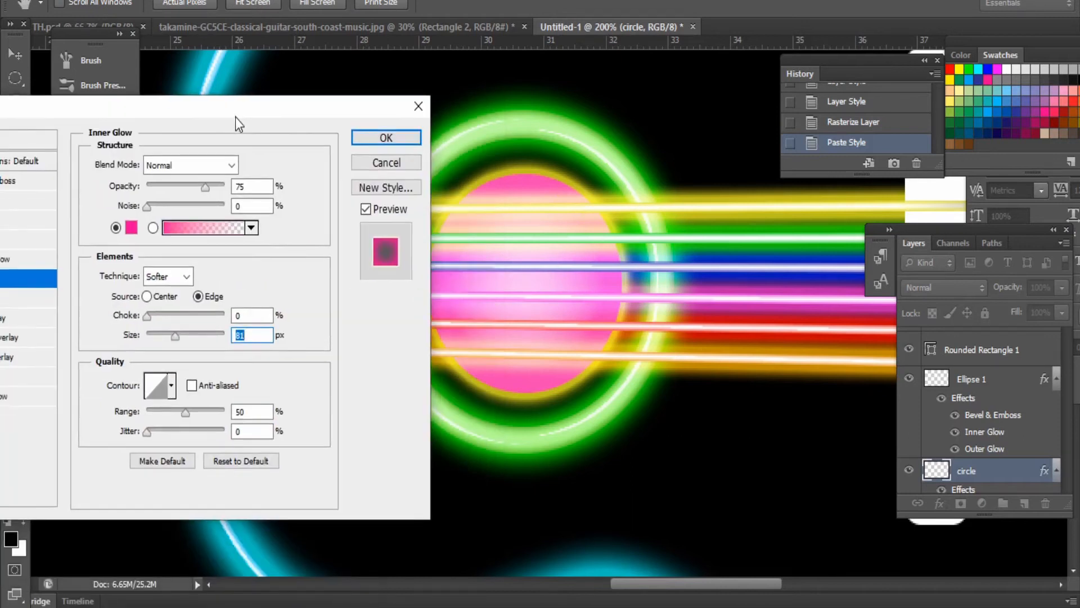
{"action": "scroll", "coordinate": [248, 343], "scroll_direction": "down", "scroll_amount": 20}
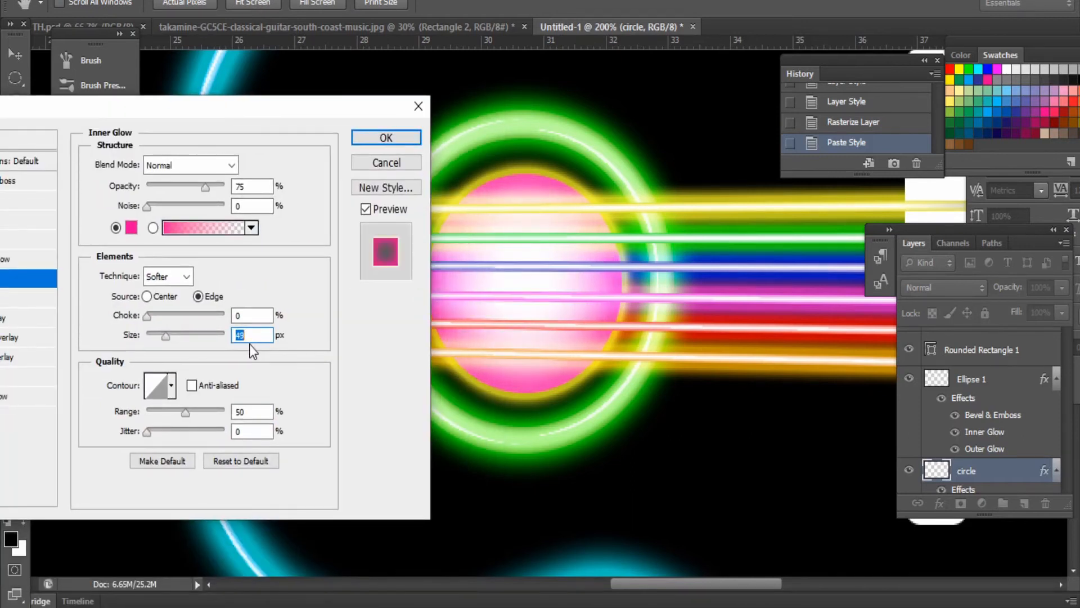
Step: Set the circle's Outer Glow color to light pink ff6cd7
{"action": "left_click_drag", "start_coordinate": [154, 106], "coordinate": [187, 43]}
{"action": "left_click", "coordinate": [17, 314]}
{"action": "left_click", "coordinate": [164, 165]}
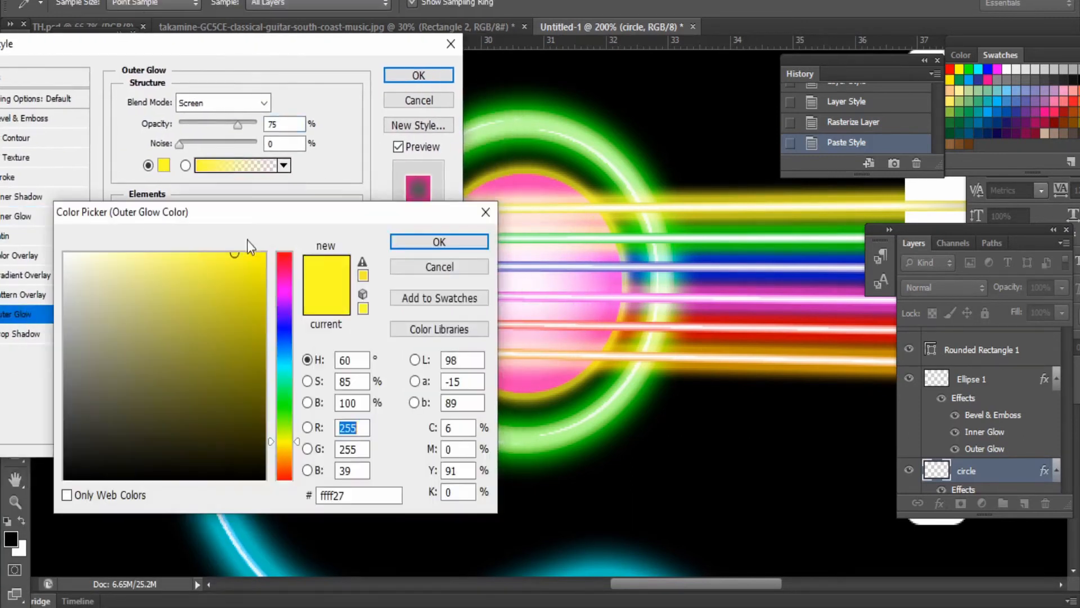
{"action": "left_click", "coordinate": [281, 272]}
{"action": "left_click", "coordinate": [286, 287]}
{"action": "mouse_move", "coordinate": [281, 271]}
{"action": "left_mouse_down"}
{"action": "mouse_move", "coordinate": [276, 298]}
{"action": "mouse_move", "coordinate": [247, 254]}
{"action": "mouse_move", "coordinate": [180, 251]}
{"action": "left_mouse_up"}
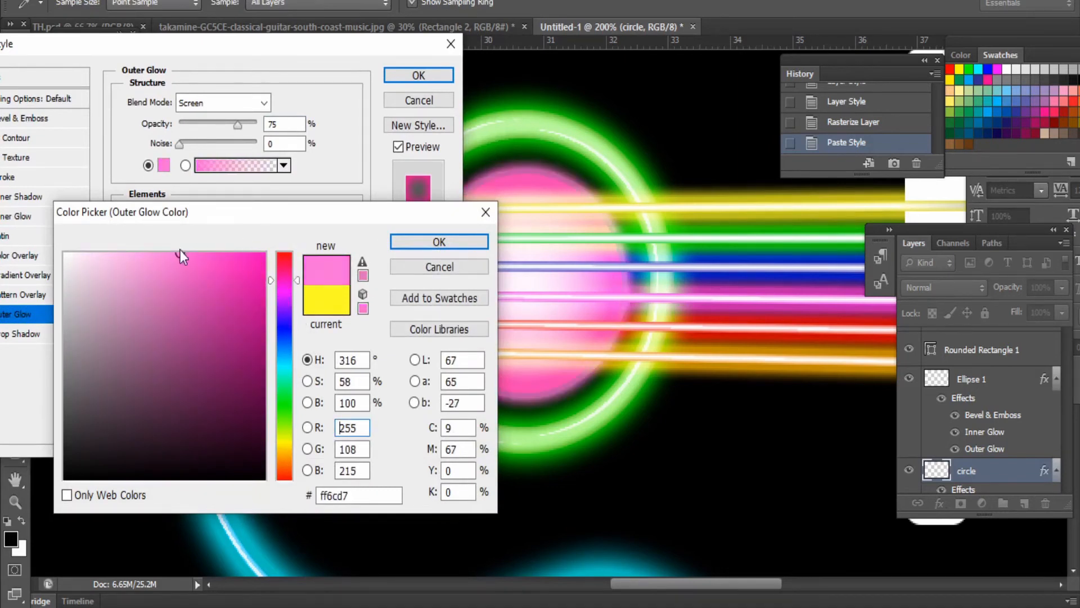
{"action": "left_click", "coordinate": [425, 243]}
Step: Set the circle's Outer Glow to Normal blend mode and magenta, with 21% spread and a size of 139 px
{"action": "left_click", "coordinate": [225, 102]}
{"action": "left_click", "coordinate": [208, 115]}
{"action": "left_click", "coordinate": [163, 165]}
{"action": "left_click", "coordinate": [618, 266]}
{"action": "mouse_move", "coordinate": [283, 309]}
{"action": "left_mouse_down"}
{"action": "mouse_move", "coordinate": [279, 335]}
{"action": "mouse_move", "coordinate": [283, 288]}
{"action": "left_mouse_up"}
{"action": "left_click_drag", "start_coordinate": [256, 261], "coordinate": [279, 247]}
{"action": "key", "text": "Return"}
{"action": "left_click_drag", "start_coordinate": [192, 255], "coordinate": [224, 255]}
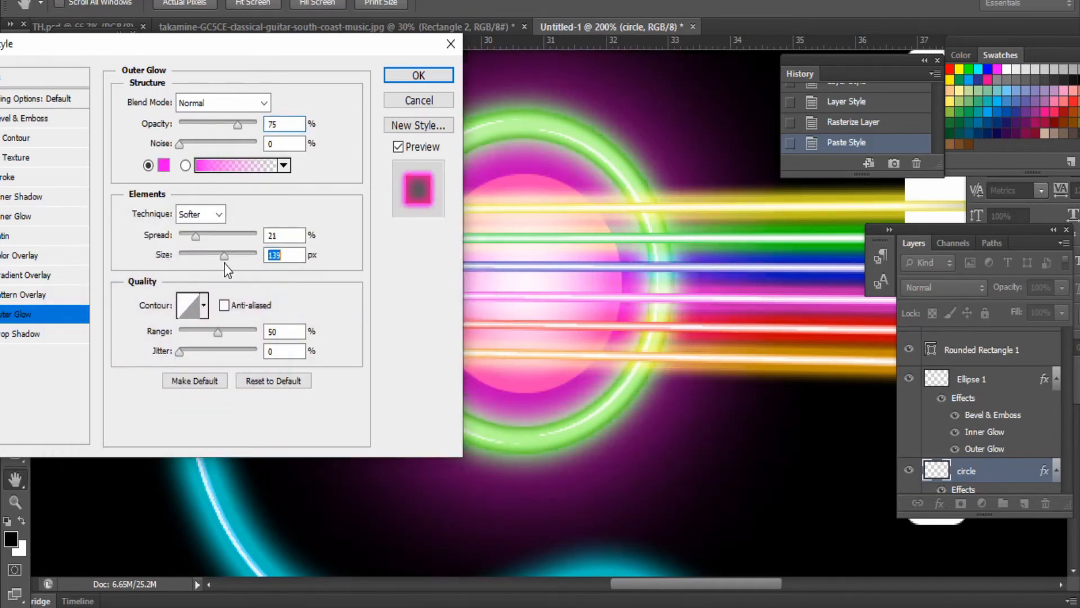
Step: Change the circle's Outer Glow color to pink ff009c
{"action": "left_click", "coordinate": [164, 165]}
{"action": "left_click_drag", "start_coordinate": [288, 288], "coordinate": [289, 276]}
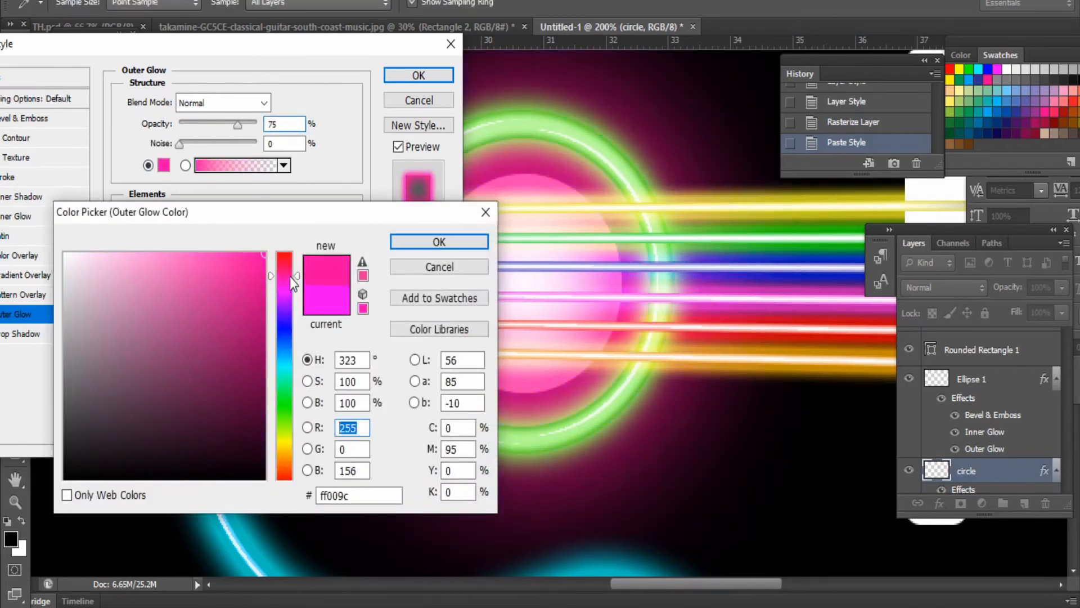
{"action": "key", "text": "Return"}
Step: Turn Bevel & Emboss back on for the circle with a very low depth and a size of 76 px
{"action": "left_click_drag", "start_coordinate": [388, 45], "coordinate": [425, 57]}
{"action": "left_click", "coordinate": [30, 133]}
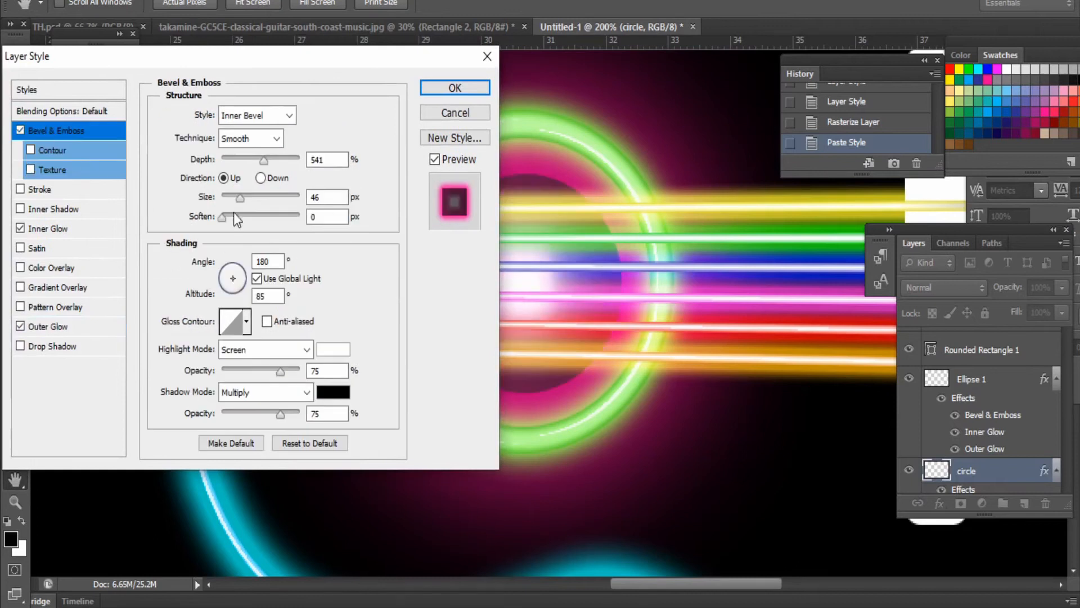
{"action": "left_click_drag", "start_coordinate": [239, 198], "coordinate": [202, 216]}
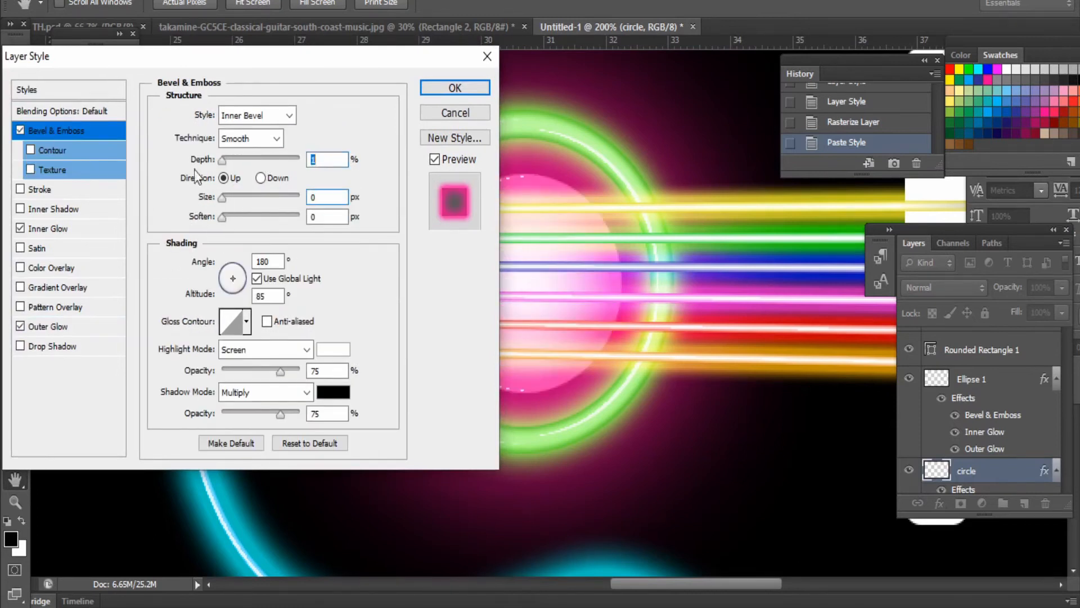
{"action": "left_click_drag", "start_coordinate": [294, 74], "coordinate": [161, 122]}
{"action": "left_click_drag", "start_coordinate": [102, 248], "coordinate": [116, 245]}
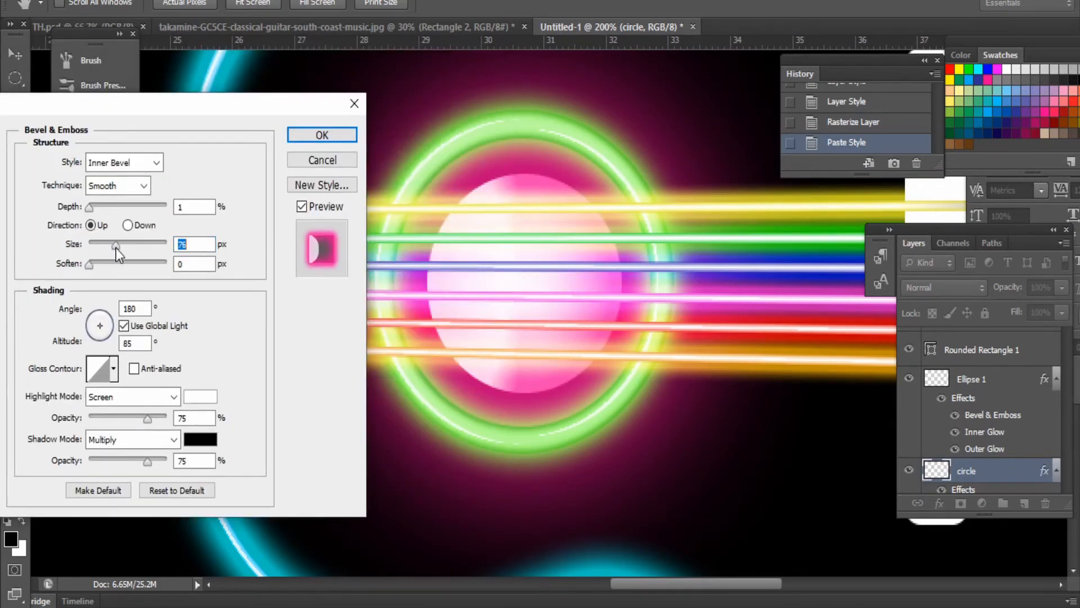
{"action": "left_click_drag", "start_coordinate": [90, 207], "coordinate": [90, 214]}
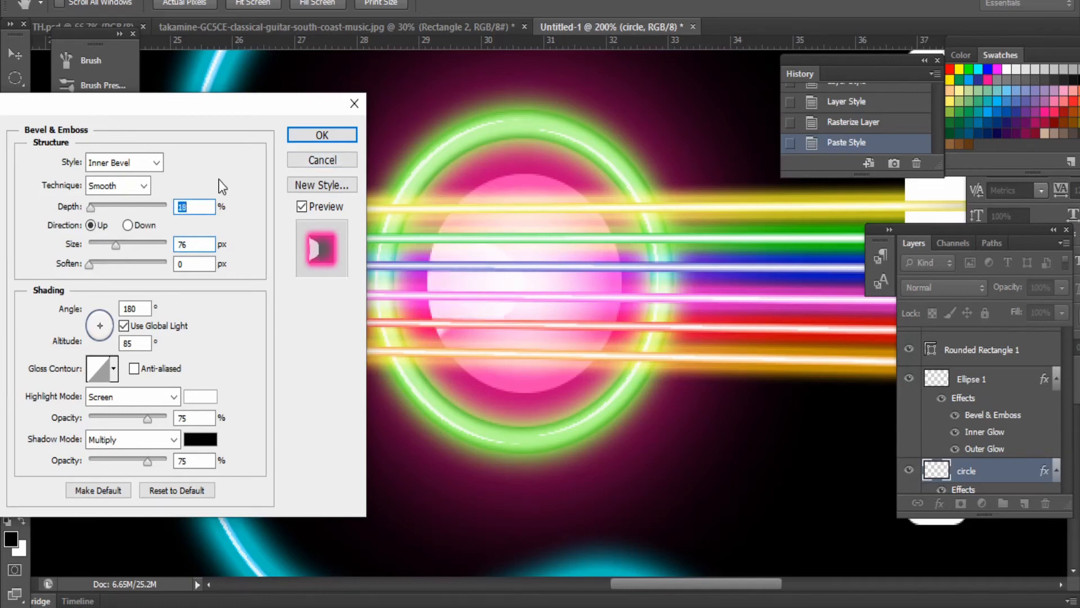
Step: Raise the circle's bevel depth in small increments, readjust the bevel size and apply the layer style
{"action": "key", "text": "Up"}
{"action": "key", "text": "Up"}
{"action": "key", "text": "Up"}
{"action": "key", "text": "Up"}
{"action": "key", "text": "Up"}
{"action": "key", "text": "Up"}
{"action": "key", "text": "Up"}
{"action": "key", "text": "Up"}
{"action": "key", "text": "Up"}
{"action": "key", "text": "Up"}
{"action": "key", "text": "Up"}
{"action": "key", "text": "Up"}
{"action": "key", "text": "Up"}
{"action": "key", "text": "Up"}
{"action": "key", "text": "Up"}
{"action": "left_click_drag", "start_coordinate": [103, 247], "coordinate": [127, 248]}
{"action": "left_click", "coordinate": [322, 136]}
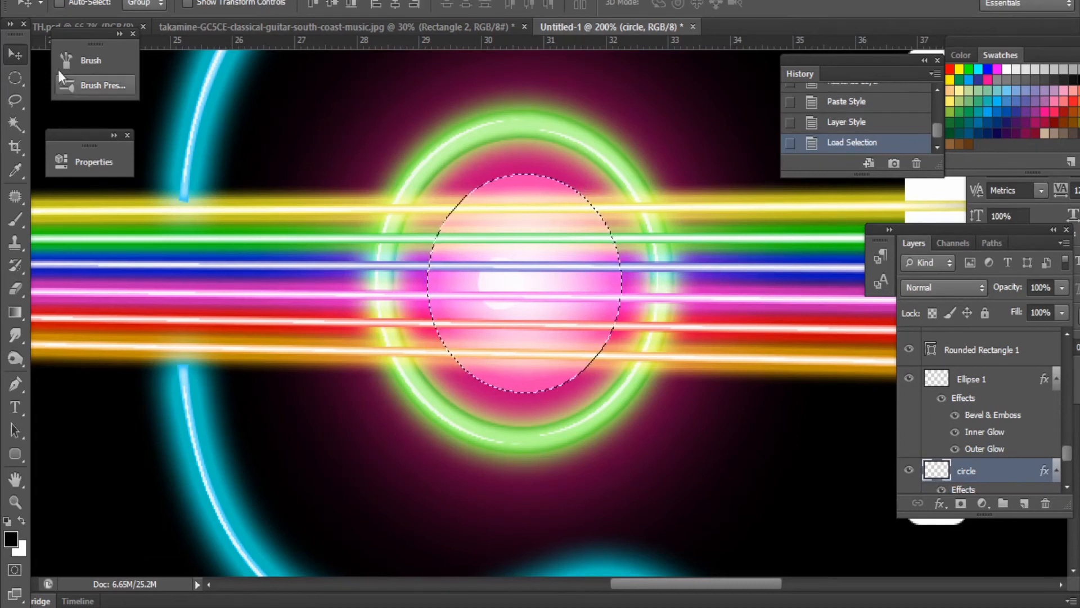
Step: Try softening the edge of the circle's selection with Refine Edge, and deselect it
{"action": "key", "text": "m"}
{"action": "left_click", "coordinate": [603, 7]}
{"action": "left_click_drag", "start_coordinate": [242, 278], "coordinate": [261, 277]}
{"action": "left_click", "coordinate": [362, 477]}
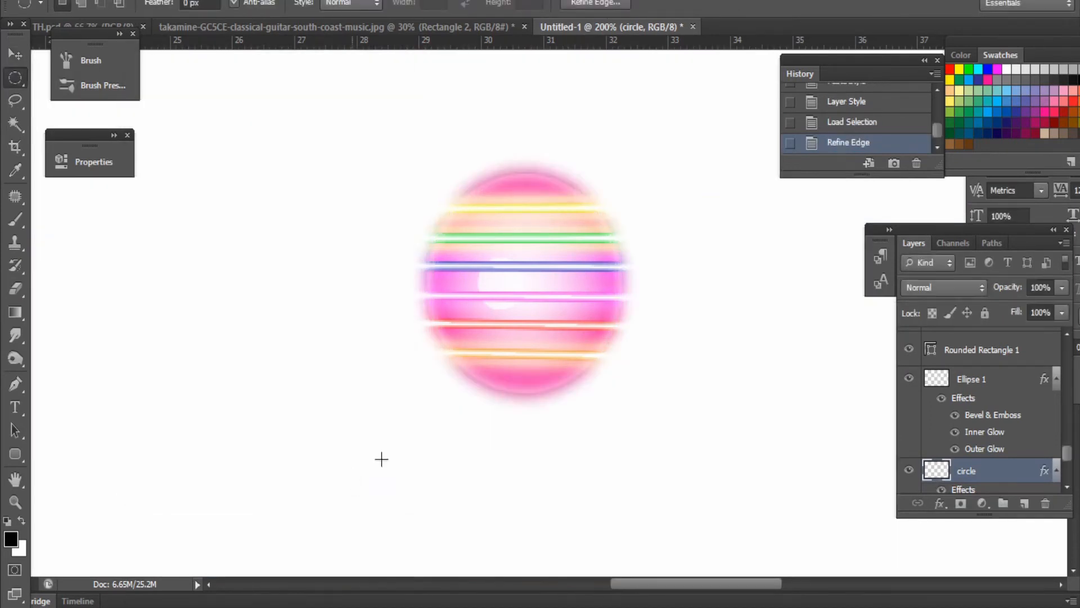
{"action": "key", "text": "ctrl+d"}
Step: Select the guitar head's layer, tune, and open its layer style settings
{"action": "key", "text": "ctrl+0"}
{"action": "key", "text": "z"}
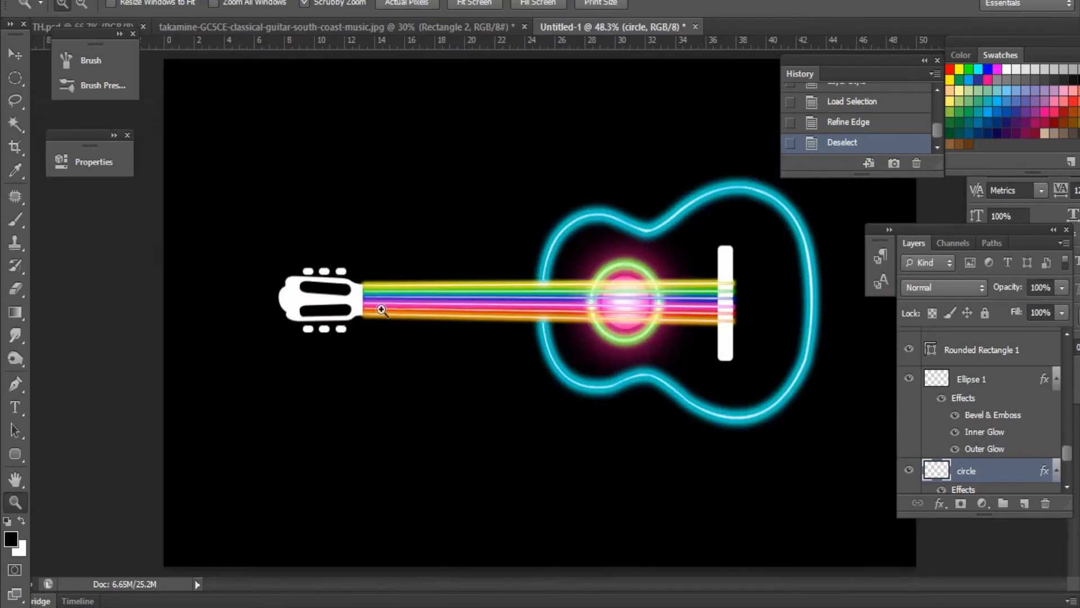
{"action": "triple_click", "coordinate": [342, 299]}
{"action": "left_click", "coordinate": [15, 54]}
{"action": "right_click", "coordinate": [238, 300]}
{"action": "left_click", "coordinate": [243, 306]}
{"action": "double_click", "coordinate": [950, 341]}
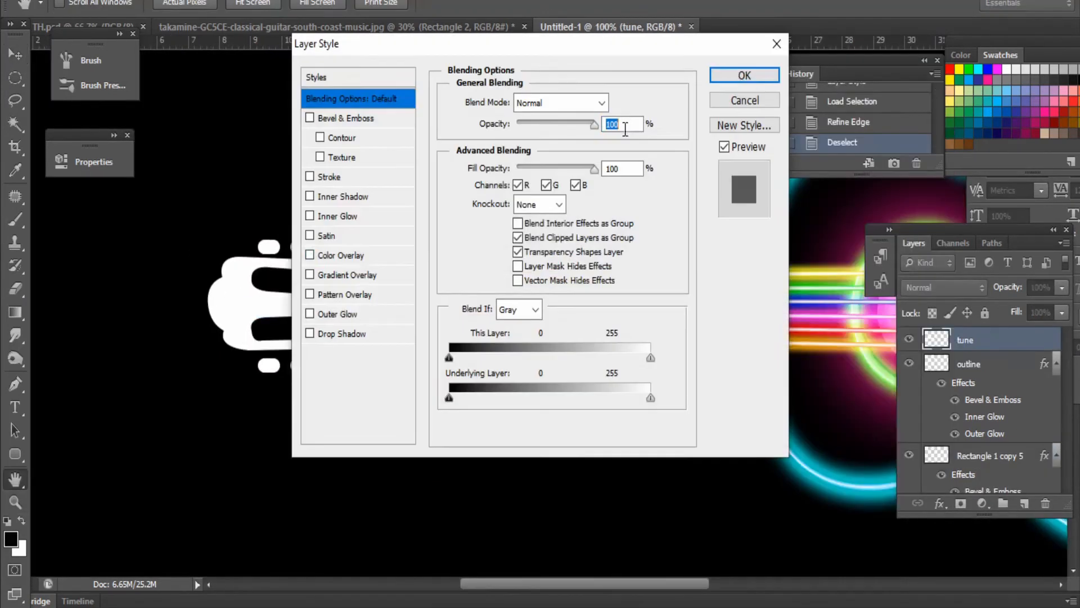
Step: Add a dark teal Inner Glow to the guitar head in Normal blend mode with a size of 49 px
{"action": "left_click", "coordinate": [338, 215]}
{"action": "left_click", "coordinate": [548, 102]}
{"action": "left_click", "coordinate": [540, 115]}
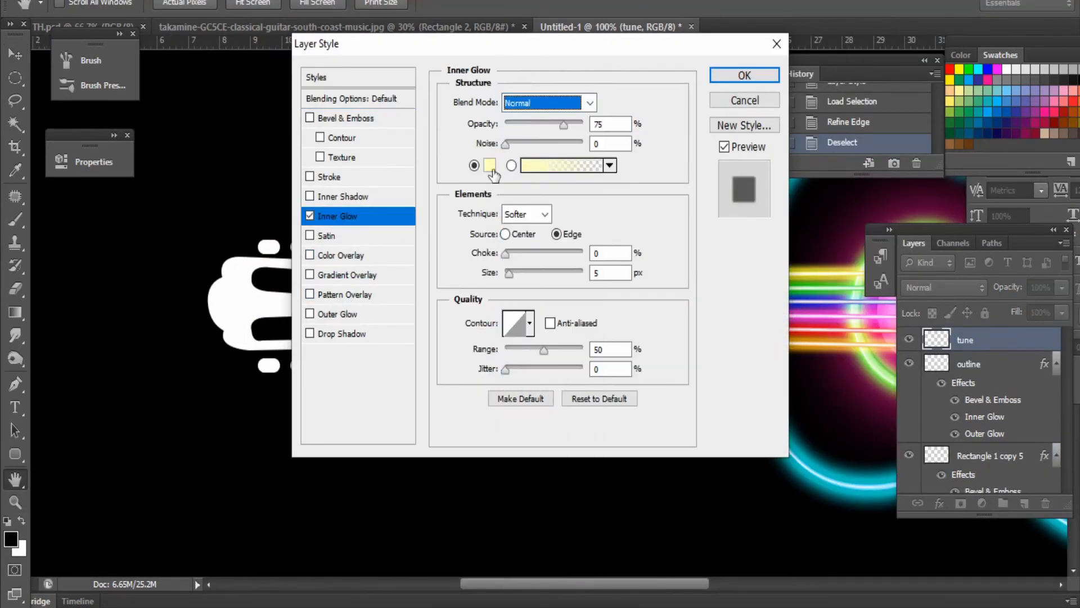
{"action": "left_click", "coordinate": [490, 165]}
{"action": "left_click", "coordinate": [285, 368]}
{"action": "left_click", "coordinate": [267, 370]}
{"action": "left_click", "coordinate": [438, 242]}
{"action": "left_click_drag", "start_coordinate": [508, 274], "coordinate": [524, 275]}
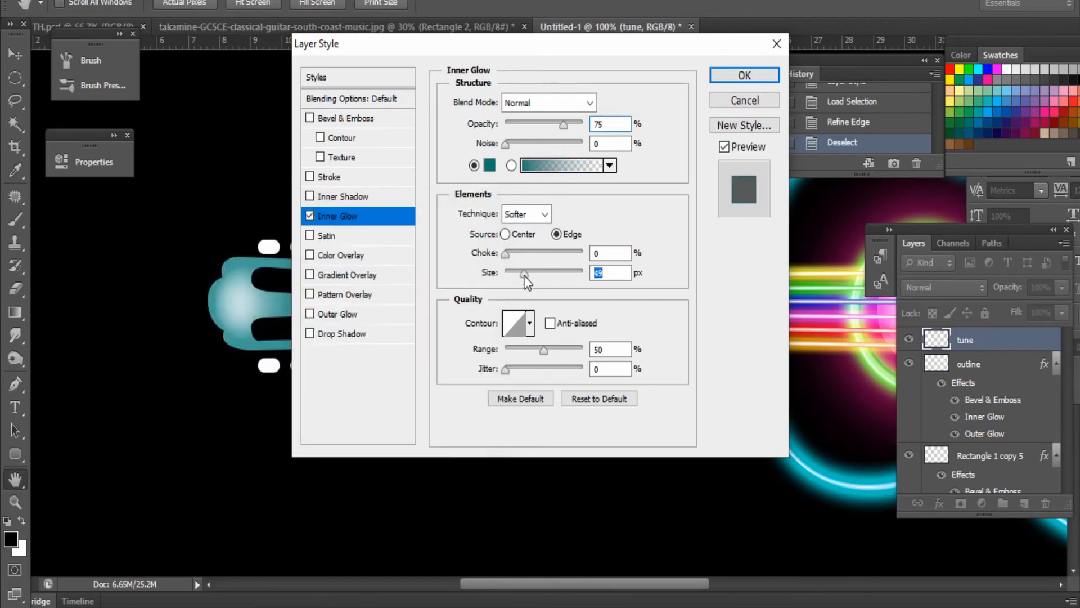
Step: Add an Outer Glow to the guitar head in blue 006295 with 20% spread and a size of 51 px
{"action": "left_click", "coordinate": [337, 313]}
{"action": "left_click", "coordinate": [489, 165]}
{"action": "left_click", "coordinate": [285, 363]}
{"action": "left_click", "coordinate": [267, 398]}
{"action": "left_click_drag", "start_coordinate": [270, 212], "coordinate": [587, 228]}
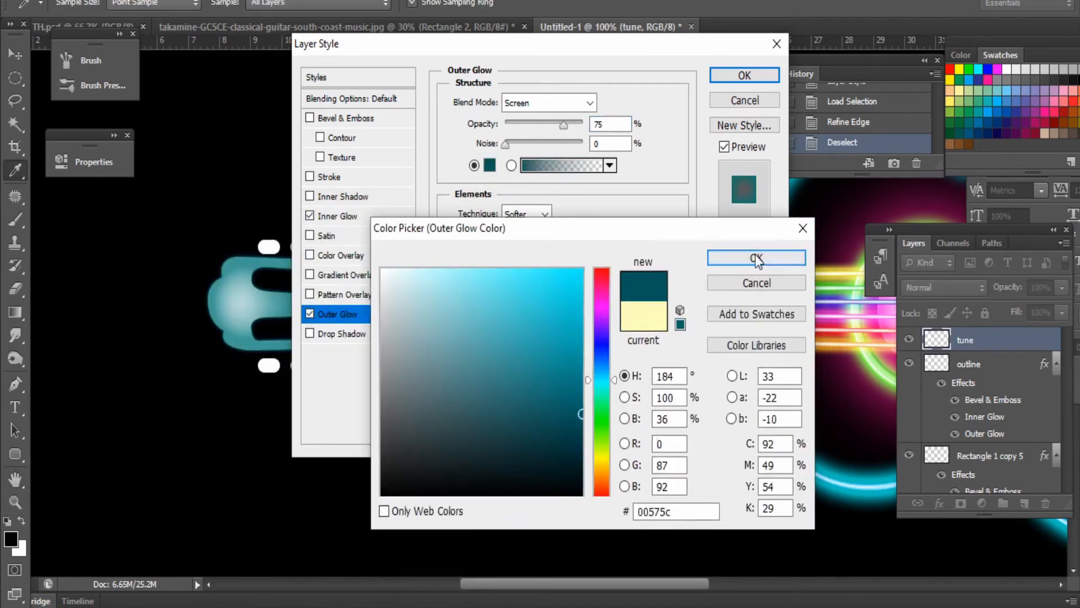
{"action": "left_click", "coordinate": [756, 258]}
{"action": "left_click_drag", "start_coordinate": [509, 256], "coordinate": [520, 259]}
{"action": "left_click", "coordinate": [489, 164]}
{"action": "left_click", "coordinate": [601, 369]}
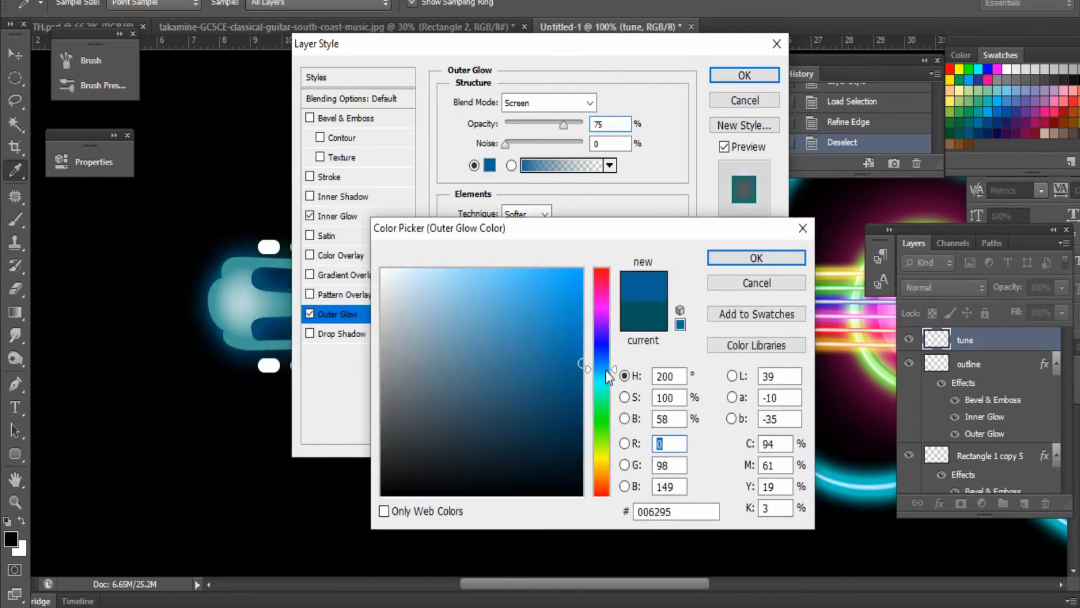
{"action": "left_click", "coordinate": [756, 257]}
{"action": "left_click_drag", "start_coordinate": [512, 241], "coordinate": [521, 241]}
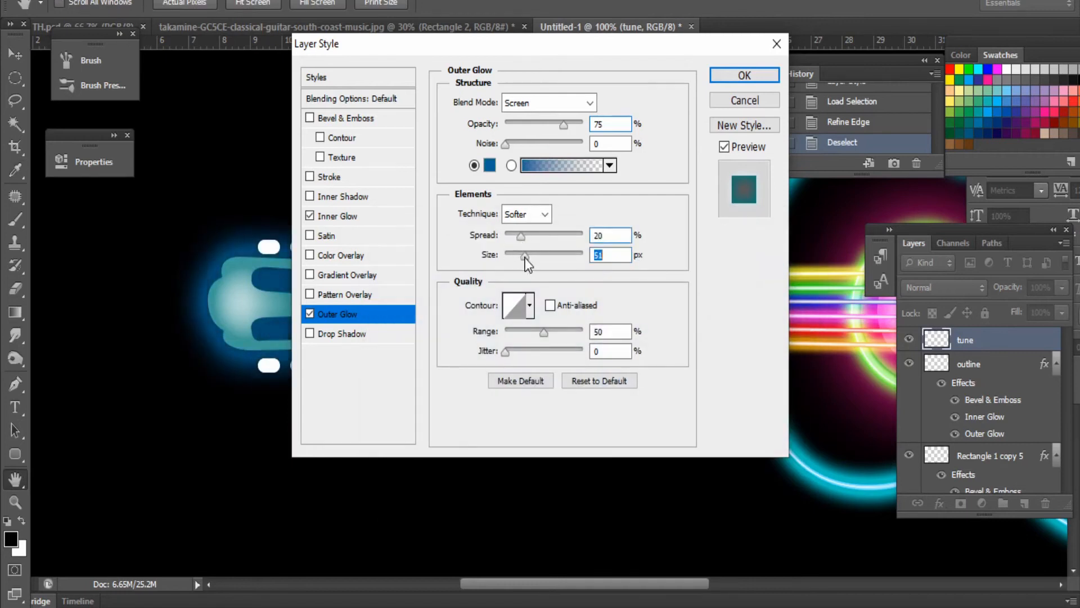
Step: Add an Inner Bevel style Bevel & Emboss with 100% depth to the guitar head and apply its layer style
{"action": "left_click_drag", "start_coordinate": [394, 44], "coordinate": [509, 110]}
{"action": "left_click", "coordinate": [461, 184]}
{"action": "left_click_drag", "start_coordinate": [636, 251], "coordinate": [636, 251]}
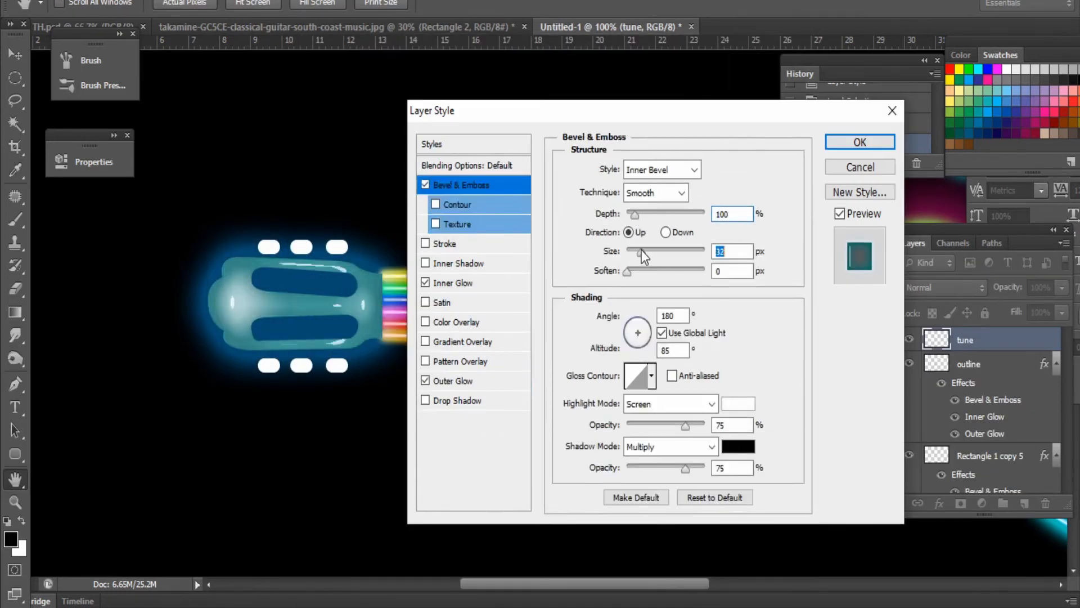
{"action": "left_click", "coordinate": [859, 143]}
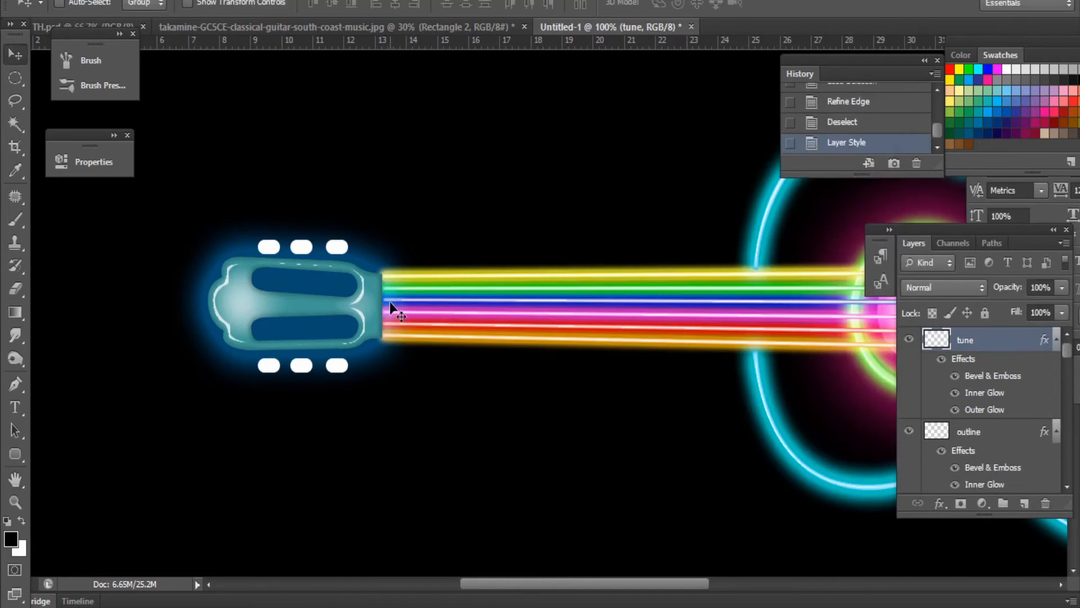
Step: Change the Inner Glow color of the guitar head's tune layer to purple
{"action": "key", "text": "ctrl+0"}
{"action": "key", "text": "z"}
{"action": "left_click", "coordinate": [405, 305]}
{"action": "left_click", "coordinate": [271, 309]}
{"action": "key", "text": "v"}
{"action": "right_click", "coordinate": [242, 327]}
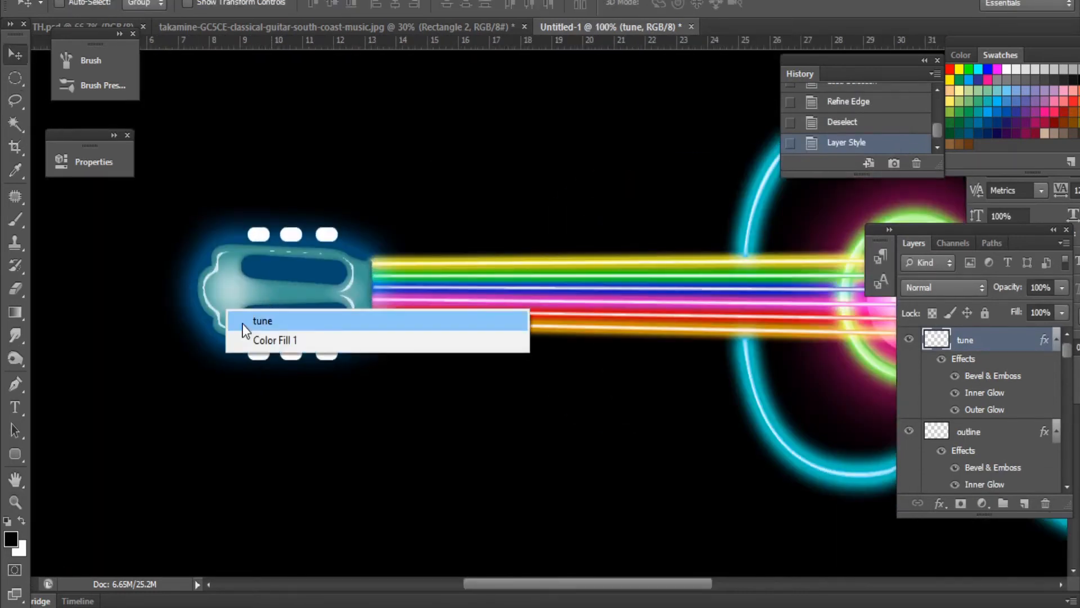
{"action": "left_click", "coordinate": [258, 316]}
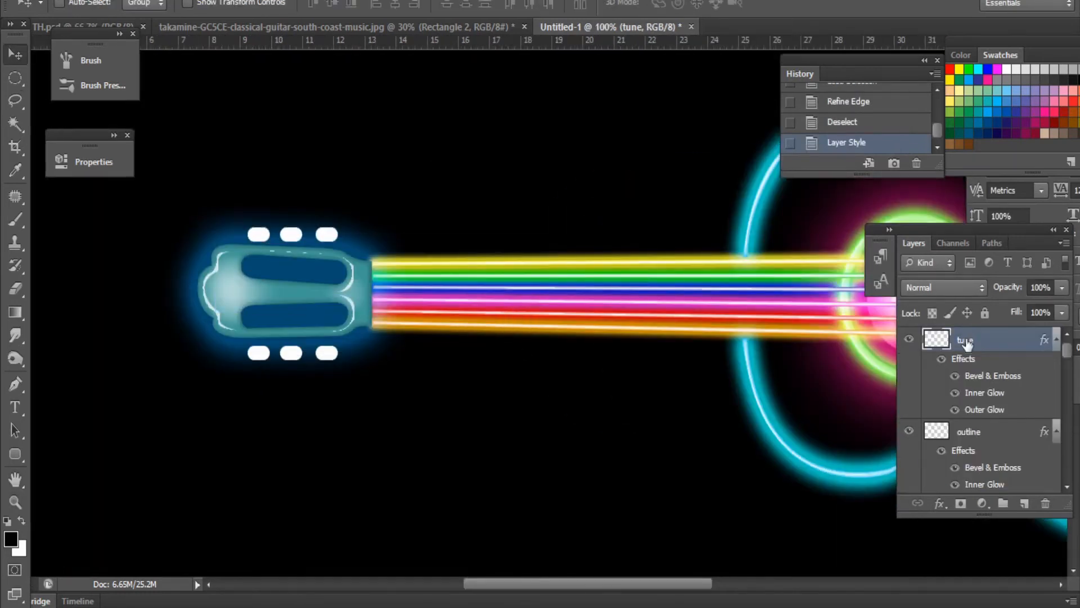
{"action": "double_click", "coordinate": [966, 342]}
{"action": "left_click", "coordinate": [461, 283]}
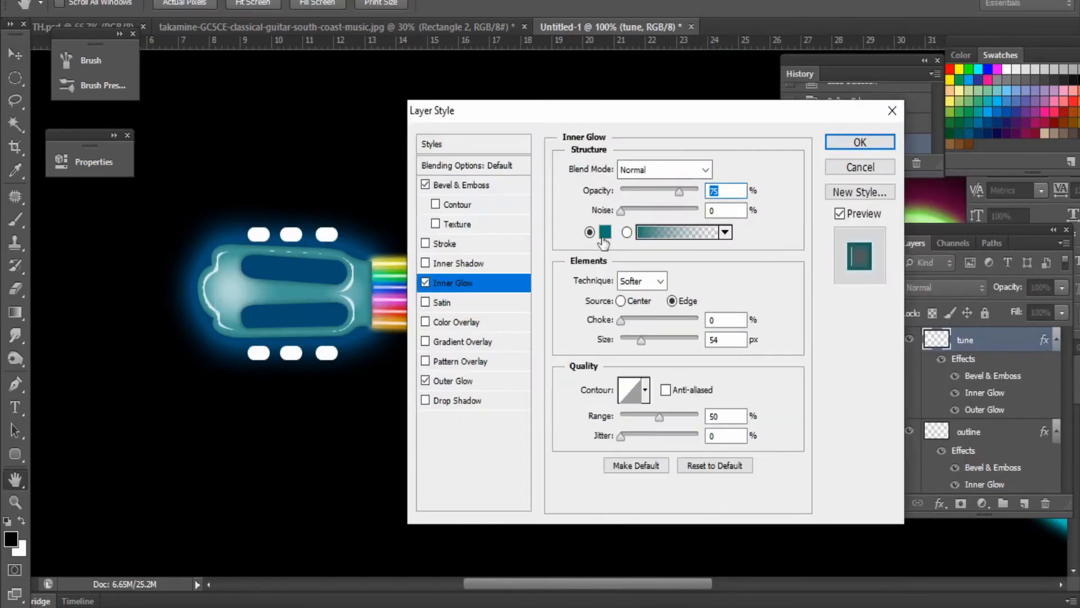
{"action": "left_click", "coordinate": [583, 230]}
{"action": "left_click", "coordinate": [601, 302]}
{"action": "left_click", "coordinate": [748, 260]}
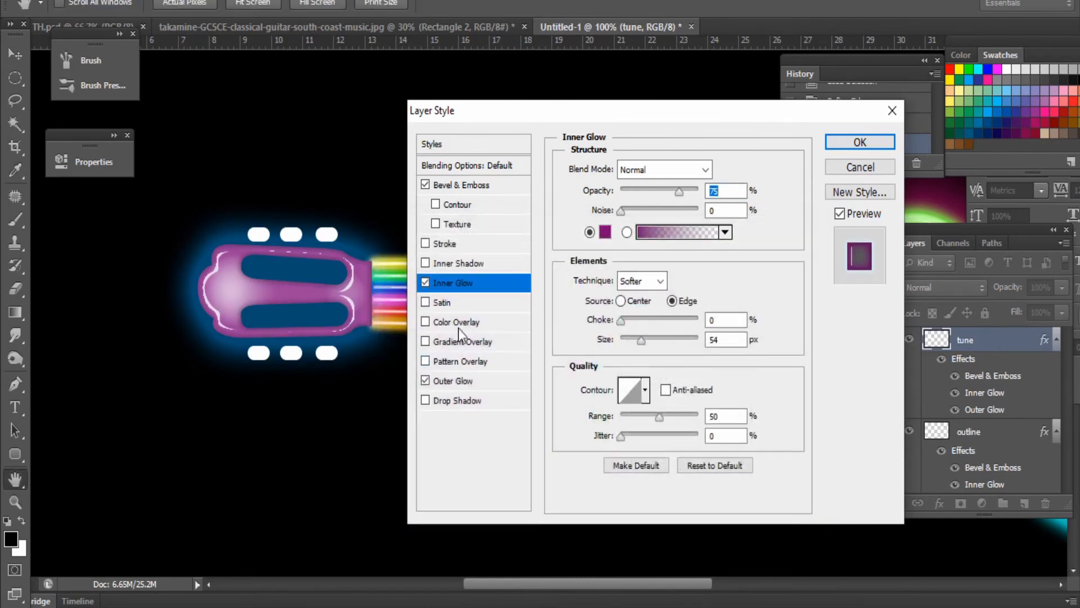
Step: Change the guitar head's Outer Glow to purple and apply the layer style
{"action": "left_click", "coordinate": [453, 380]}
{"action": "left_click", "coordinate": [605, 232]}
{"action": "left_click", "coordinate": [756, 258]}
{"action": "left_click", "coordinate": [849, 148]}
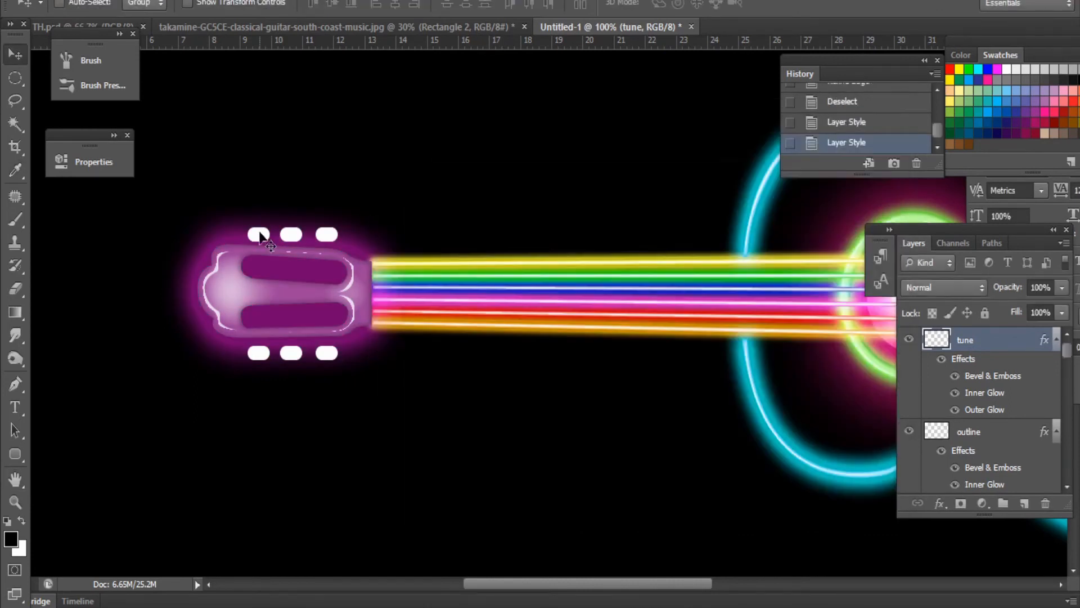
Step: Rasterize the first upper tuning peg, tune 1, and give it a yellow Inner Glow in Normal blend mode, 16 px in size
{"action": "right_click", "coordinate": [957, 339]}
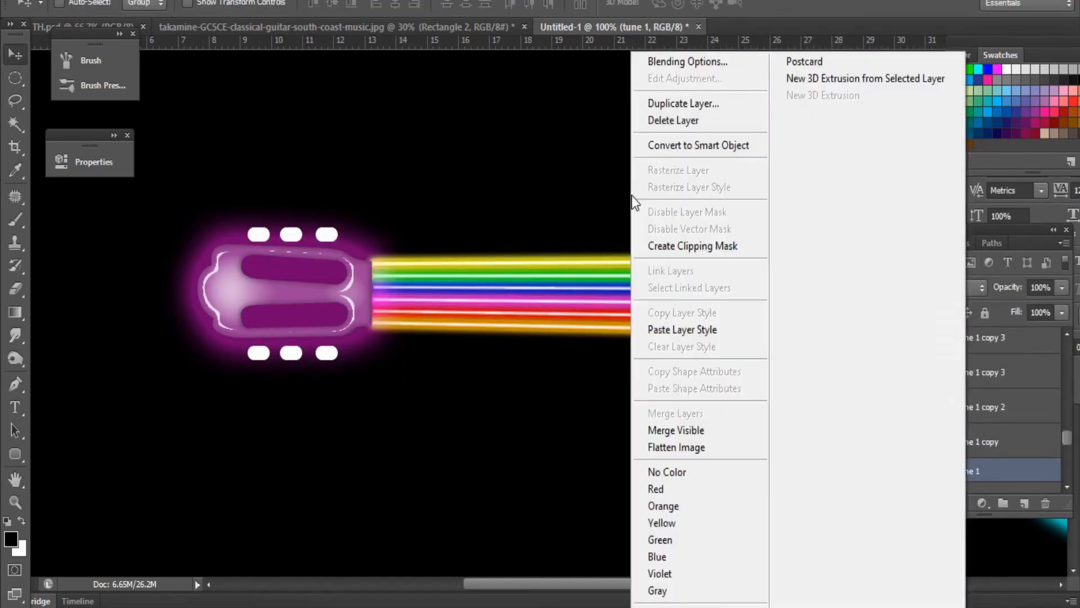
{"action": "left_click", "coordinate": [709, 60]}
{"action": "left_click", "coordinate": [458, 283]}
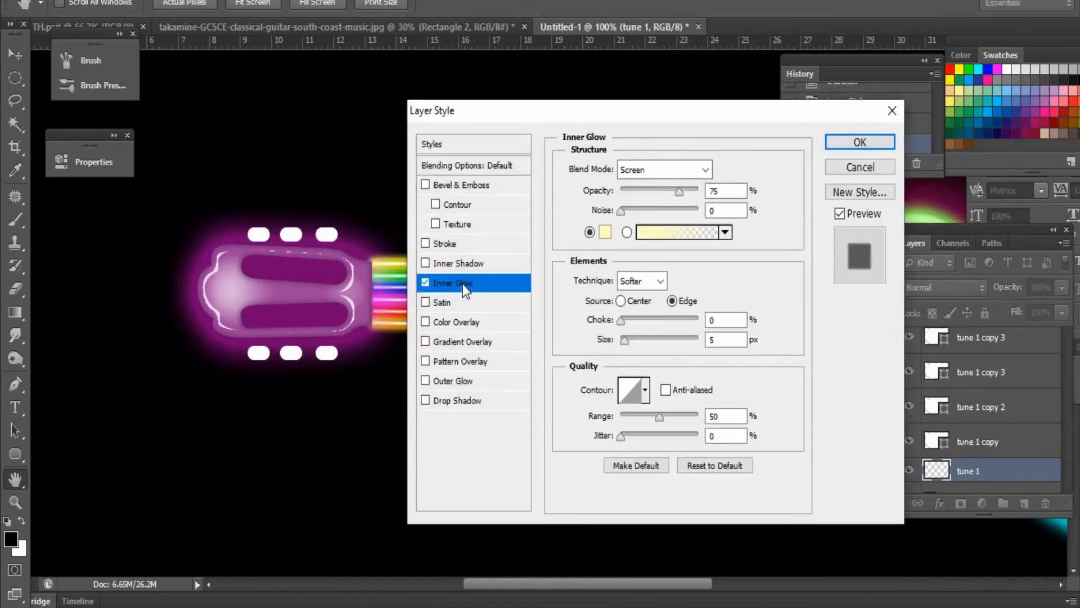
{"action": "left_click", "coordinate": [636, 231]}
{"action": "left_click", "coordinate": [601, 351]}
{"action": "left_click", "coordinate": [601, 458]}
{"action": "key", "text": "Return"}
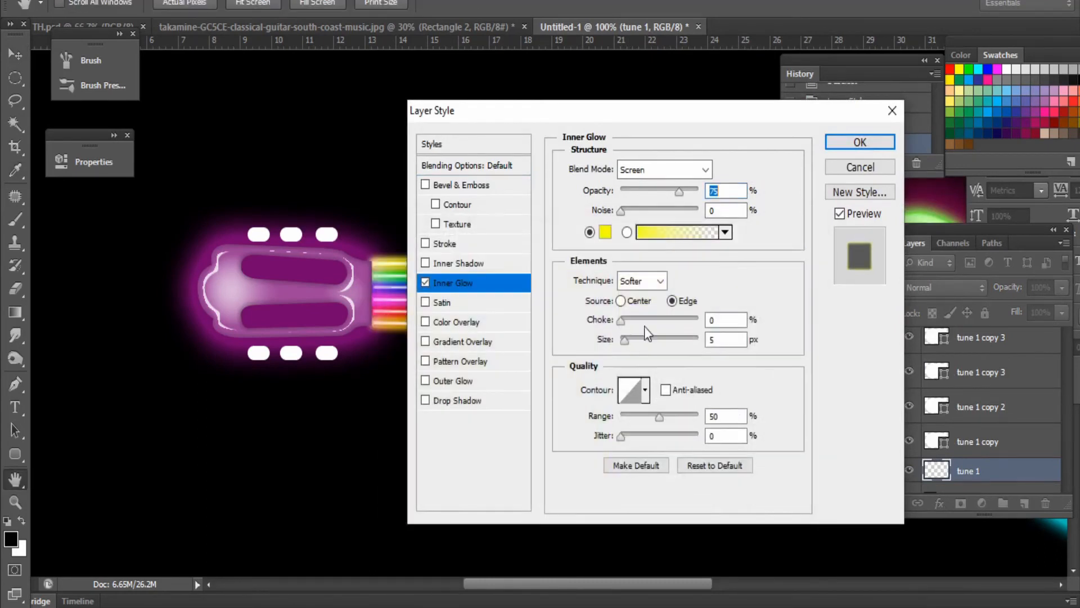
{"action": "left_click", "coordinate": [664, 169]}
{"action": "left_click", "coordinate": [647, 167]}
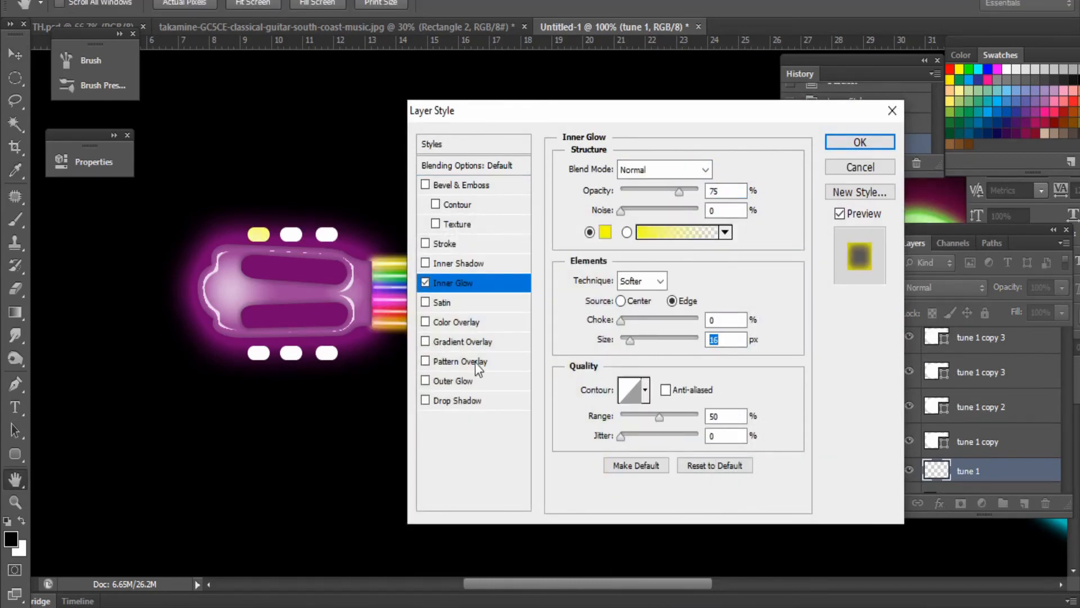
Step: Add a yellow Outer Glow with 10% spread and 18 px size plus a Bevel & Emboss to the tune 1 peg
{"action": "left_click", "coordinate": [453, 381]}
{"action": "left_click", "coordinate": [605, 232]}
{"action": "key", "text": "Return"}
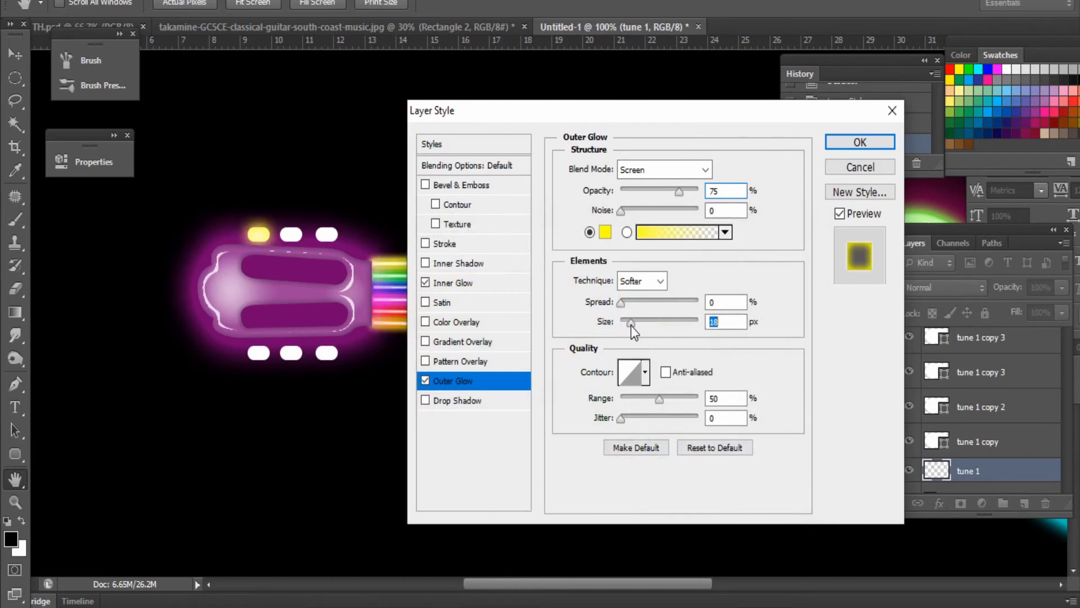
{"action": "left_click", "coordinate": [491, 188]}
{"action": "left_click", "coordinate": [453, 380]}
{"action": "left_click", "coordinate": [721, 304]}
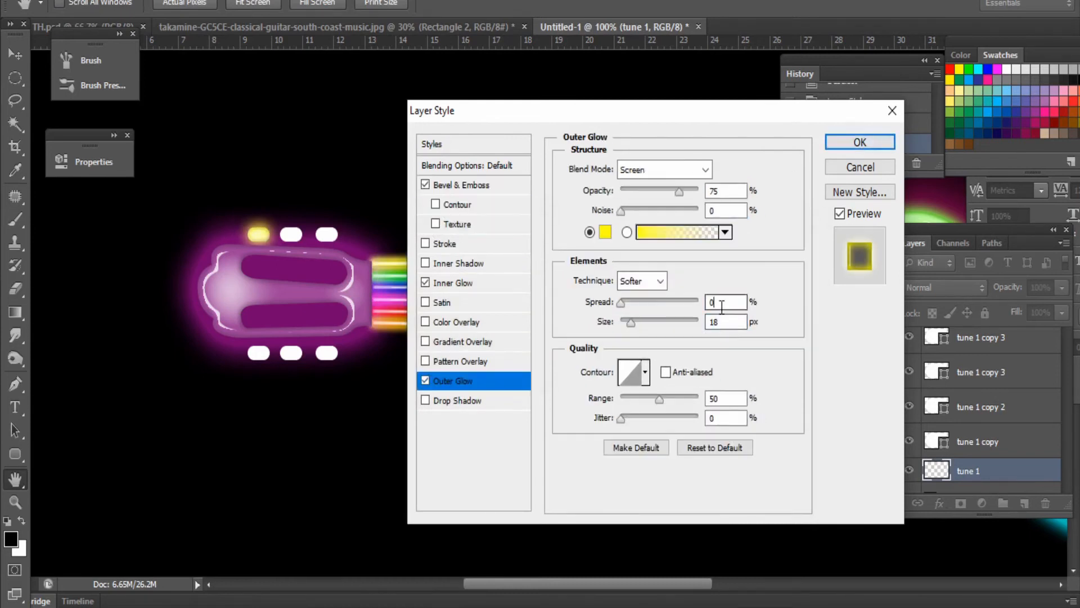
{"action": "left_click", "coordinate": [855, 142]}
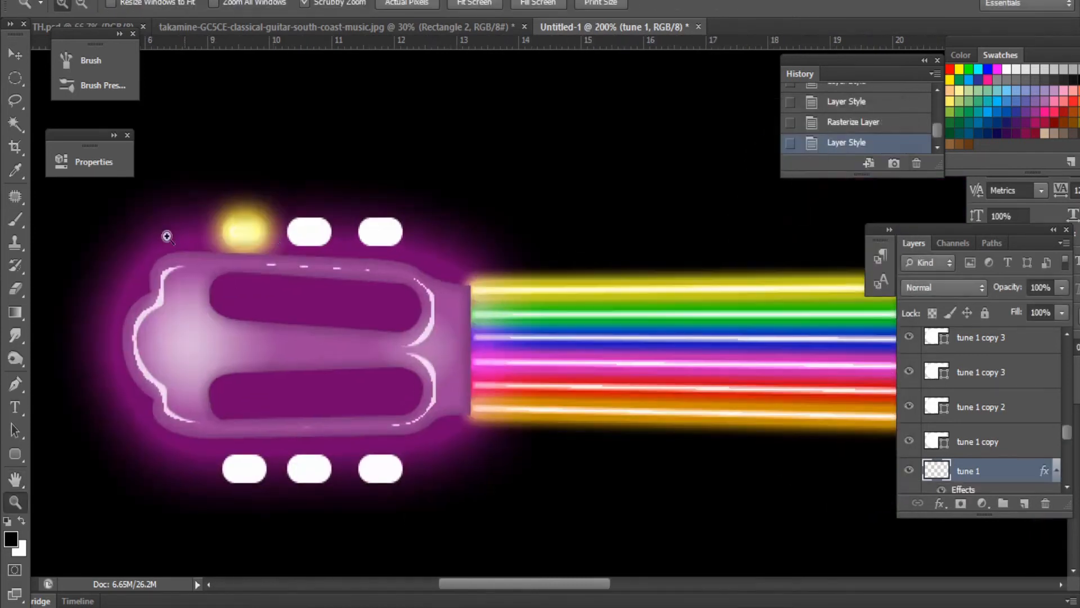
Step: Paste the yellow peg's layer style onto the third upper peg, tune 1 copy 2, and rasterize that layer
{"action": "left_click", "coordinate": [940, 360]}
{"action": "right_click", "coordinate": [978, 350]}
{"action": "left_click", "coordinate": [704, 331]}
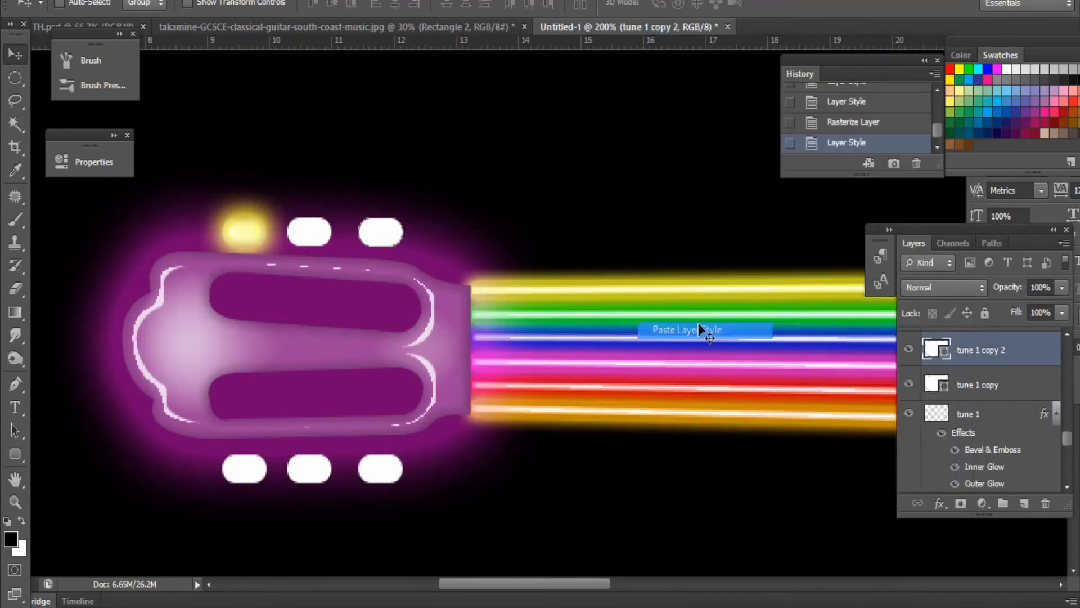
{"action": "right_click", "coordinate": [979, 350]}
{"action": "left_click", "coordinate": [695, 170]}
Step: Rasterize the middle upper peg, tune 1 copy, and paste the yellow peg's layer style onto it
{"action": "right_click", "coordinate": [307, 226]}
{"action": "left_click", "coordinate": [312, 231]}
{"action": "right_click", "coordinate": [979, 441]}
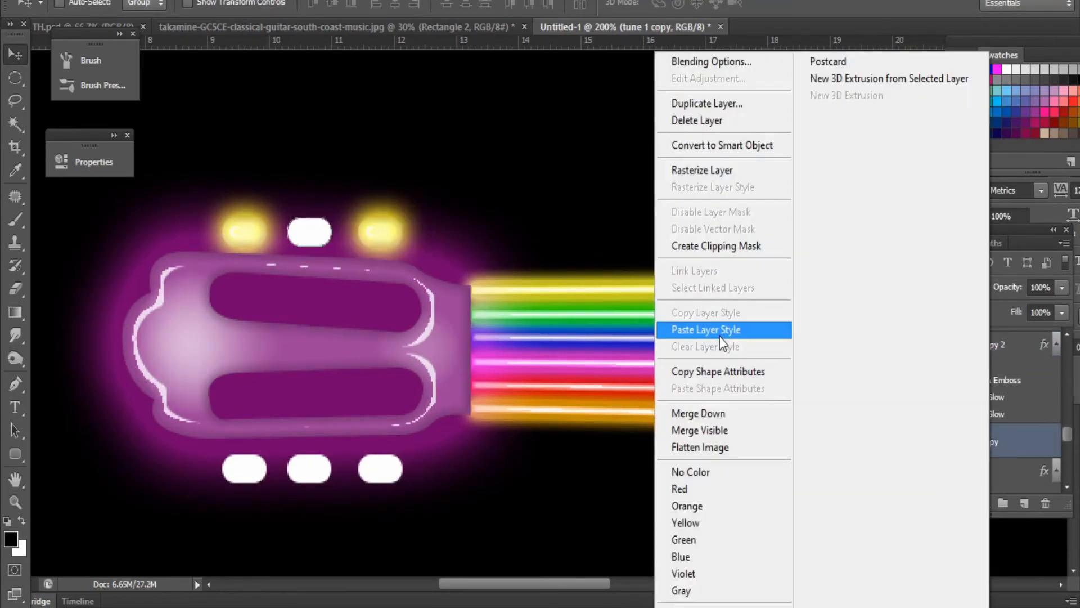
{"action": "left_click", "coordinate": [695, 170]}
{"action": "right_click", "coordinate": [979, 441]}
{"action": "left_click", "coordinate": [703, 331]}
Step: Change the middle upper peg's Inner Glow color to cyan
{"action": "right_click", "coordinate": [979, 413]}
{"action": "left_click", "coordinate": [735, 61]}
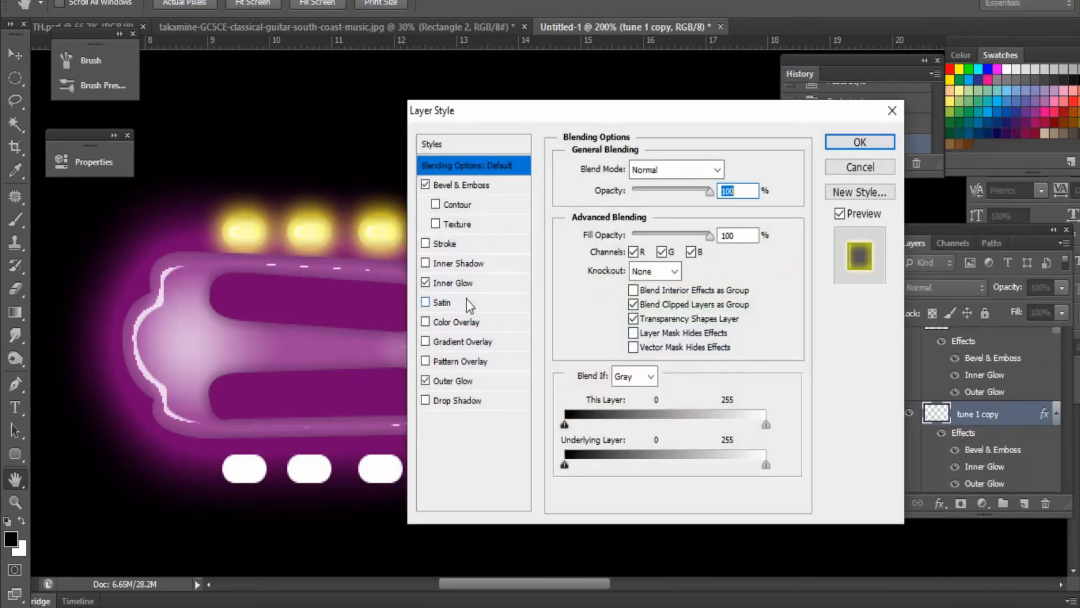
{"action": "left_click", "coordinate": [450, 283]}
{"action": "left_click", "coordinate": [653, 234]}
{"action": "left_click", "coordinate": [601, 381]}
{"action": "left_click", "coordinate": [781, 268]}
Step: Change the middle upper peg's Outer Glow to cyan and apply the layer style
{"action": "left_click", "coordinate": [453, 375]}
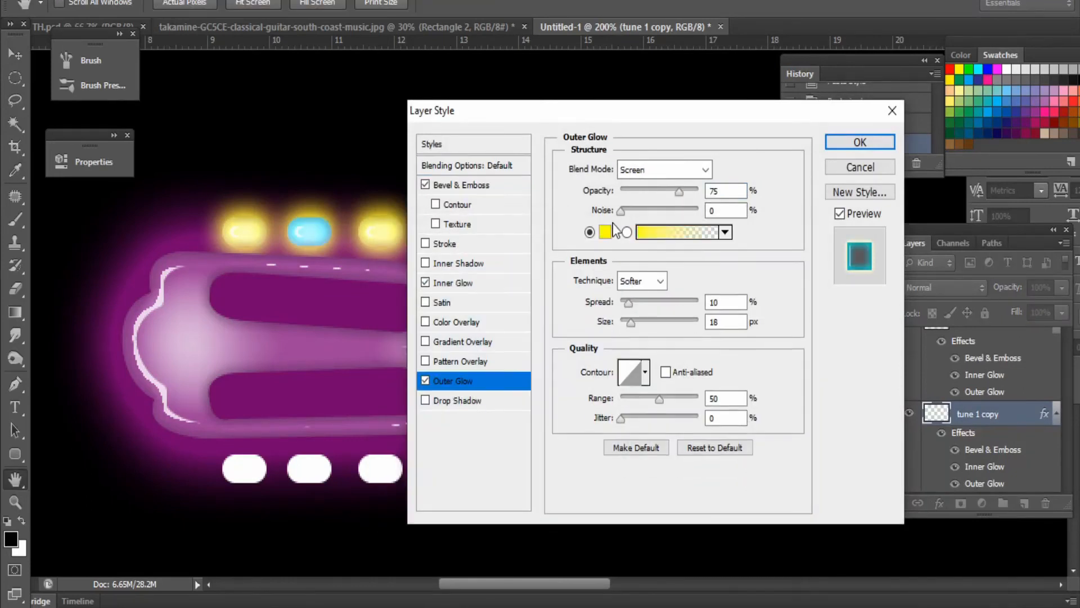
{"action": "left_click", "coordinate": [622, 231]}
{"action": "left_click", "coordinate": [601, 381]}
{"action": "left_click", "coordinate": [771, 255]}
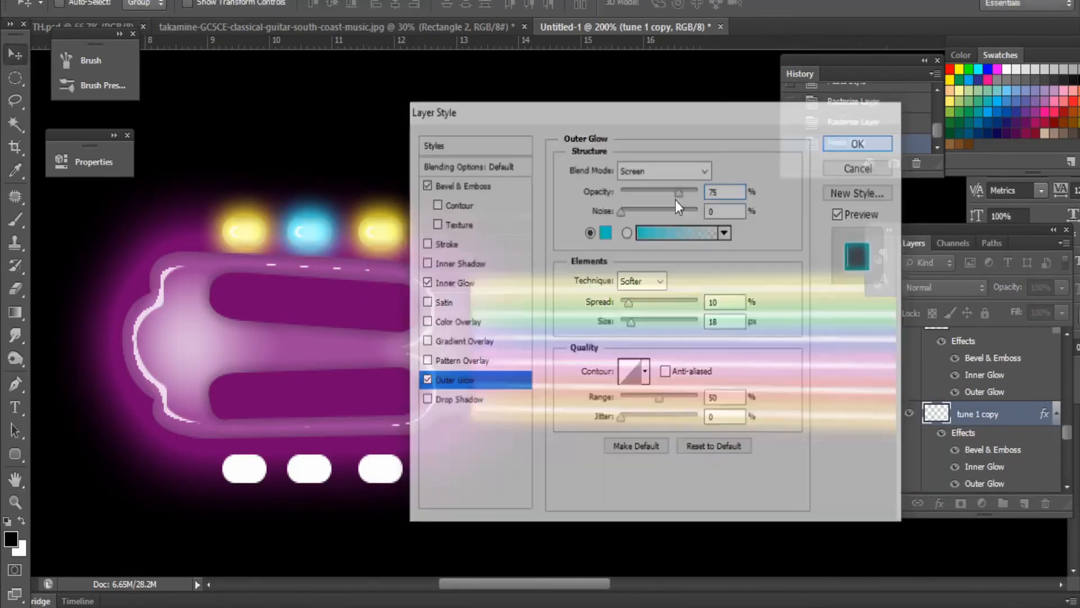
Step: Change the Inner Glow color of the third upper peg, tune 1 copy 2, to red
{"action": "right_click", "coordinate": [981, 350]}
{"action": "left_click", "coordinate": [706, 61]}
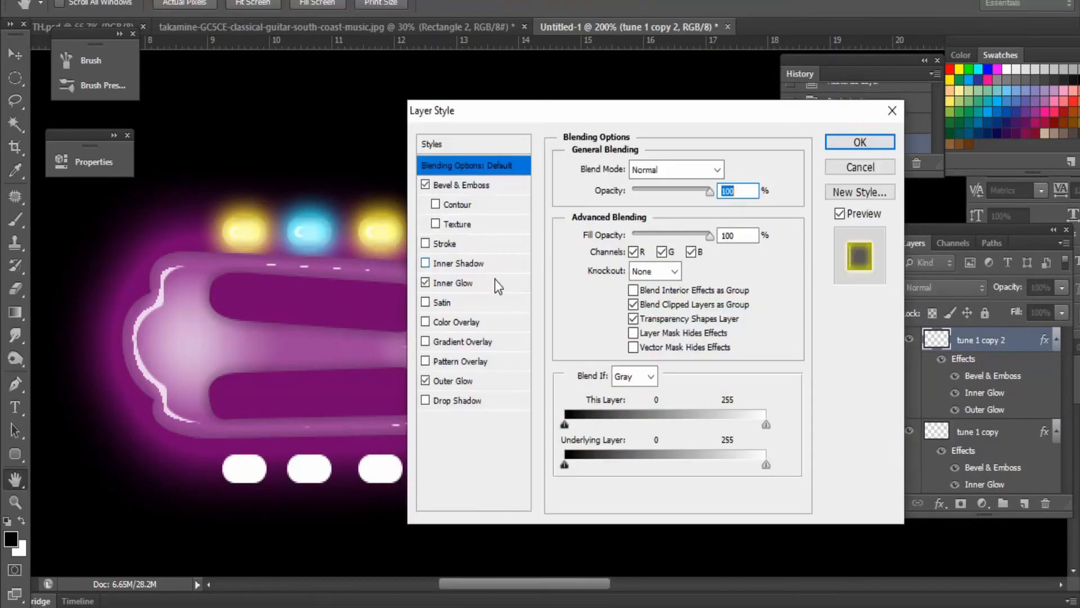
{"action": "left_click", "coordinate": [450, 279]}
{"action": "left_click", "coordinate": [653, 234]}
{"action": "left_click_drag", "start_coordinate": [605, 309], "coordinate": [601, 270]}
{"action": "left_click", "coordinate": [743, 267]}
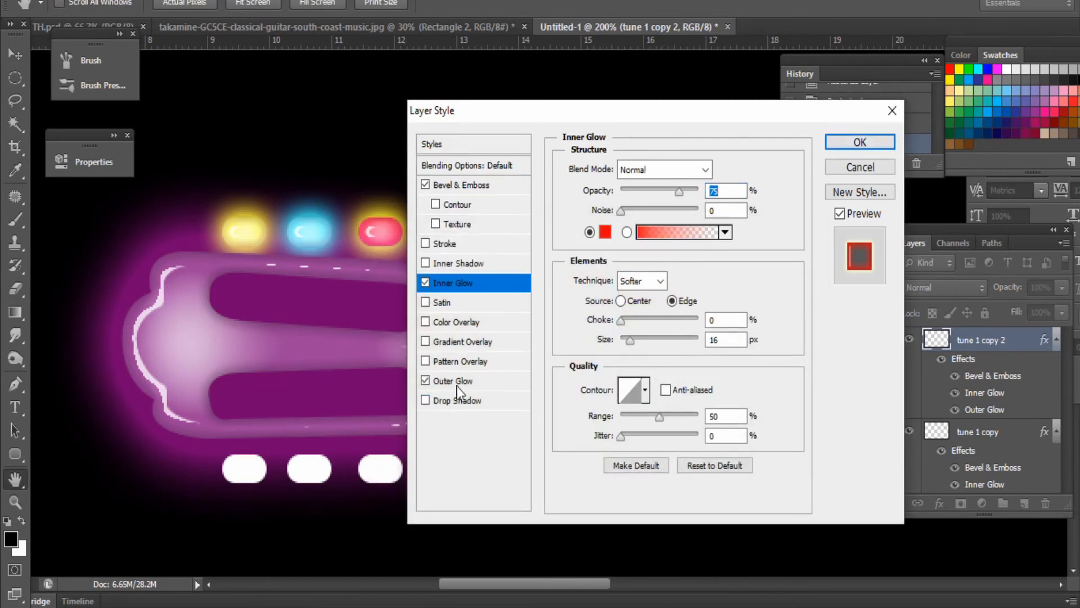
Step: Change the third upper peg's Outer Glow to red and apply the layer style
{"action": "left_click", "coordinate": [453, 376]}
{"action": "left_click", "coordinate": [622, 231]}
{"action": "left_click_drag", "start_coordinate": [602, 309], "coordinate": [601, 270]}
{"action": "left_click", "coordinate": [756, 257]}
{"action": "left_click", "coordinate": [860, 141]}
Step: Copy the red peg's layer style and paste it onto the lower peg nearest the strings
{"action": "right_click", "coordinate": [370, 233]}
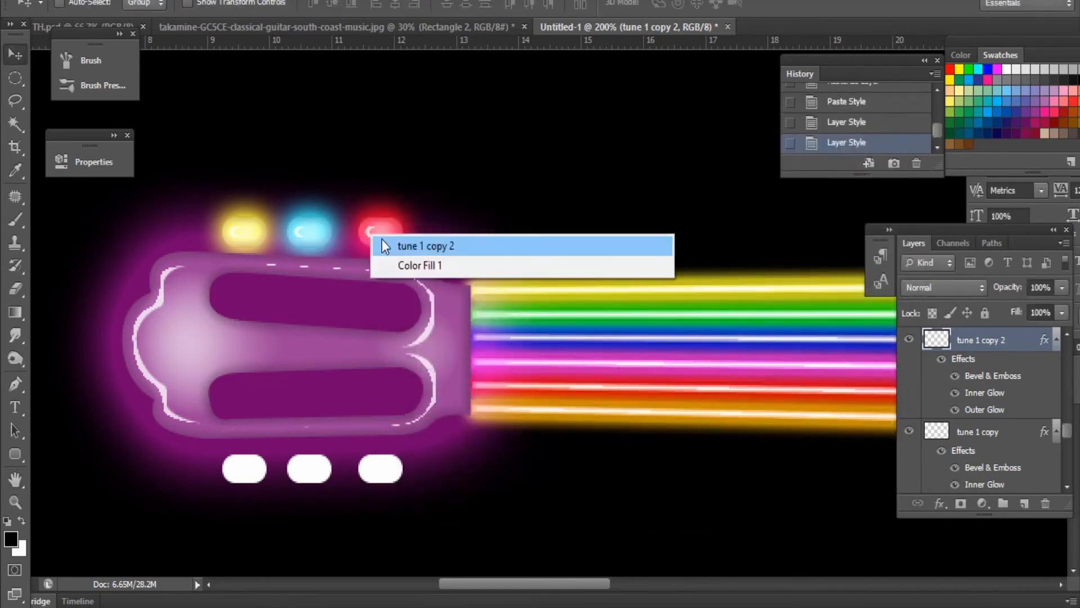
{"action": "left_click", "coordinate": [382, 242]}
{"action": "right_click", "coordinate": [964, 339]}
{"action": "left_click", "coordinate": [715, 313]}
{"action": "right_click", "coordinate": [380, 467]}
{"action": "left_click", "coordinate": [394, 473]}
{"action": "right_click", "coordinate": [1005, 346]}
{"action": "left_click", "coordinate": [721, 330]}
Step: Rasterize the middle lower peg's layer and paste the red layer style onto it
{"action": "right_click", "coordinate": [307, 477]}
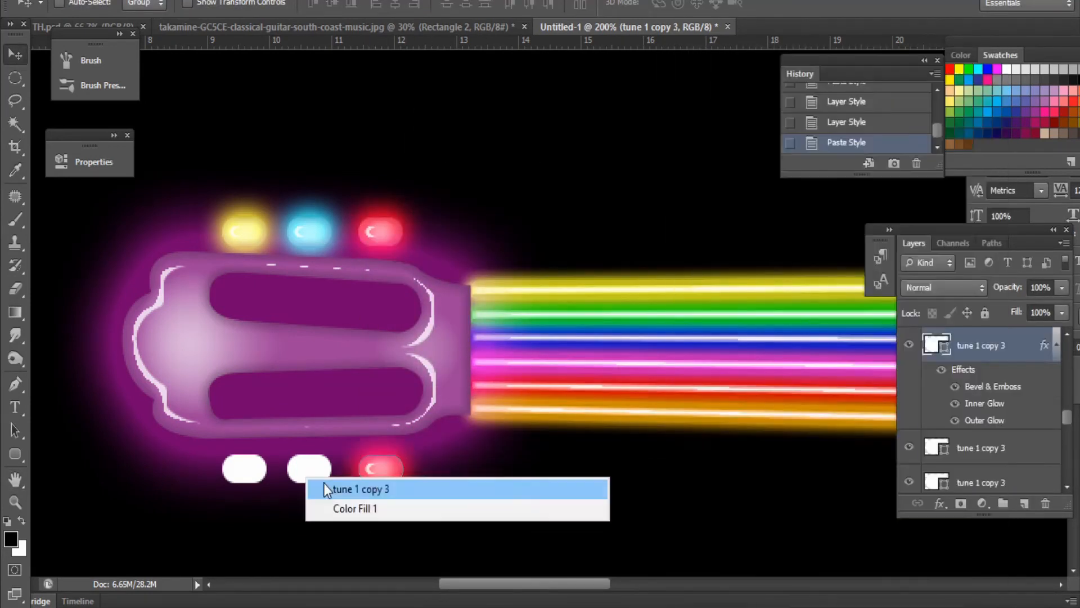
{"action": "left_click", "coordinate": [323, 485]}
{"action": "right_click", "coordinate": [998, 441]}
{"action": "left_click", "coordinate": [717, 169]}
{"action": "right_click", "coordinate": [954, 433]}
{"action": "left_click", "coordinate": [667, 329]}
Step: Rasterize the layers of the two outer lower pegs and paste the red layer style onto the one farthest from the strings
{"action": "right_click", "coordinate": [980, 349]}
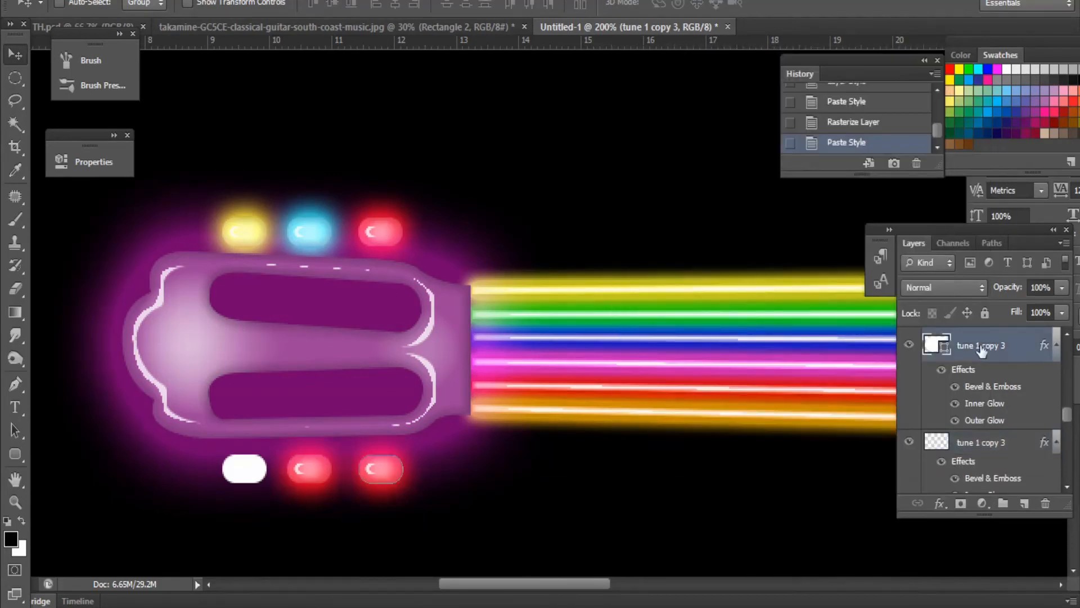
{"action": "left_click", "coordinate": [700, 171]}
{"action": "scroll", "coordinate": [923, 450], "scroll_direction": "down", "scroll_amount": 1}
{"action": "right_click", "coordinate": [945, 470]}
{"action": "left_click", "coordinate": [673, 171]}
{"action": "right_click", "coordinate": [967, 471]}
{"action": "left_click", "coordinate": [646, 328]}
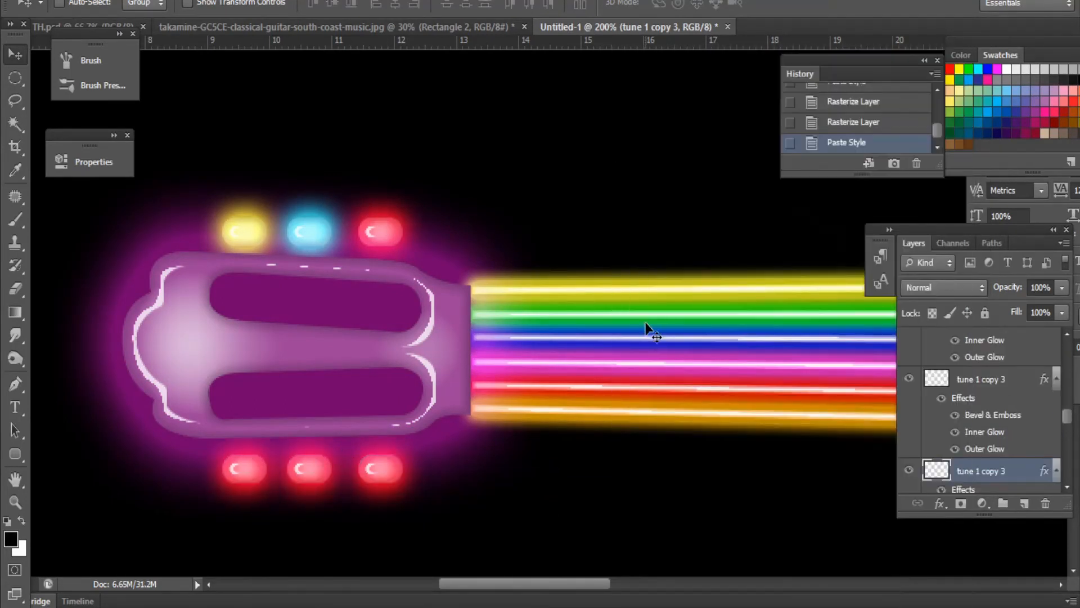
Step: Select all the string layers together and slightly reduce their combined height with Free Transform
{"action": "right_click", "coordinate": [642, 324]}
{"action": "left_click", "coordinate": [644, 346]}
{"action": "right_click", "coordinate": [642, 342]}
{"action": "left_click", "coordinate": [656, 351]}
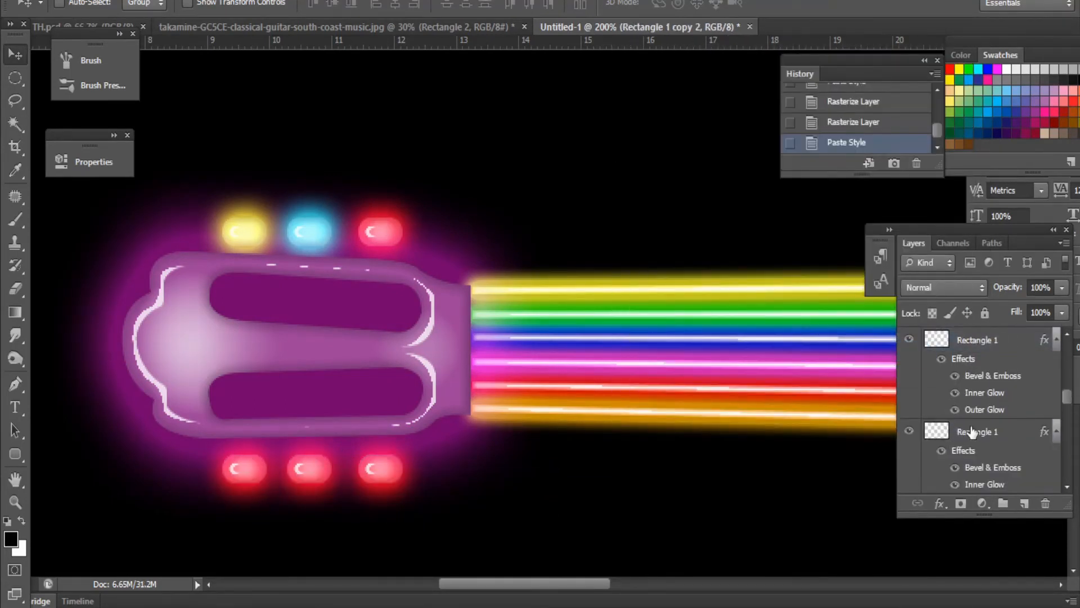
{"action": "scroll", "coordinate": [967, 449], "scroll_direction": "down", "scroll_amount": 1}
{"action": "left_click", "coordinate": [973, 433]}
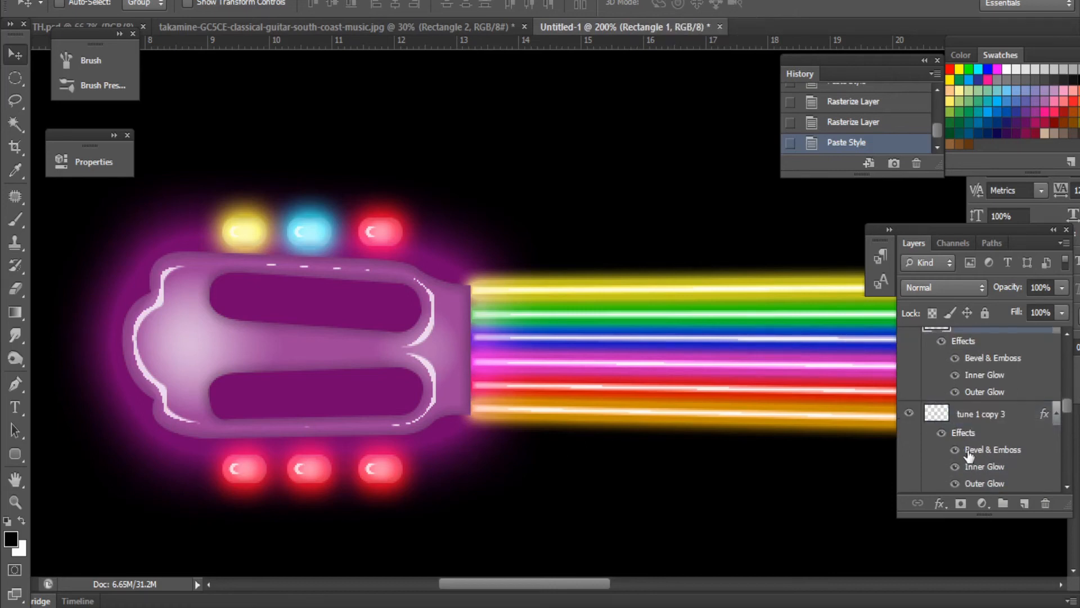
{"action": "scroll", "coordinate": [985, 431], "scroll_direction": "up", "scroll_amount": 4}
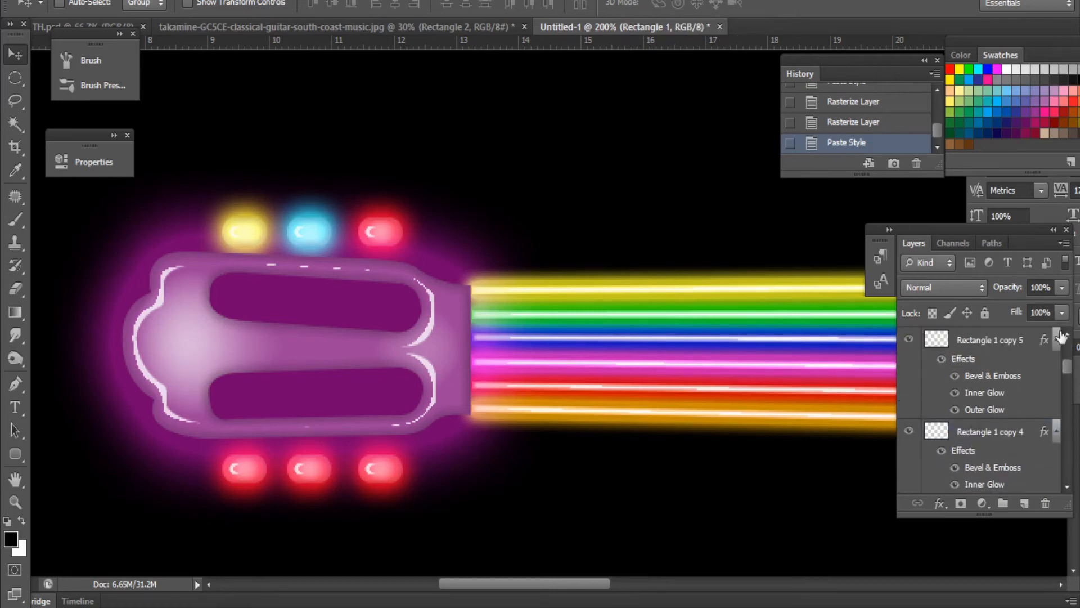
{"action": "left_click", "coordinate": [982, 437]}
{"action": "key", "text": "ctrl+t"}
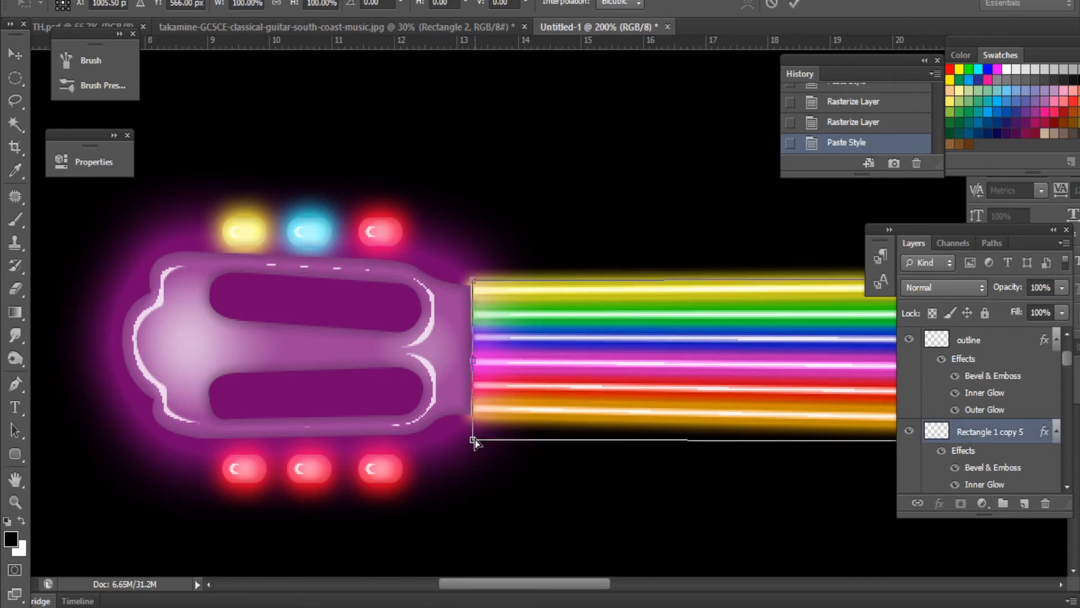
{"action": "left_click_drag", "start_coordinate": [474, 440], "coordinate": [474, 434]}
{"action": "key", "text": "Return"}
Step: Load the circle layer's shape inside the sound hole as a selection and feather it
{"action": "key", "text": "ctrl+0"}
{"action": "key", "text": "z"}
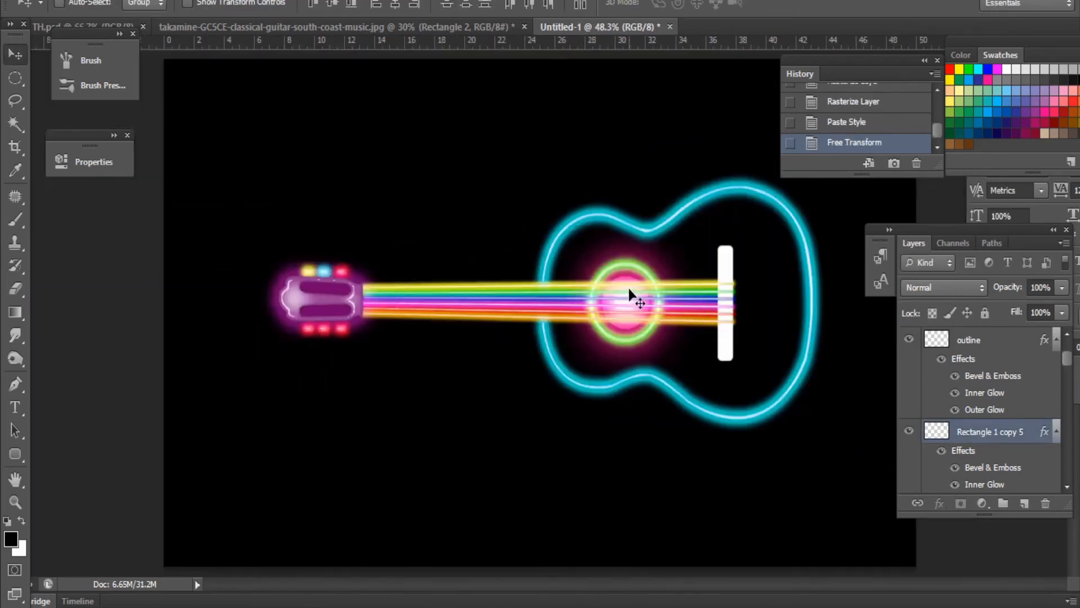
{"action": "left_click", "coordinate": [628, 285]}
{"action": "left_click", "coordinate": [13, 77]}
{"action": "left_click", "coordinate": [936, 414], "text": "ctrl"}
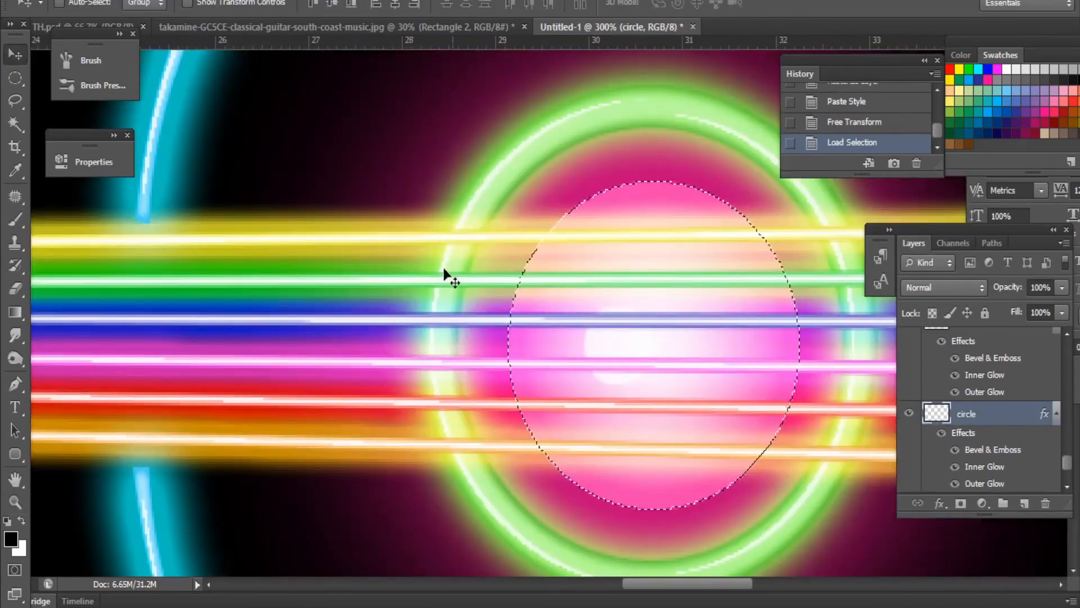
{"action": "right_click", "coordinate": [445, 276]}
{"action": "left_click", "coordinate": [502, 208]}
{"action": "key", "text": "Return"}
Step: Invert the feathered selection, then clear the circle layer's edge three times and deselect
{"action": "key", "text": "ctrl+shift+i"}
{"action": "key", "text": "Delete"}
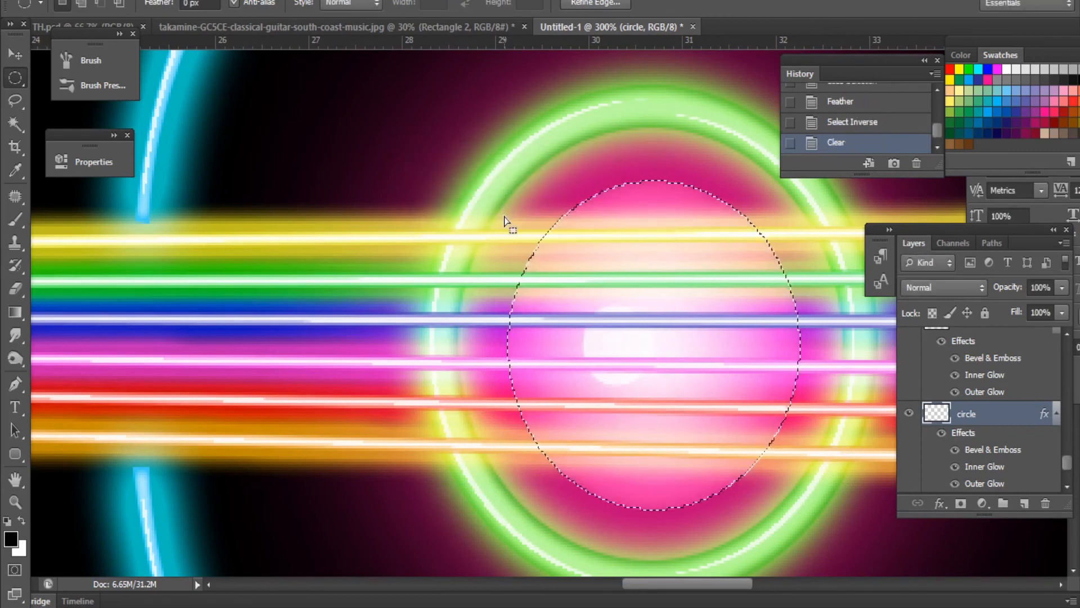
{"action": "key", "text": "Delete"}
{"action": "key", "text": "Delete"}
{"action": "key", "text": "ctrl+0"}
{"action": "key", "text": "v"}
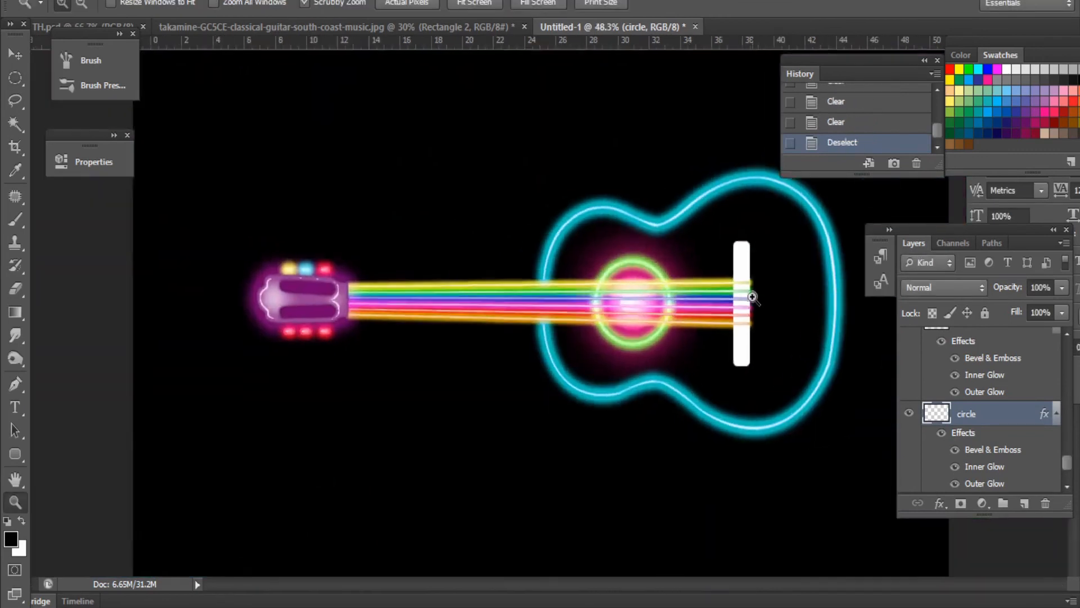
Step: Select the white bridge's layer, Rounded Rectangle 1, and open its layer style settings
{"action": "key", "text": "ctrl+1"}
{"action": "right_click", "coordinate": [619, 240]}
{"action": "left_click", "coordinate": [630, 249]}
{"action": "right_click", "coordinate": [631, 249]}
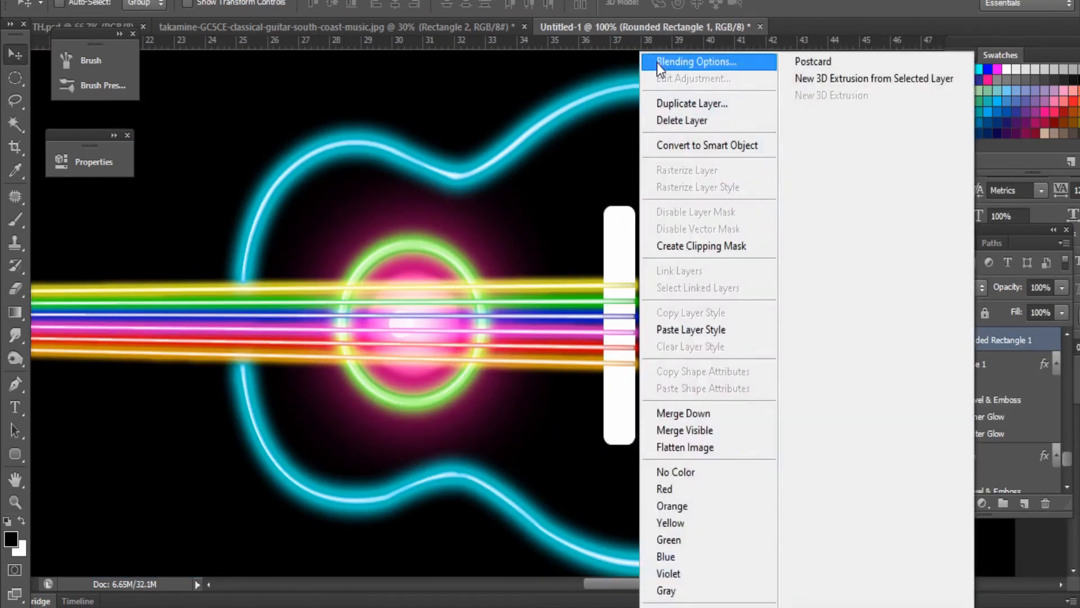
{"action": "left_click", "coordinate": [661, 67]}
{"action": "left_click_drag", "start_coordinate": [751, 93], "coordinate": [853, 88]}
Step: Add a green inner glow in Normal blend mode to the white bridge and increase the glow's size
{"action": "left_click_drag", "start_coordinate": [658, 251], "coordinate": [438, 251]}
{"action": "left_click", "coordinate": [768, 257]}
{"action": "left_click", "coordinate": [976, 144]}
{"action": "left_click", "coordinate": [951, 163]}
{"action": "left_click", "coordinate": [919, 206]}
{"action": "left_click_drag", "start_coordinate": [603, 349], "coordinate": [603, 324]}
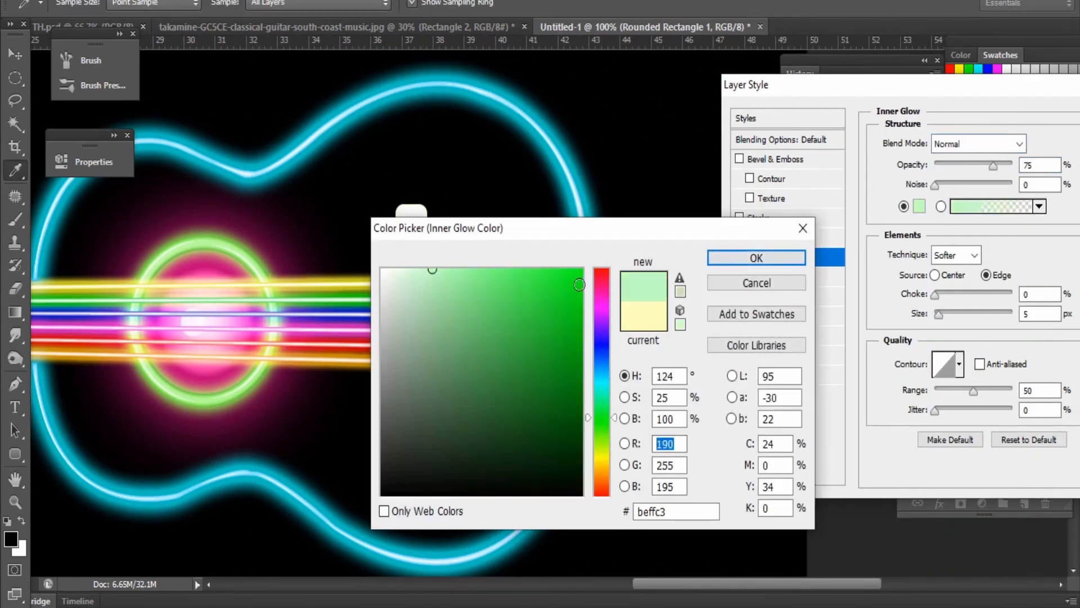
{"action": "left_click", "coordinate": [760, 254]}
{"action": "left_click_drag", "start_coordinate": [937, 312], "coordinate": [949, 313]}
Step: Add a green outer glow and a Bevel & Emboss to the bridge, and apply the layer style
{"action": "left_click", "coordinate": [767, 355]}
{"action": "left_click", "coordinate": [919, 206]}
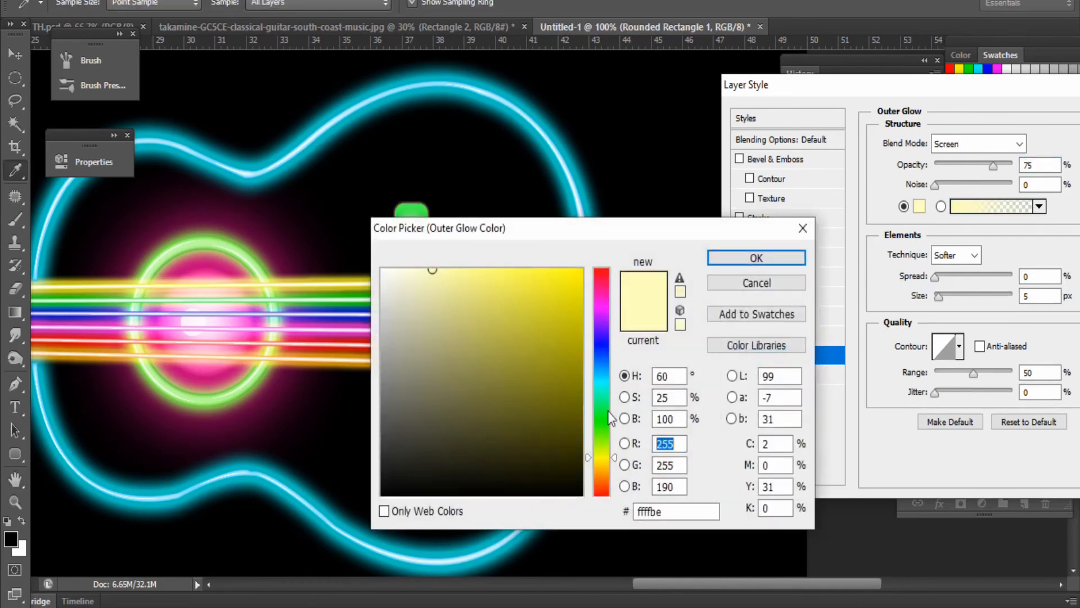
{"action": "left_click_drag", "start_coordinate": [603, 348], "coordinate": [603, 323]}
{"action": "left_click", "coordinate": [760, 254]}
{"action": "left_click", "coordinate": [775, 159]}
{"action": "left_click_drag", "start_coordinate": [926, 87], "coordinate": [642, 112]}
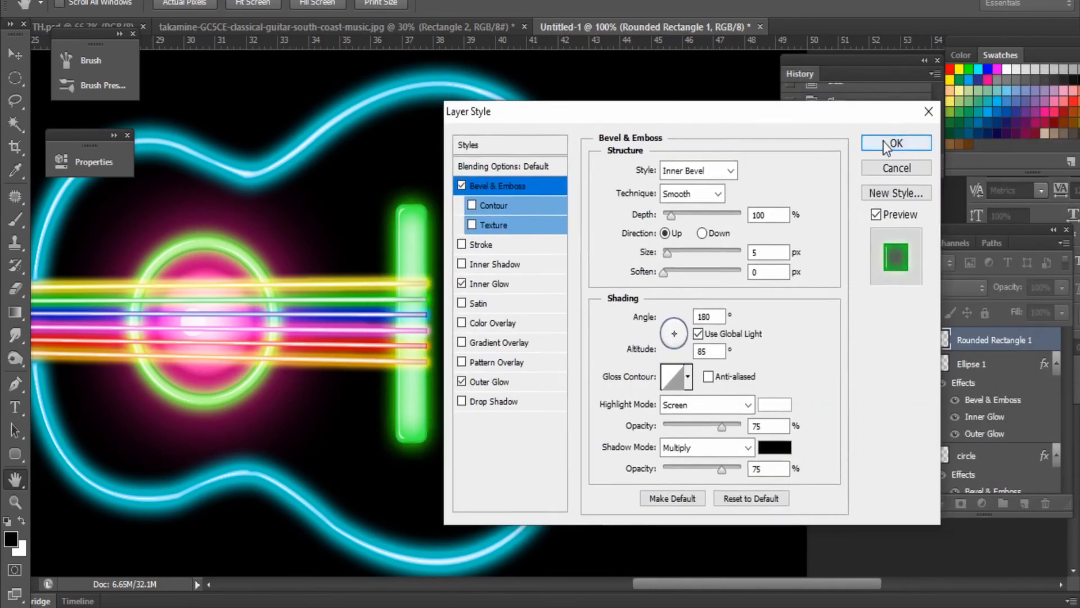
{"action": "left_click", "coordinate": [887, 145]}
{"action": "key", "text": "ctrl+0"}
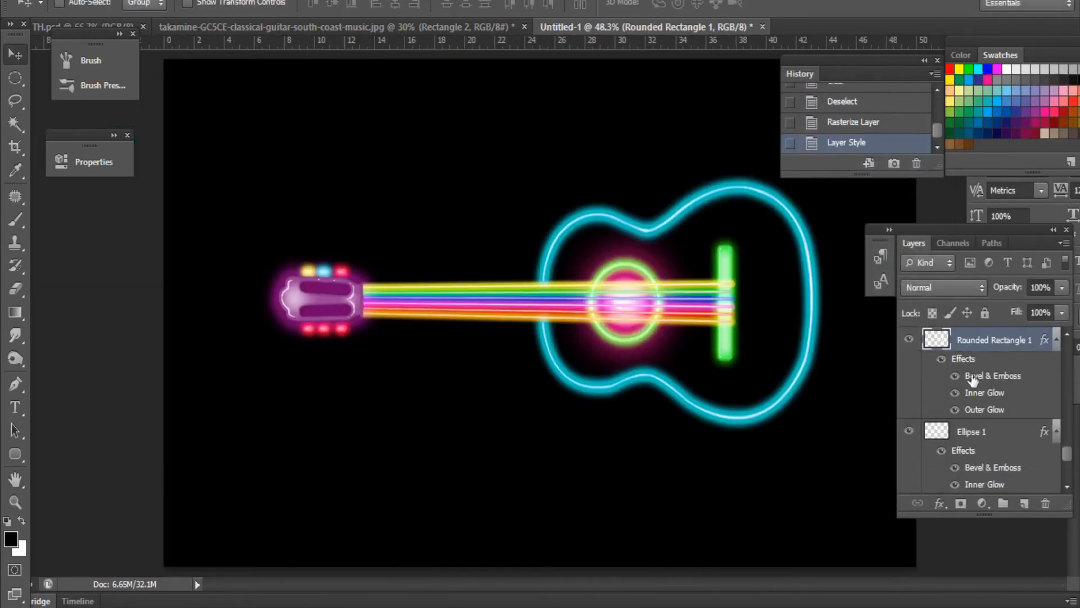
Step: Copy the layer style of the upper blue tuning peg and paste it onto the lower middle peg
{"action": "scroll", "coordinate": [973, 380], "scroll_direction": "down", "scroll_amount": 5}
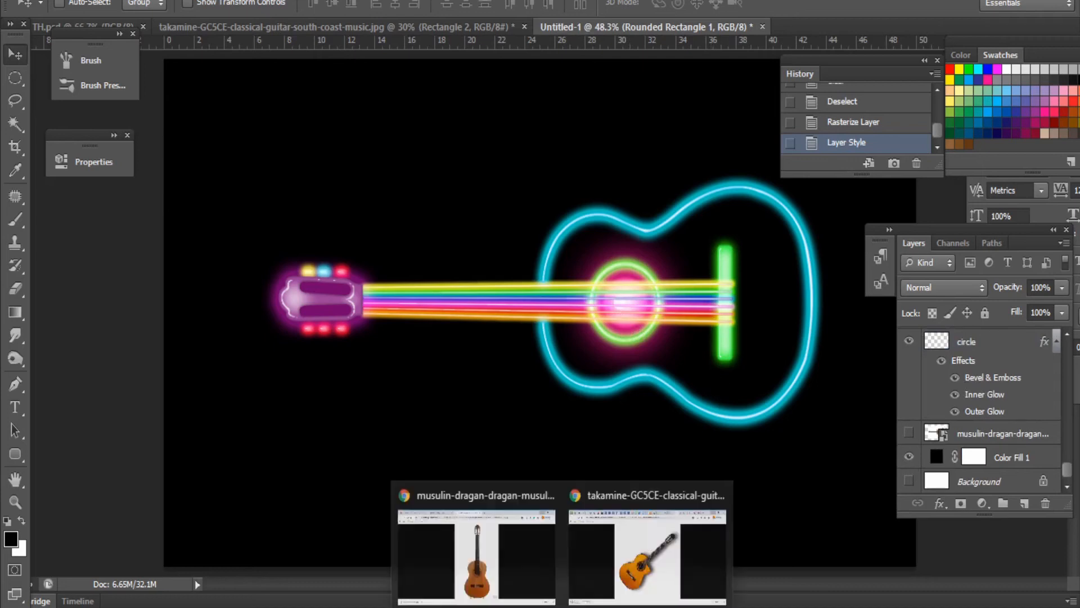
{"action": "key", "text": "z"}
{"action": "left_click", "coordinate": [307, 324]}
{"action": "key", "text": "v"}
{"action": "left_click", "coordinate": [327, 218], "text": "ctrl"}
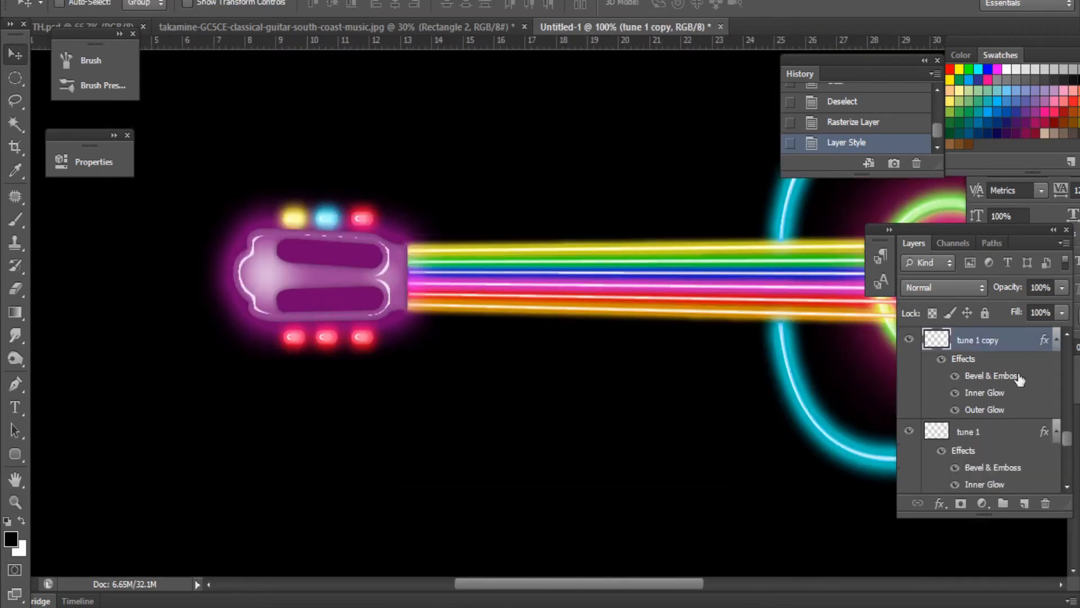
{"action": "right_click", "coordinate": [990, 341]}
{"action": "left_click", "coordinate": [701, 312]}
{"action": "right_click", "coordinate": [319, 337]}
{"action": "left_click", "coordinate": [362, 350]}
{"action": "right_click", "coordinate": [962, 340]}
{"action": "left_click", "coordinate": [675, 329]}
Step: Copy the upper yellow tuning peg's layer style and paste it onto the lower peg at the headstock's far end
{"action": "right_click", "coordinate": [291, 215]}
{"action": "left_click", "coordinate": [315, 227]}
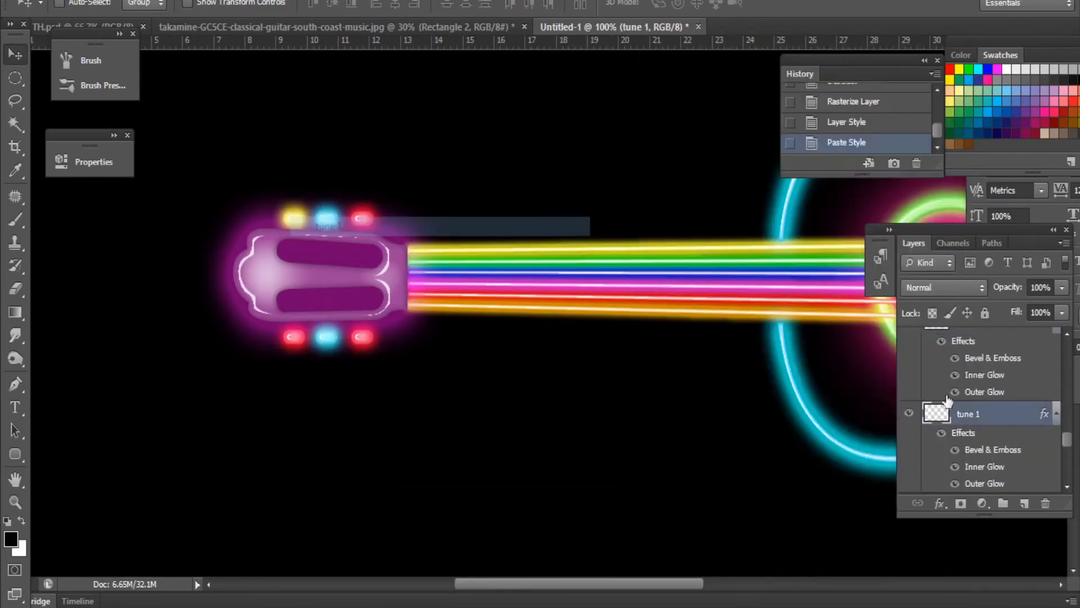
{"action": "right_click", "coordinate": [999, 412]}
{"action": "left_click", "coordinate": [703, 313]}
{"action": "right_click", "coordinate": [292, 338]}
{"action": "left_click", "coordinate": [315, 352]}
{"action": "right_click", "coordinate": [962, 339]}
{"action": "left_click", "coordinate": [675, 330]}
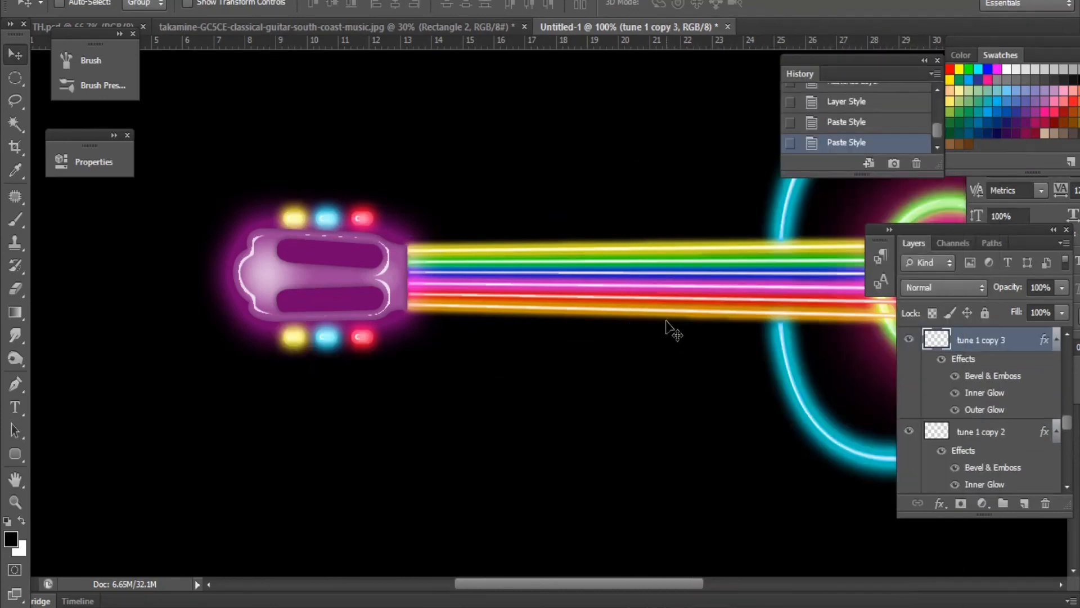
Step: Copy the selected treble clef from the music-note image onto its own layer and bring it into the guitar document
{"action": "key", "text": "ctrl+minus"}
{"action": "key", "text": "ctrl+minus"}
{"action": "key", "text": "ctrl+minus"}
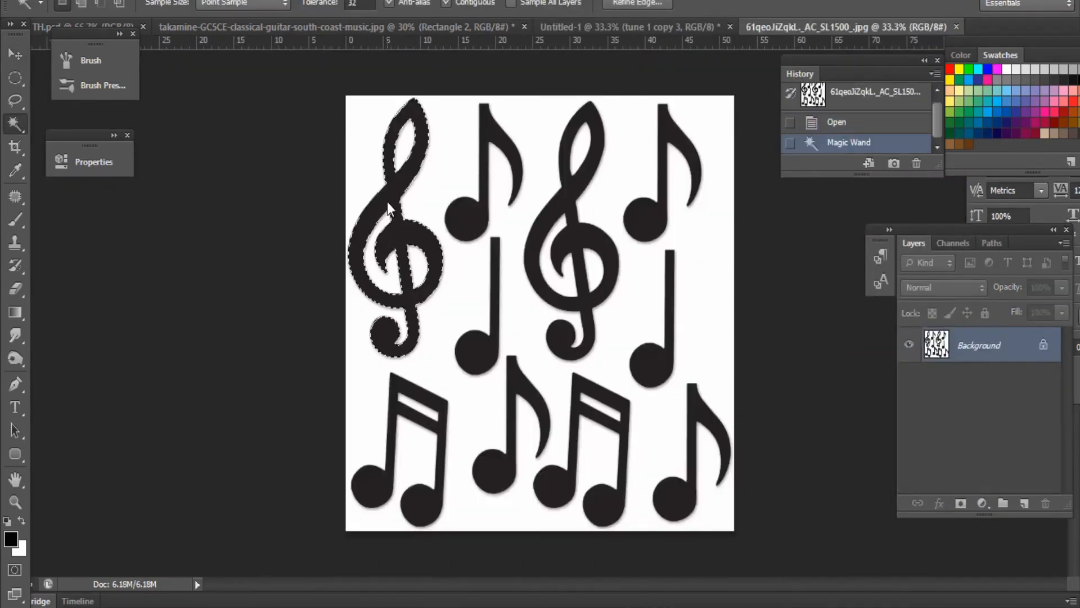
{"action": "key", "text": "ctrl+j"}
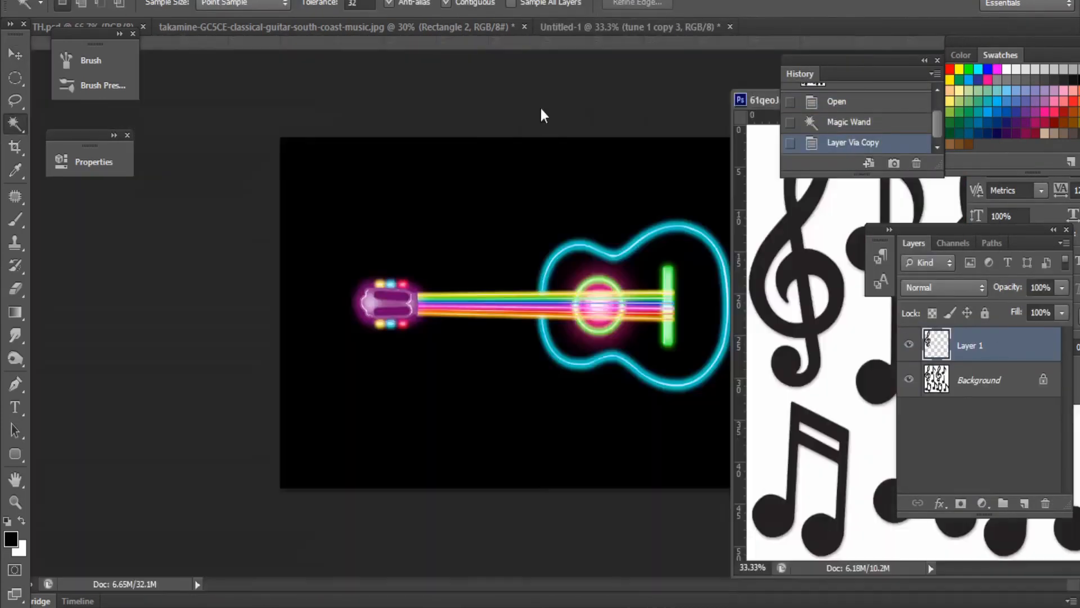
{"action": "left_click_drag", "start_coordinate": [539, 106], "coordinate": [467, 239]}
Step: Scale the treble clef to about 27%, rotate it -15°, and place it above the headstock
{"action": "key", "text": "ctrl+t"}
{"action": "left_click_drag", "start_coordinate": [498, 371], "coordinate": [454, 251]}
{"action": "left_click_drag", "start_coordinate": [441, 197], "coordinate": [419, 228]}
{"action": "left_click_drag", "start_coordinate": [450, 298], "coordinate": [397, 222]}
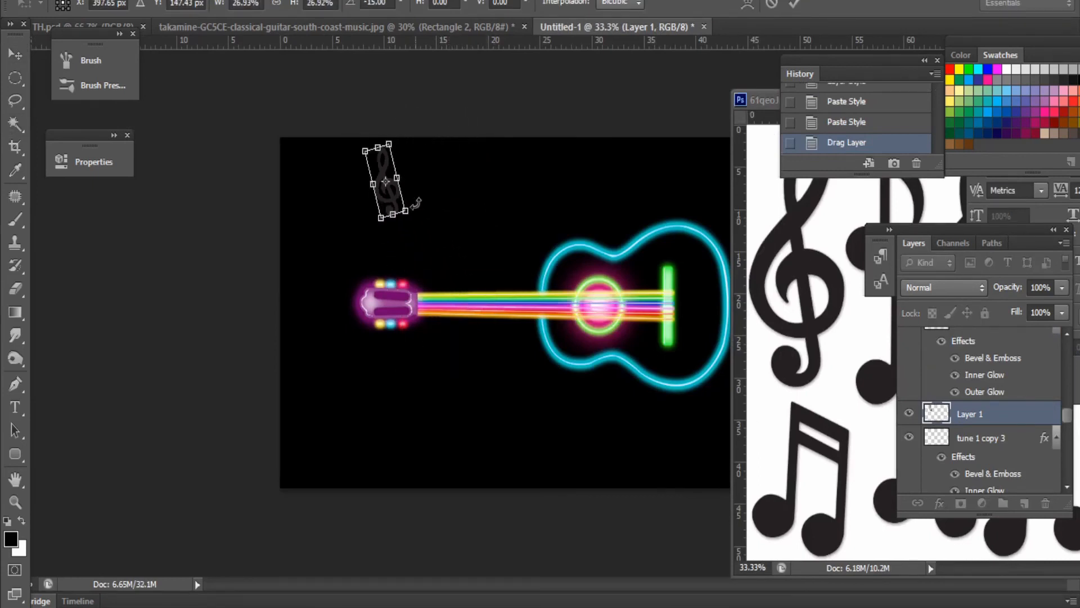
{"action": "key", "text": "Return"}
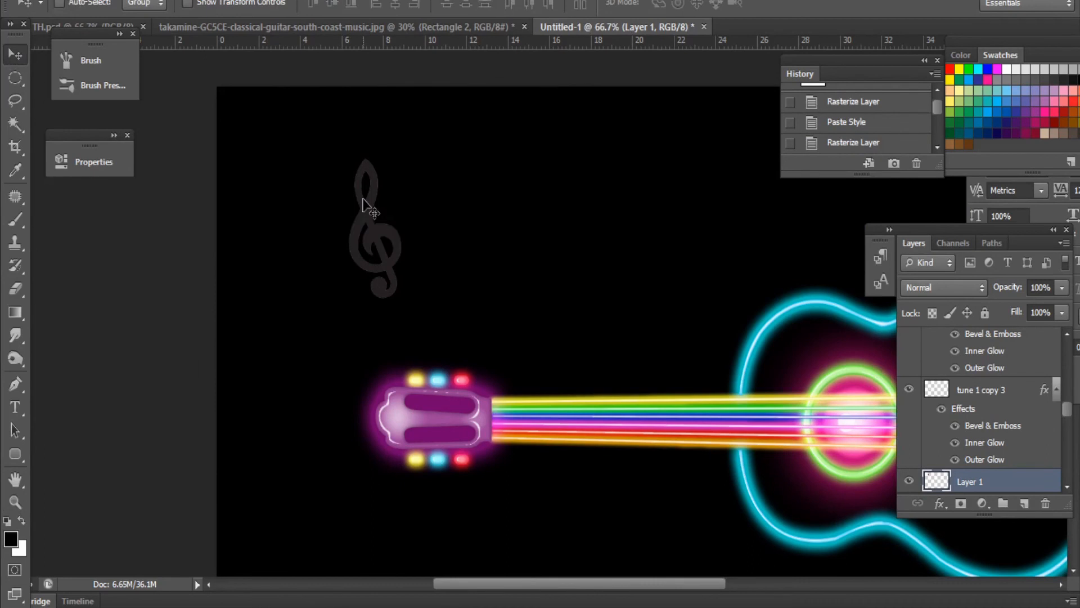
Step: Add a white Color Overlay in the layer style of the treble clef's Layer 1
{"action": "right_click", "coordinate": [1006, 481]}
{"action": "left_click", "coordinate": [724, 58]}
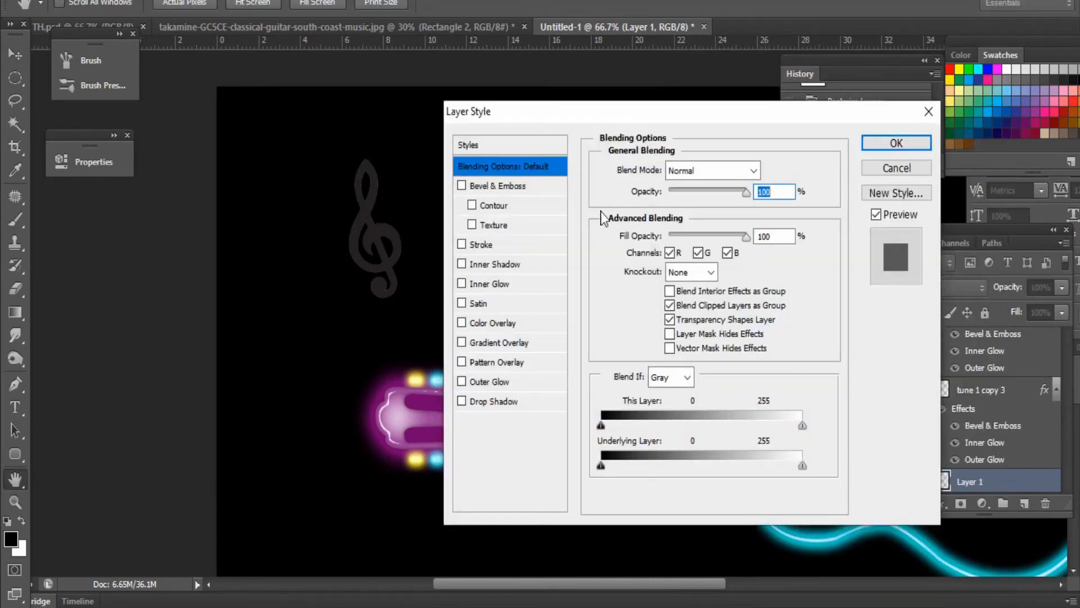
{"action": "left_click", "coordinate": [492, 322]}
{"action": "left_click", "coordinate": [767, 167]}
{"action": "left_click", "coordinate": [378, 265]}
{"action": "left_click", "coordinate": [765, 259]}
Step: Give the treble clef a teal-green inner glow (#00d58c) in Normal blend mode with a 27 px size
{"action": "left_click", "coordinate": [489, 283]}
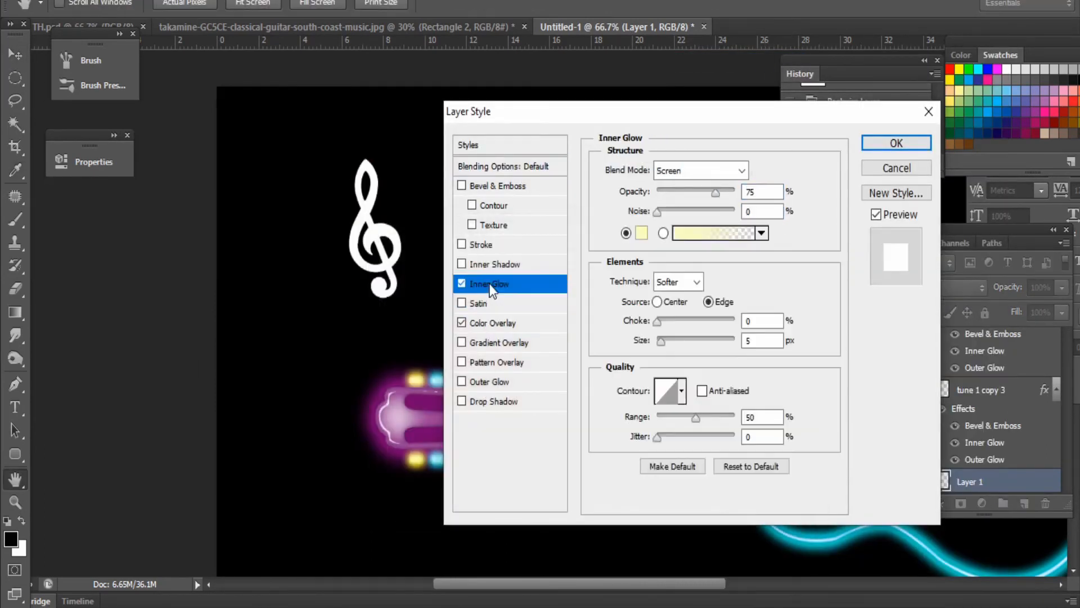
{"action": "left_click", "coordinate": [701, 170]}
{"action": "left_click", "coordinate": [681, 171]}
{"action": "left_click", "coordinate": [642, 233]}
{"action": "left_click_drag", "start_coordinate": [597, 468], "coordinate": [600, 410]}
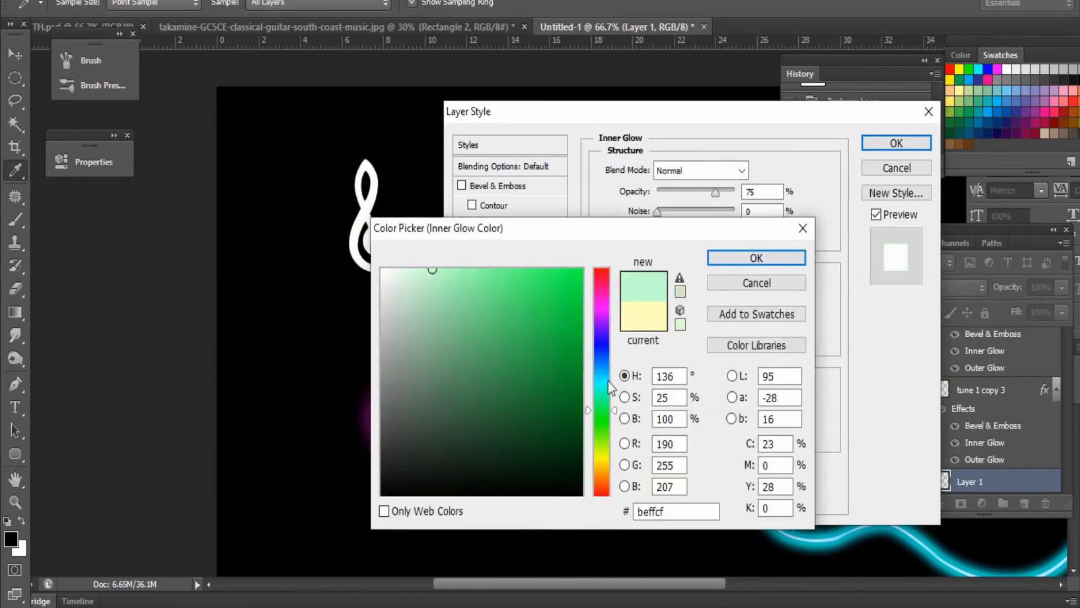
{"action": "key", "text": "Return"}
{"action": "left_click", "coordinate": [640, 234]}
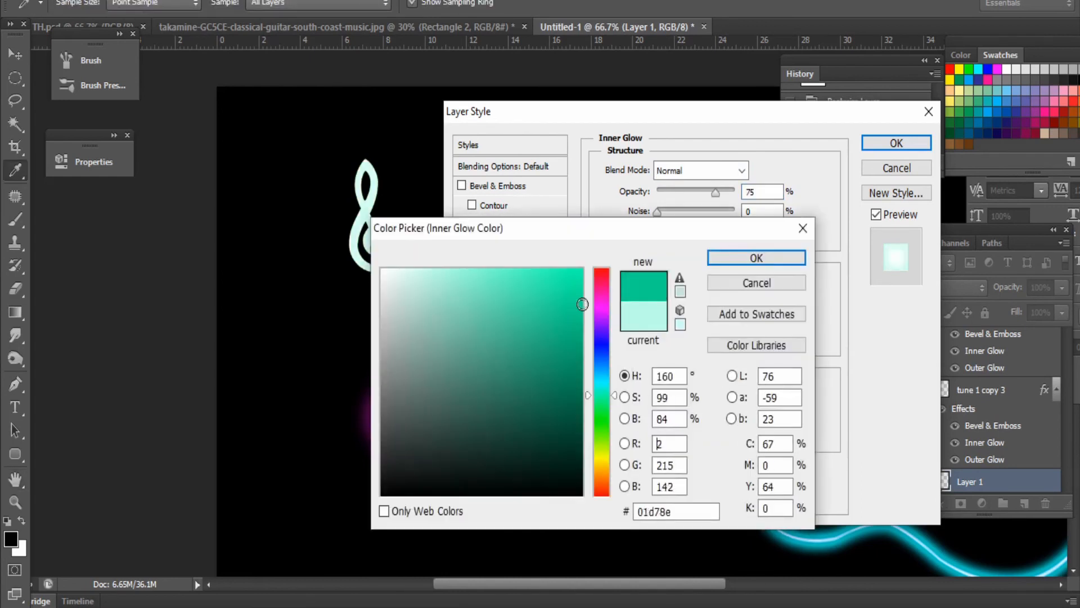
{"action": "key", "text": "Return"}
{"action": "left_click_drag", "start_coordinate": [667, 343], "coordinate": [670, 344]}
Step: Add a cyan outer glow (#00eaff) of 18 px and a Bevel & Emboss to the treble clef, and apply the style
{"action": "left_click", "coordinate": [497, 382]}
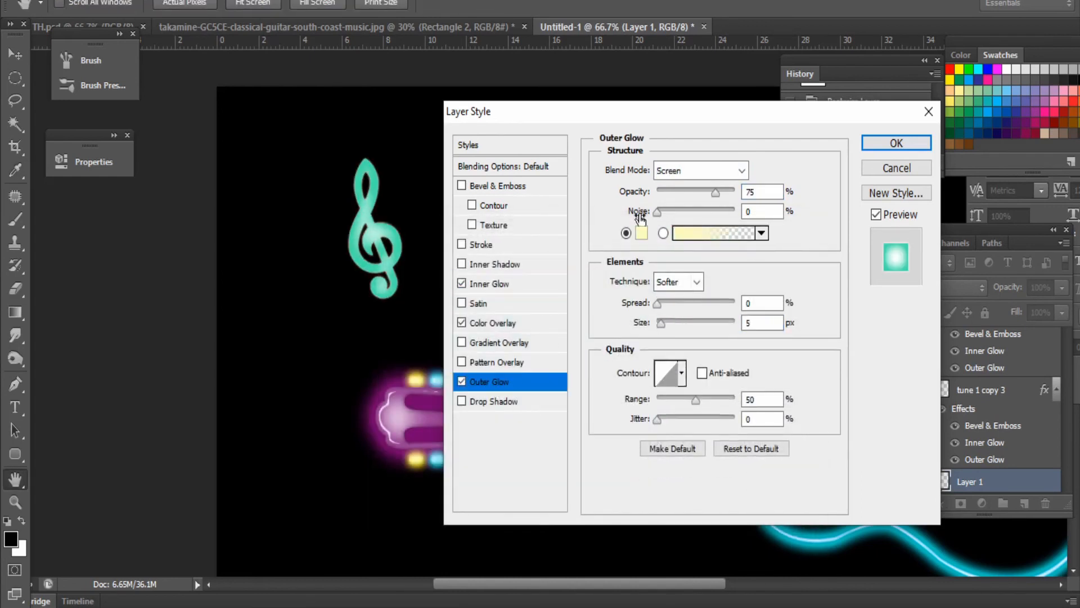
{"action": "left_click", "coordinate": [640, 230]}
{"action": "left_click", "coordinate": [596, 380]}
{"action": "left_click", "coordinate": [554, 270]}
{"action": "key", "text": "Return"}
{"action": "left_click", "coordinate": [512, 186]}
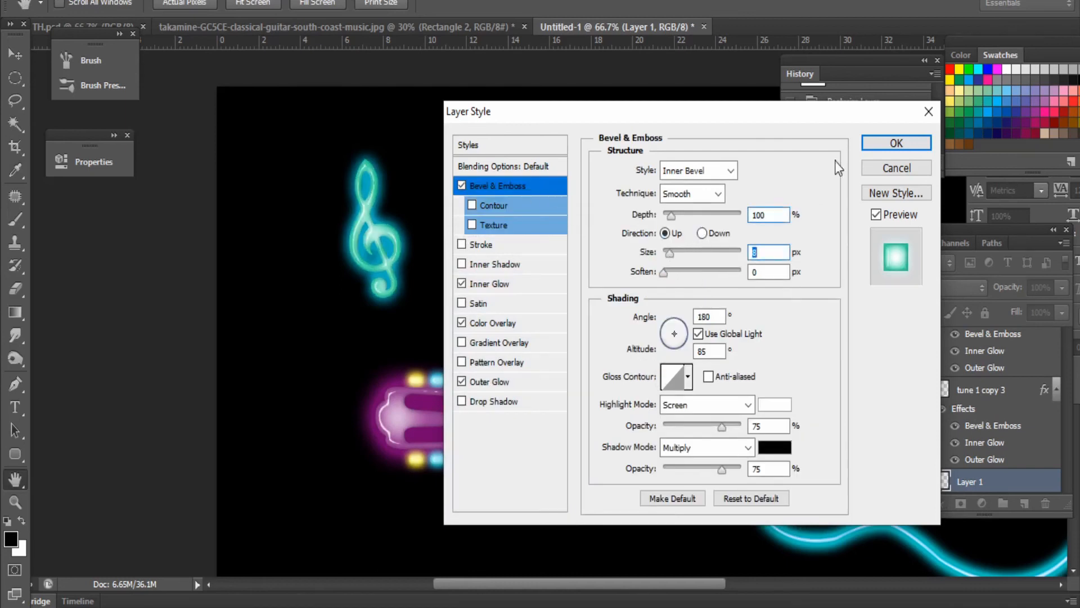
{"action": "left_click", "coordinate": [499, 382]}
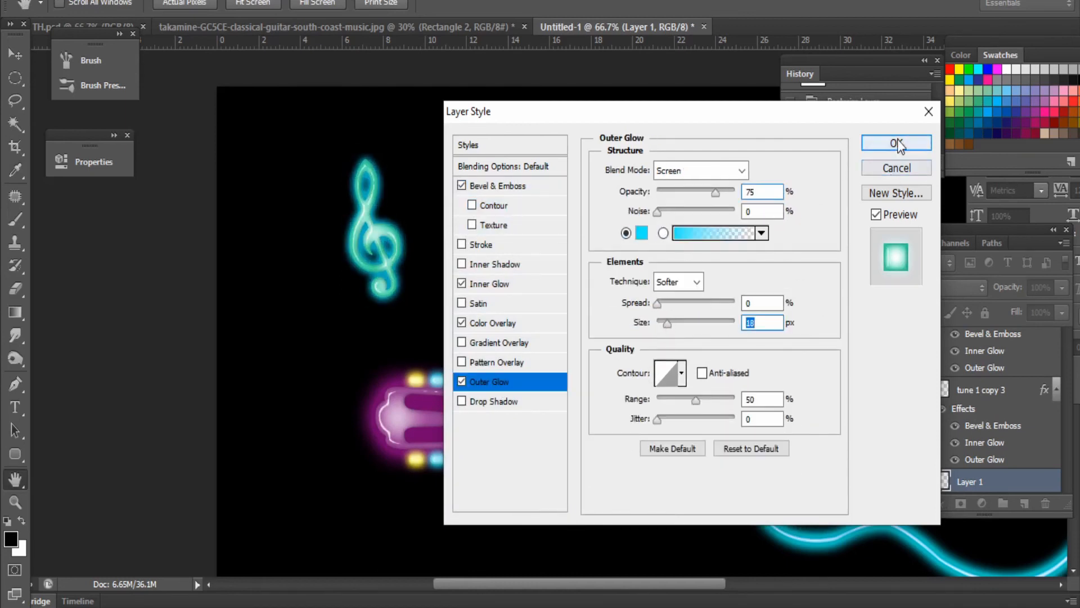
{"action": "left_click", "coordinate": [895, 143]}
Step: Isolate a beamed note from the music-note image's Background with the Magic Wand and bring a copy into the guitar document
{"action": "key", "text": "v"}
{"action": "key", "text": "ctrl+0"}
{"action": "left_click", "coordinate": [530, 554]}
{"action": "right_click", "coordinate": [561, 331]}
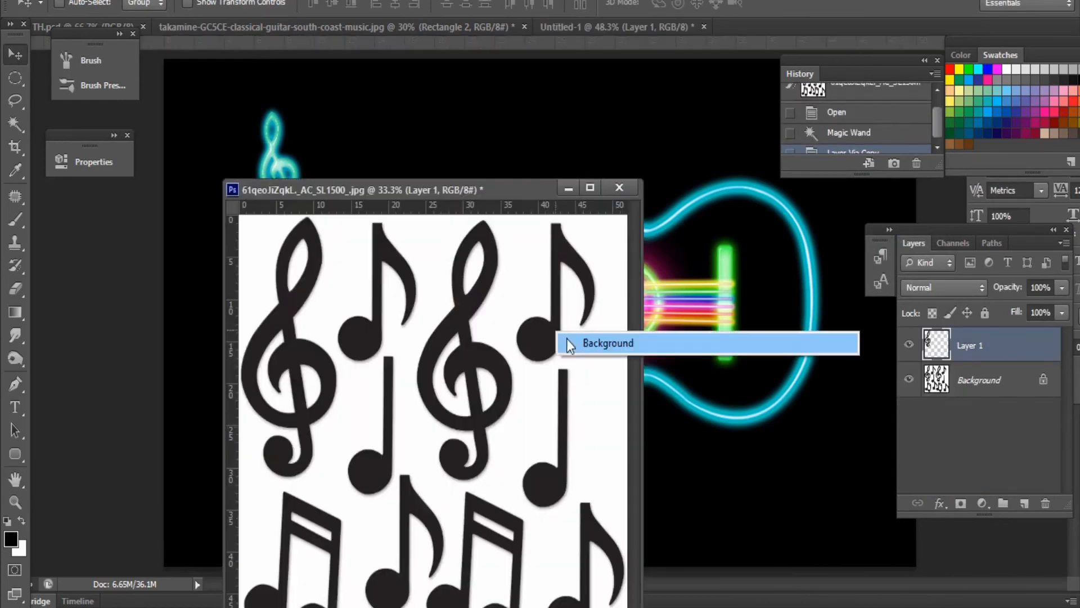
{"action": "left_click", "coordinate": [566, 339]}
{"action": "key", "text": "w"}
{"action": "left_click", "coordinate": [341, 523]}
{"action": "key", "text": "ctrl+j"}
{"action": "key", "text": "v"}
{"action": "left_click_drag", "start_coordinate": [329, 544], "coordinate": [754, 371]}
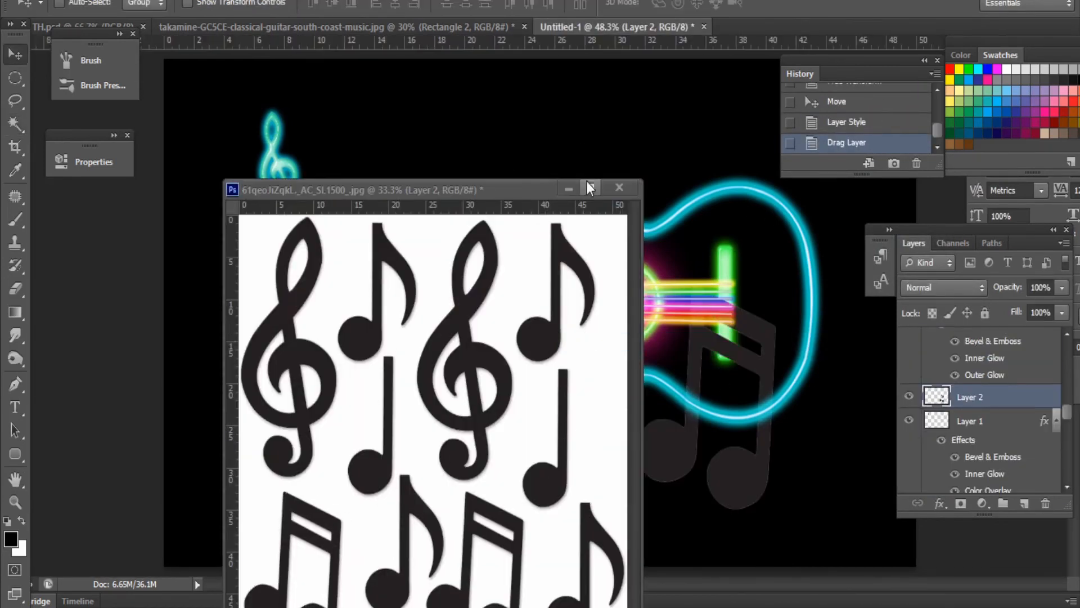
{"action": "left_click", "coordinate": [568, 188]}
Step: Shrink the beamed note, rotate it 15°, and place it above the neck near the headstock
{"action": "left_click_drag", "start_coordinate": [646, 416], "coordinate": [394, 203]}
{"action": "key", "text": "ctrl+t"}
{"action": "left_click_drag", "start_coordinate": [523, 73], "coordinate": [454, 183]}
{"action": "left_click_drag", "start_coordinate": [516, 186], "coordinate": [529, 217]}
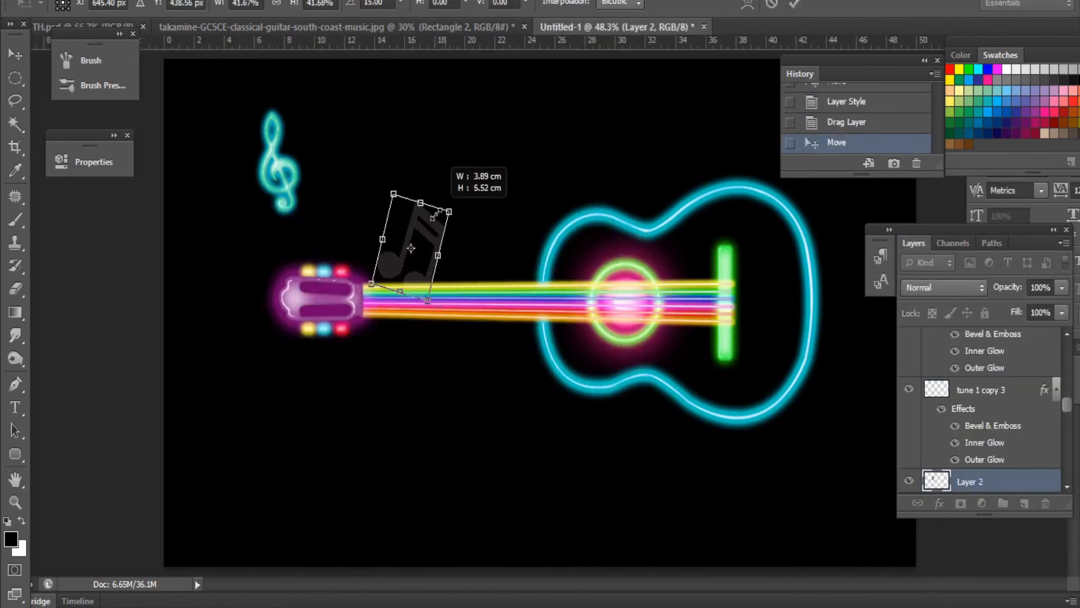
{"action": "key", "text": "Return"}
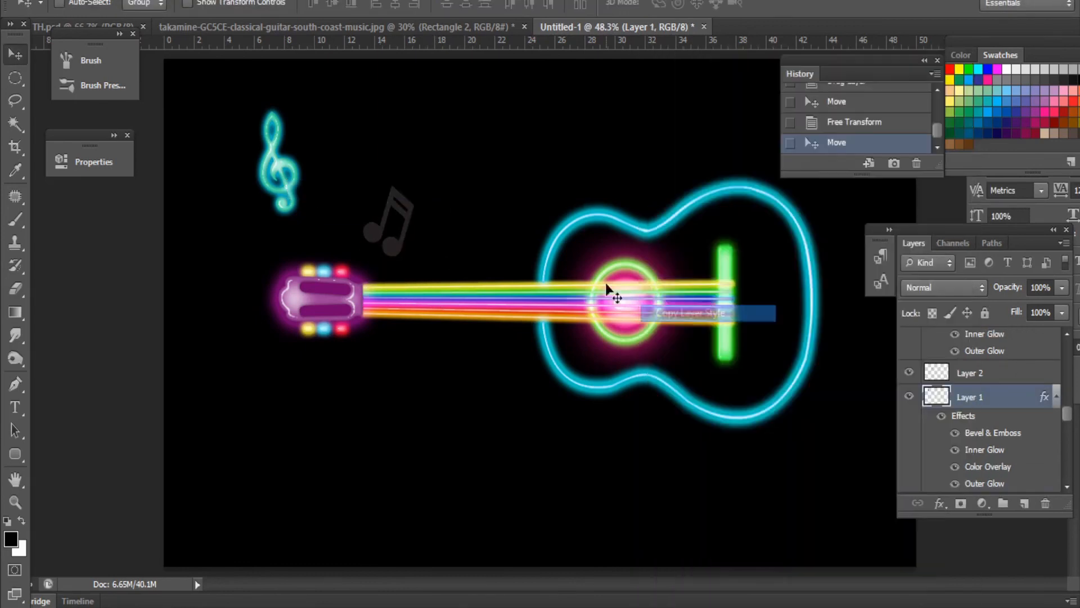
Step: Paste the treble clef's layer style onto the beamed note's Layer 2 and change its inner glow to yellow
{"action": "right_click", "coordinate": [963, 383]}
{"action": "left_click", "coordinate": [678, 330]}
{"action": "right_click", "coordinate": [972, 380]}
{"action": "left_click", "coordinate": [689, 61]}
{"action": "left_click", "coordinate": [493, 320]}
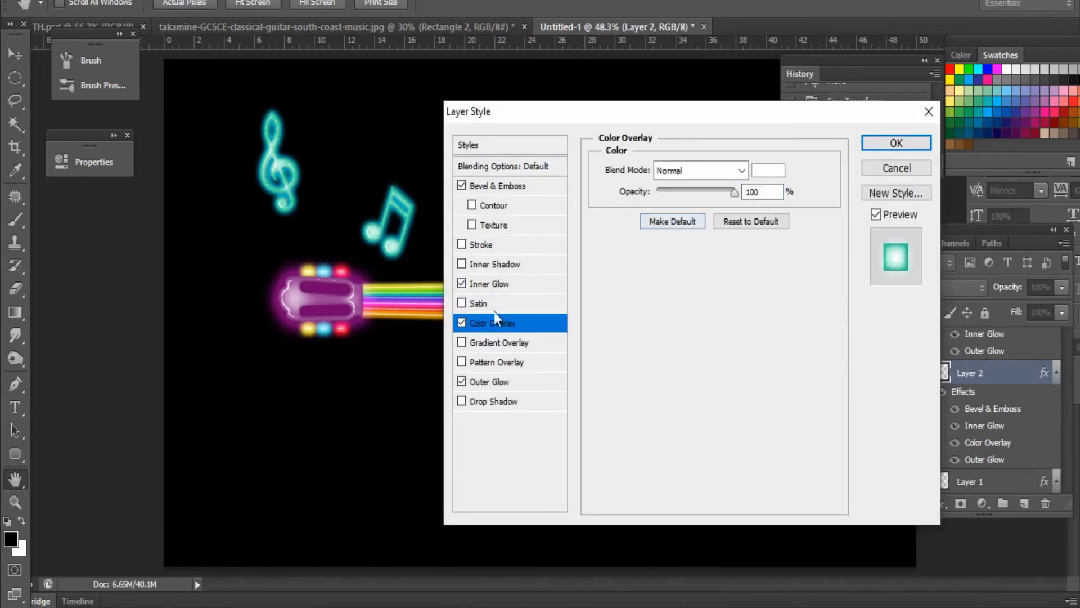
{"action": "left_click", "coordinate": [462, 323]}
{"action": "left_click", "coordinate": [489, 283]}
{"action": "left_click", "coordinate": [640, 235]}
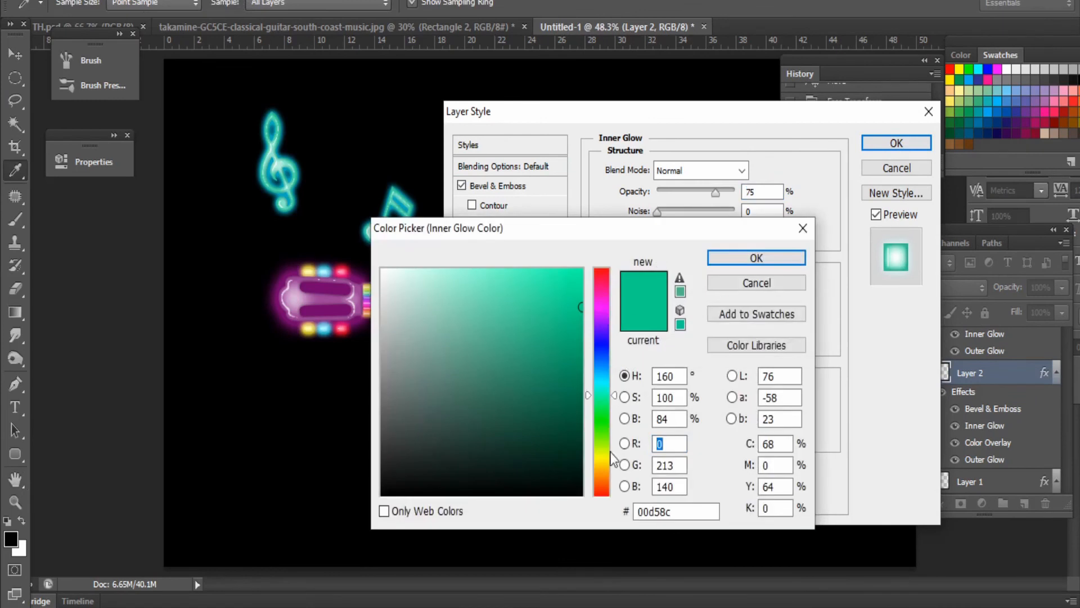
{"action": "left_click", "coordinate": [602, 463]}
{"action": "left_click", "coordinate": [756, 257]}
Step: Change the beamed note's outer glow to bright yellow and apply the layer style
{"action": "left_click", "coordinate": [488, 380]}
{"action": "left_click", "coordinate": [640, 235]}
{"action": "left_click", "coordinate": [602, 461]}
{"action": "left_click", "coordinate": [570, 369]}
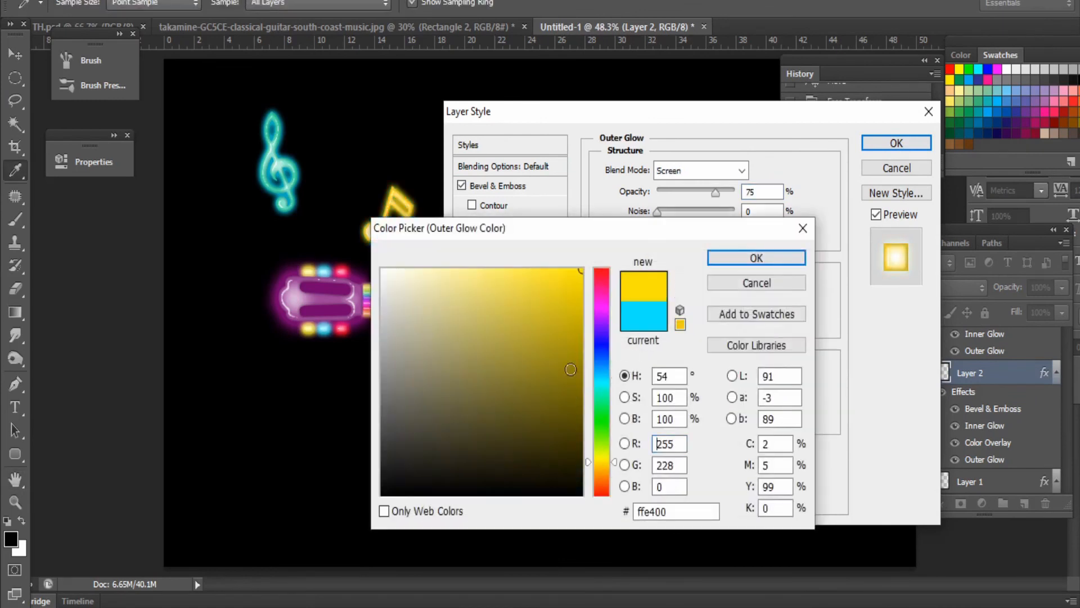
{"action": "left_click", "coordinate": [601, 460]}
{"action": "left_click", "coordinate": [756, 257]}
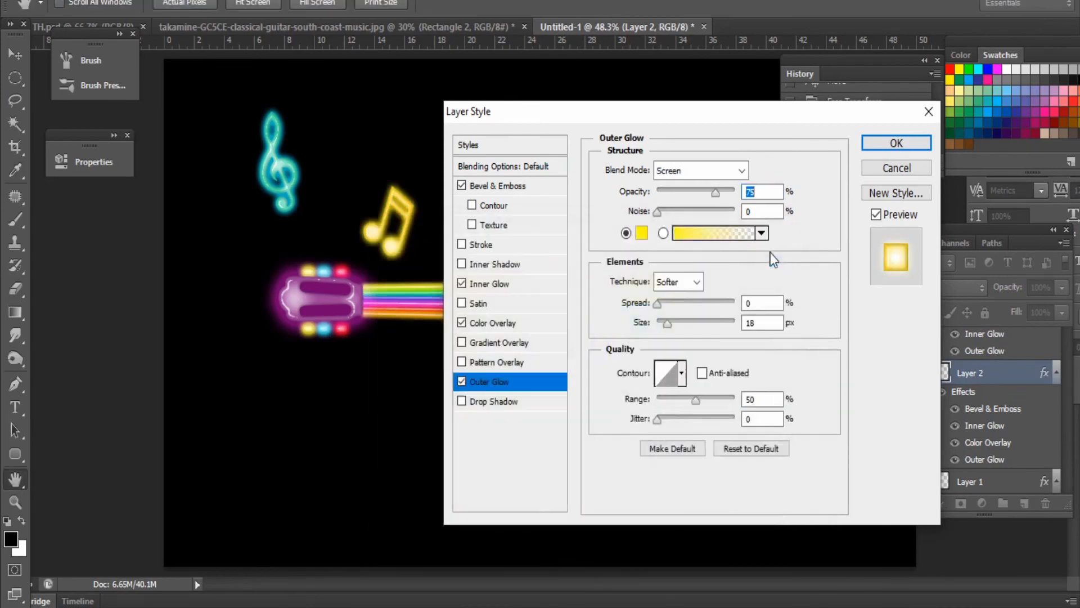
{"action": "left_click", "coordinate": [896, 143]}
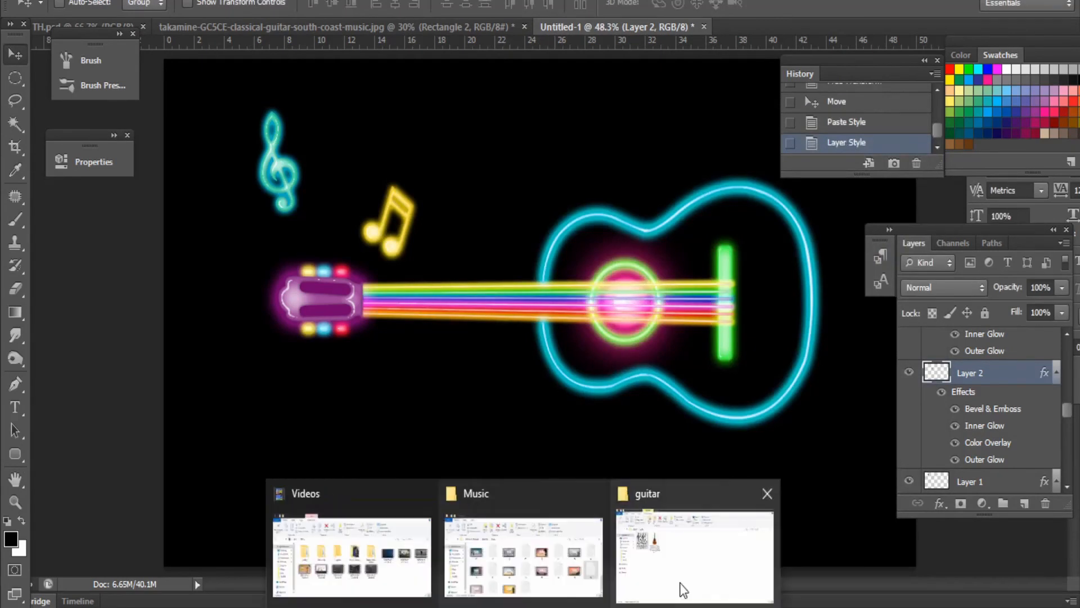
Step: Copy the straight-stemmed single note from the music-note image onto its own layer and bring it into the guitar document
{"action": "left_click", "coordinate": [531, 554]}
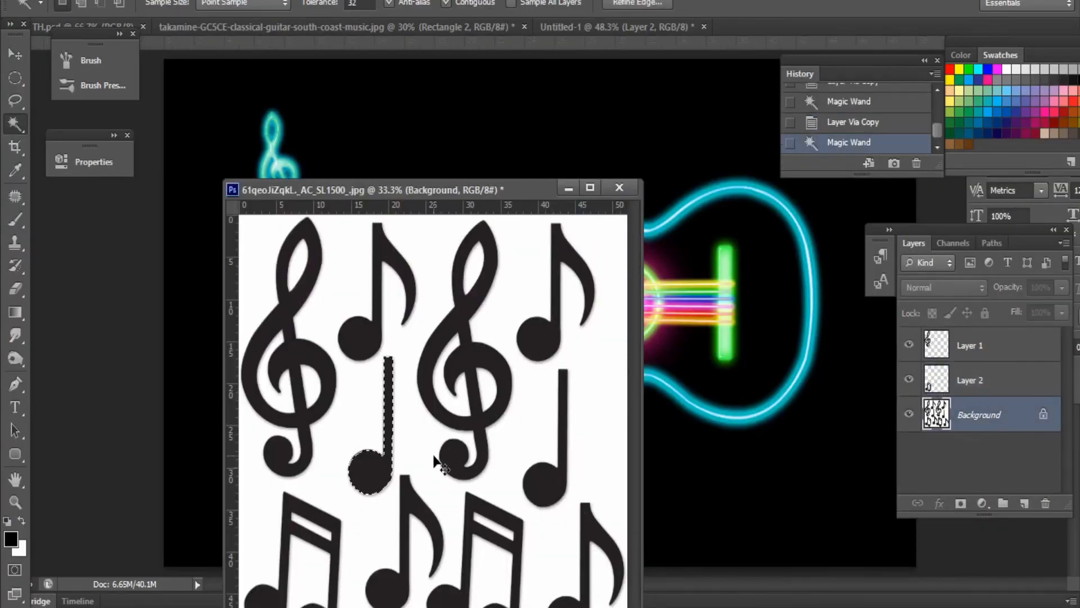
{"action": "key", "text": "ctrl+j"}
{"action": "left_click_drag", "start_coordinate": [440, 467], "coordinate": [393, 130]}
{"action": "right_click", "coordinate": [419, 153]}
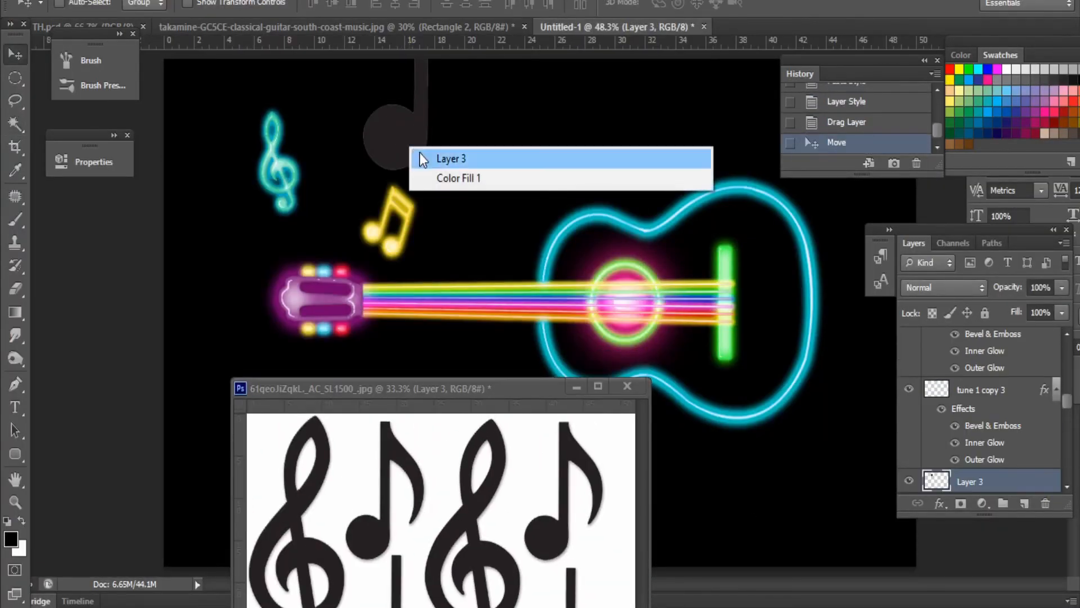
{"action": "left_click", "coordinate": [420, 153]}
Step: Scale the straight-stemmed note to about 35%, rotate it about -25°, and place it beside the treble clef above the headstock's end
{"action": "key", "text": "ctrl+t"}
{"action": "left_click_drag", "start_coordinate": [427, 169], "coordinate": [404, 99]}
{"action": "left_click_drag", "start_coordinate": [387, 90], "coordinate": [331, 234]}
{"action": "left_click_drag", "start_coordinate": [350, 238], "coordinate": [332, 181]}
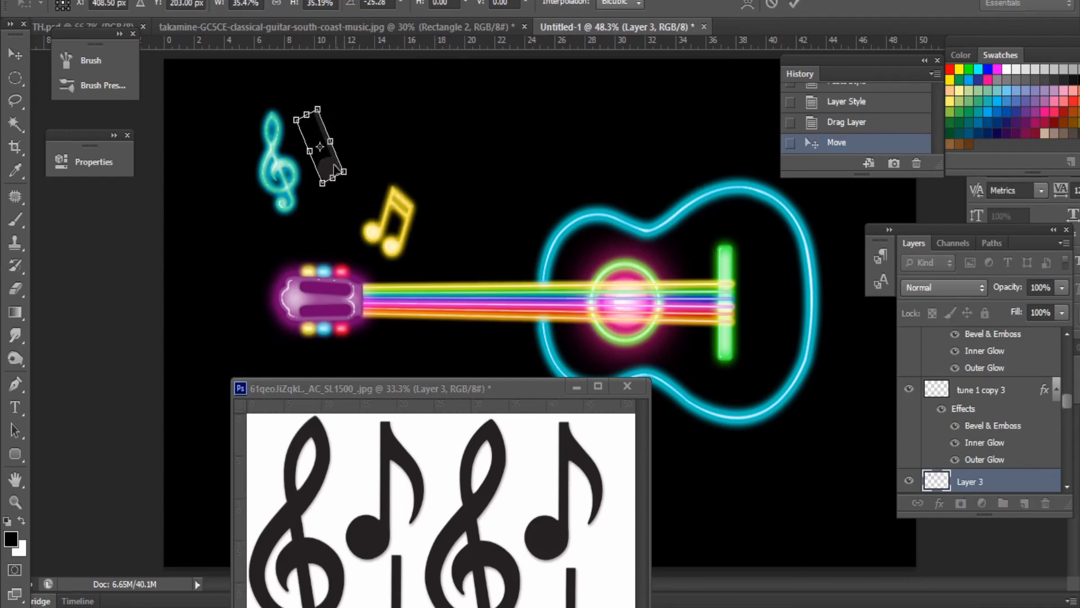
{"action": "key", "text": "Return"}
Step: Paste the treble clef's layer style onto the straight-stemmed note's Layer 3 and change its inner glow to pink
{"action": "right_click", "coordinate": [979, 481]}
{"action": "left_click", "coordinate": [697, 331]}
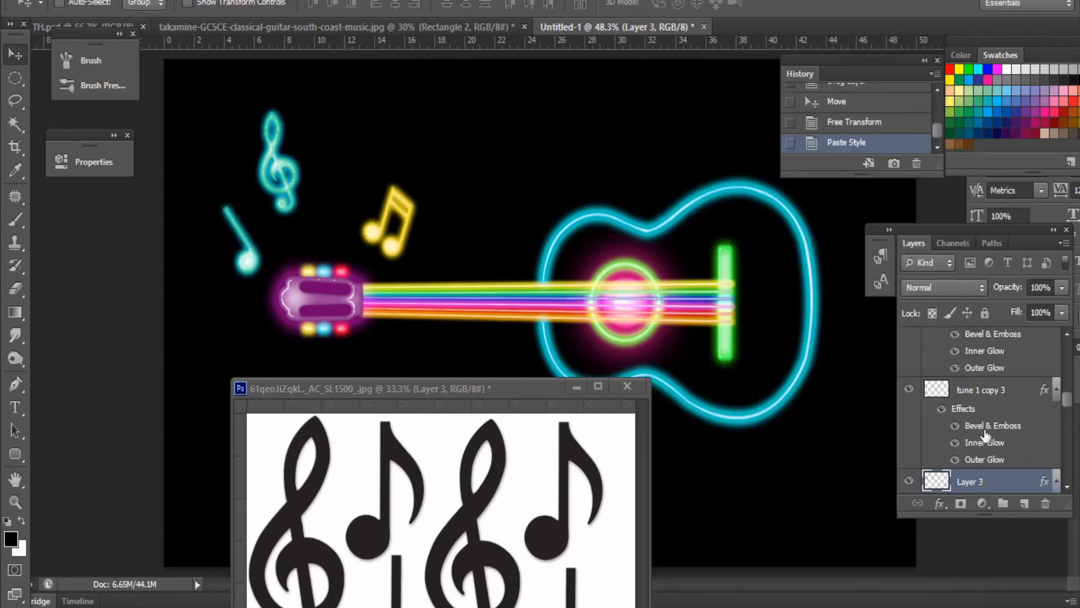
{"action": "right_click", "coordinate": [973, 481]}
{"action": "left_click", "coordinate": [677, 62]}
{"action": "left_click", "coordinate": [494, 322]}
{"action": "left_click", "coordinate": [491, 283]}
{"action": "left_click", "coordinate": [619, 234]}
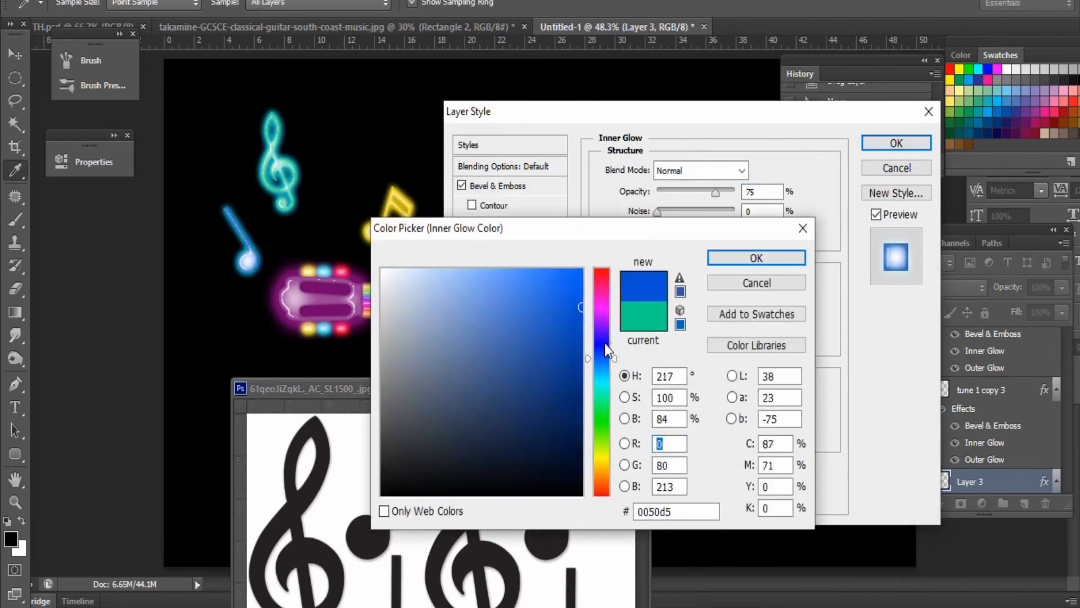
{"action": "left_click_drag", "start_coordinate": [605, 343], "coordinate": [602, 303]}
{"action": "left_click", "coordinate": [756, 258]}
Step: Change the straight-stemmed note's outer glow to pink and apply the layer style
{"action": "left_click", "coordinate": [488, 381]}
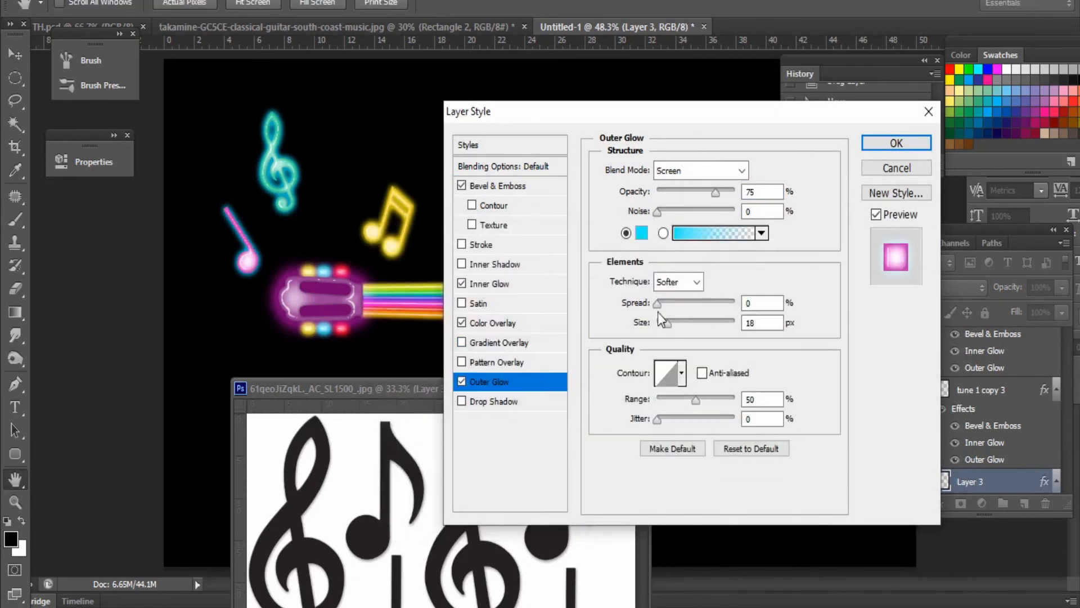
{"action": "left_click", "coordinate": [670, 231]}
{"action": "left_click_drag", "start_coordinate": [602, 379], "coordinate": [603, 300]}
{"action": "left_click", "coordinate": [756, 258]}
{"action": "left_click", "coordinate": [896, 143]}
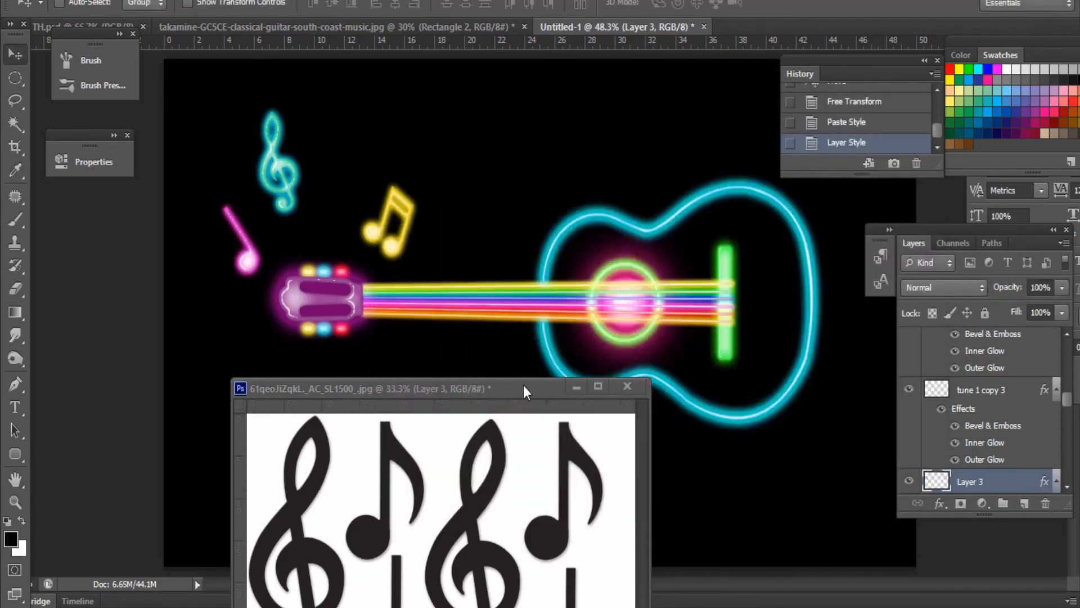
Step: Copy a flagged note from the music-note image onto its own layer and bring it into the guitar document
{"action": "left_click_drag", "start_coordinate": [523, 388], "coordinate": [579, 229]}
{"action": "left_click", "coordinate": [490, 540]}
{"action": "key", "text": "ctrl+j"}
{"action": "left_click_drag", "start_coordinate": [490, 540], "coordinate": [397, 142]}
{"action": "left_click", "coordinate": [632, 229]}
Step: Shrink and tilt the flagged note, placing it between the treble clef and the yellow beamed note
{"action": "key", "text": "ctrl+t"}
{"action": "left_click_drag", "start_coordinate": [330, 186], "coordinate": [347, 180]}
{"action": "key", "text": "Return"}
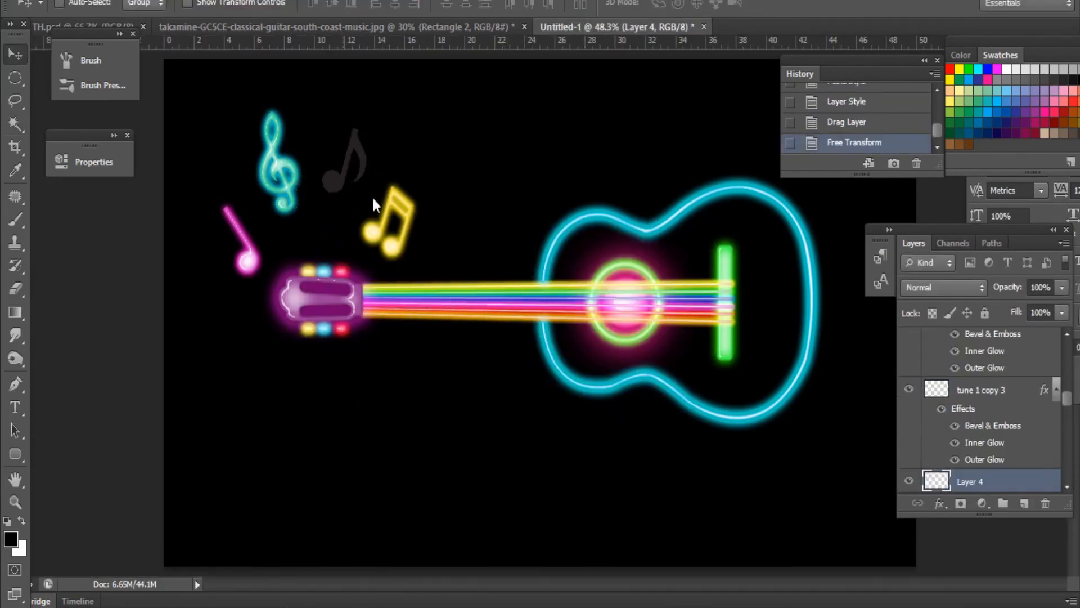
Step: Paste the treble clef's layer style onto the flagged note's Layer 4 and change its inner glow to green
{"action": "right_click", "coordinate": [983, 482]}
{"action": "left_click", "coordinate": [689, 328]}
{"action": "right_click", "coordinate": [972, 487]}
{"action": "left_click", "coordinate": [675, 63]}
{"action": "left_click", "coordinate": [490, 283]}
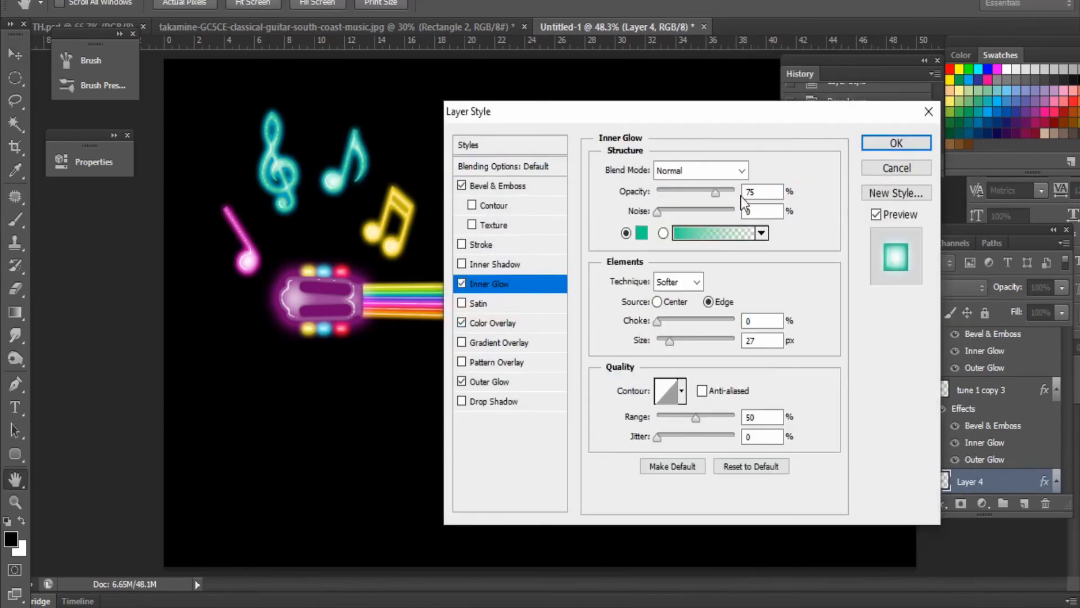
{"action": "left_click", "coordinate": [641, 232]}
{"action": "left_click", "coordinate": [602, 416]}
{"action": "key", "text": "Return"}
Step: Change the flagged note's outer glow to green and apply the layer style
{"action": "left_click", "coordinate": [489, 381]}
{"action": "left_click", "coordinate": [641, 233]}
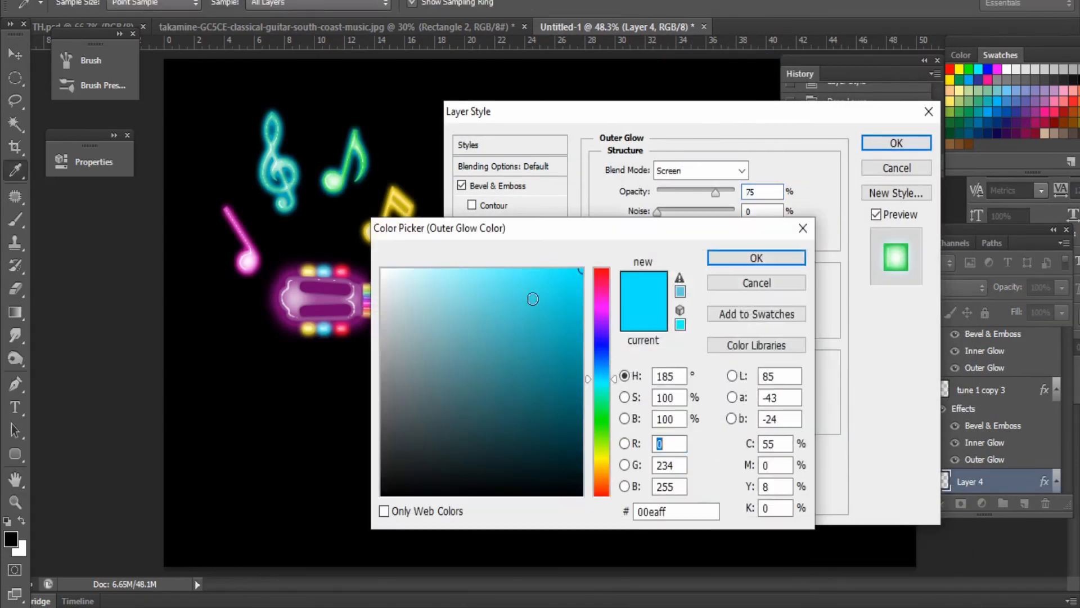
{"action": "key", "text": "Return"}
{"action": "key", "text": "Return"}
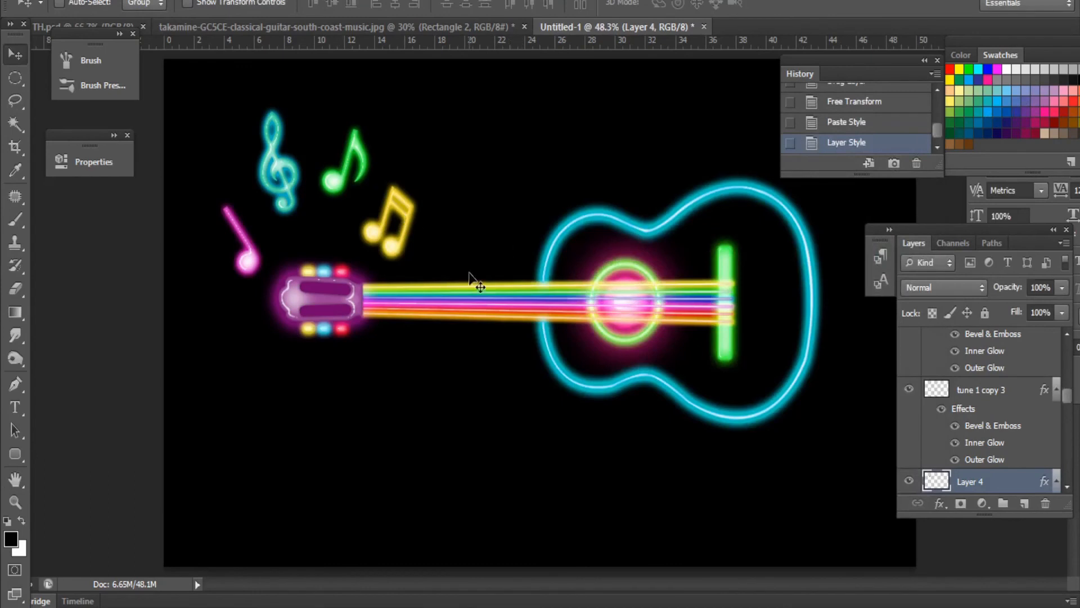